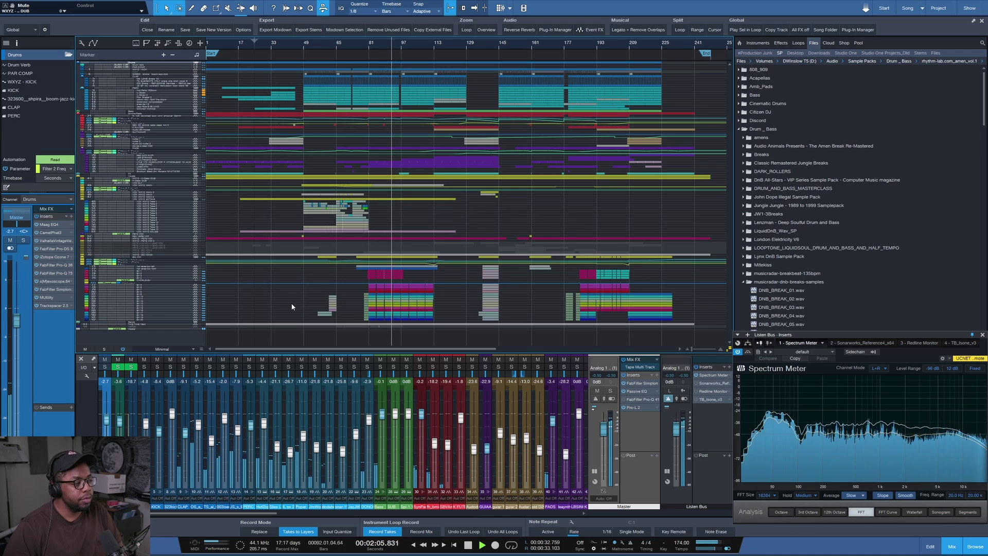
- Stop playback and solo the Drums folder track
{"action": "key", "text": "space"}
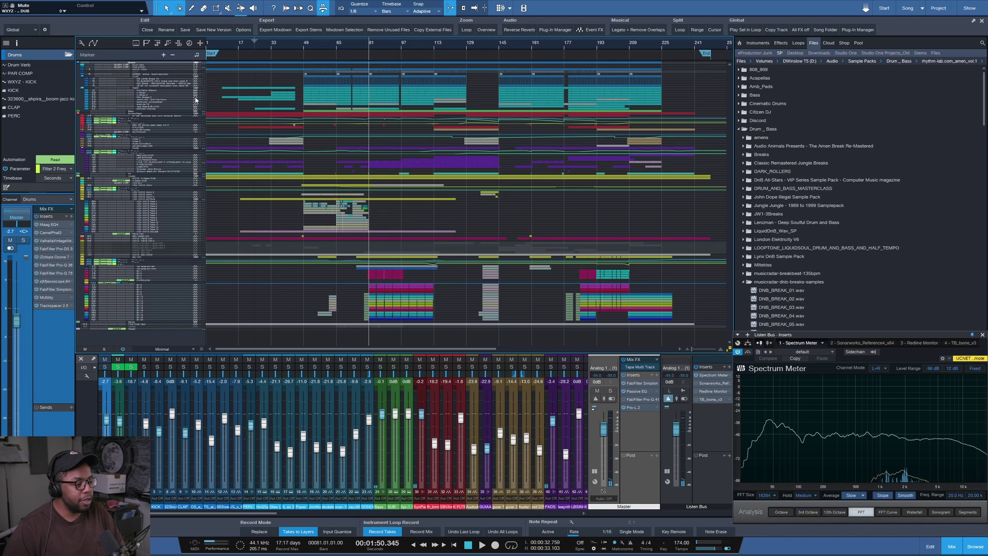
{"action": "left_click", "coordinate": [106, 65]}
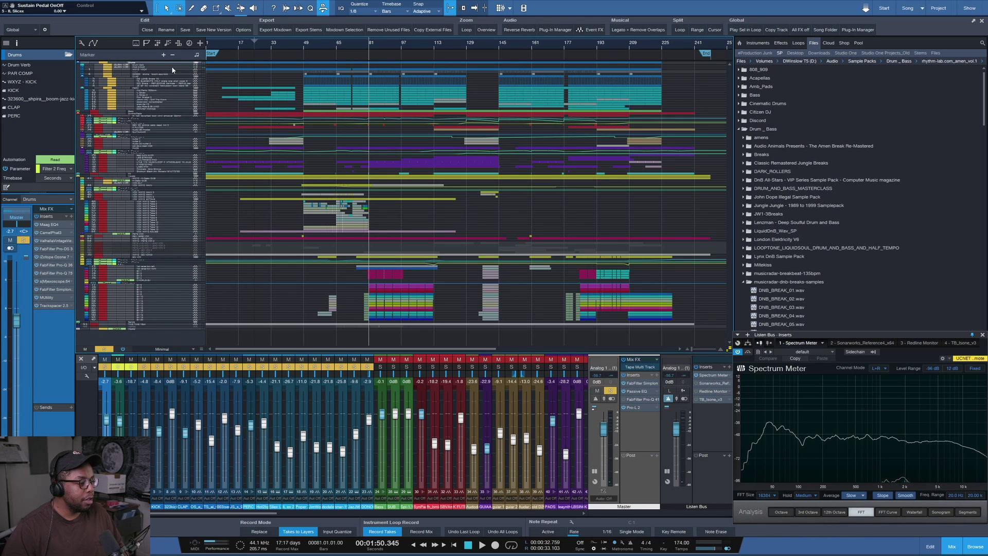
{"action": "key", "text": "shift+e"}
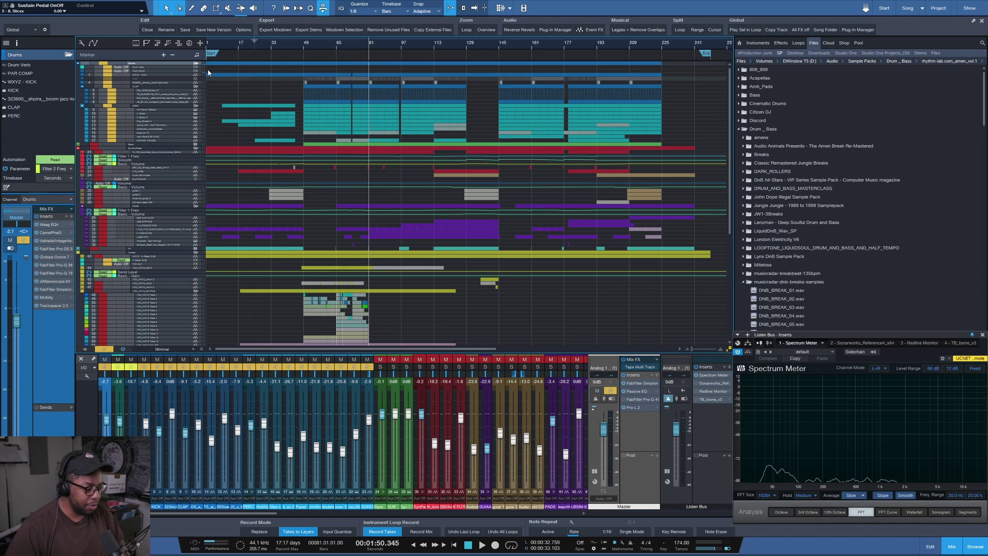
- Play the soloed drum group from bar 49 to hear all its layers together
{"action": "left_click", "coordinate": [304, 49]}
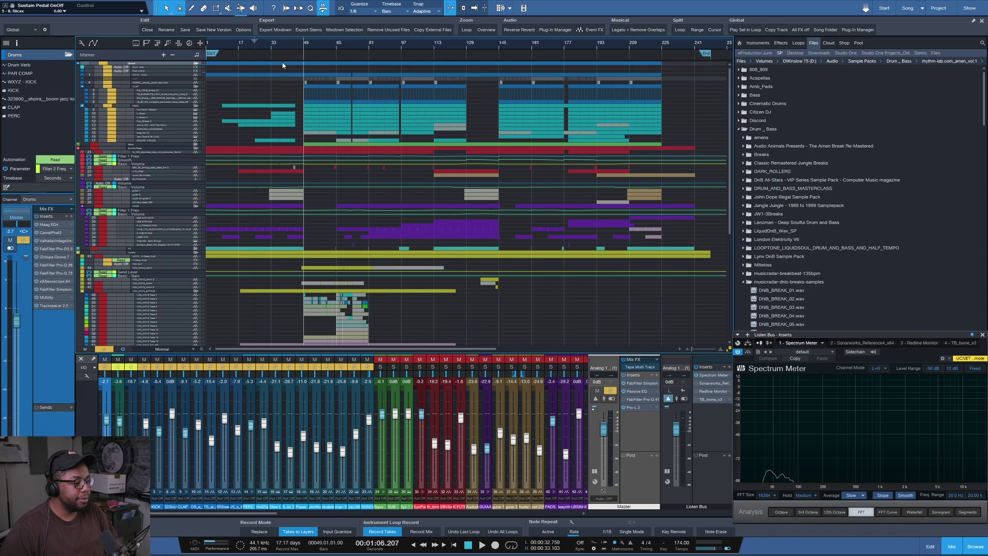
{"action": "key", "text": "space"}
{"action": "key", "text": "shift+e"}
{"action": "key", "text": "shift+e"}
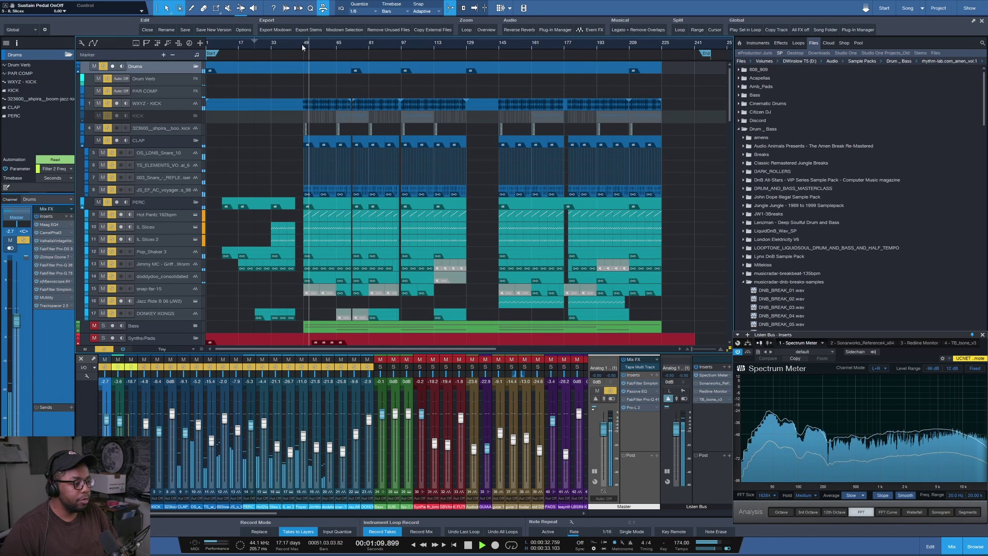
{"action": "key", "text": "e"}
{"action": "key", "text": "e"}
{"action": "key", "text": "e"}
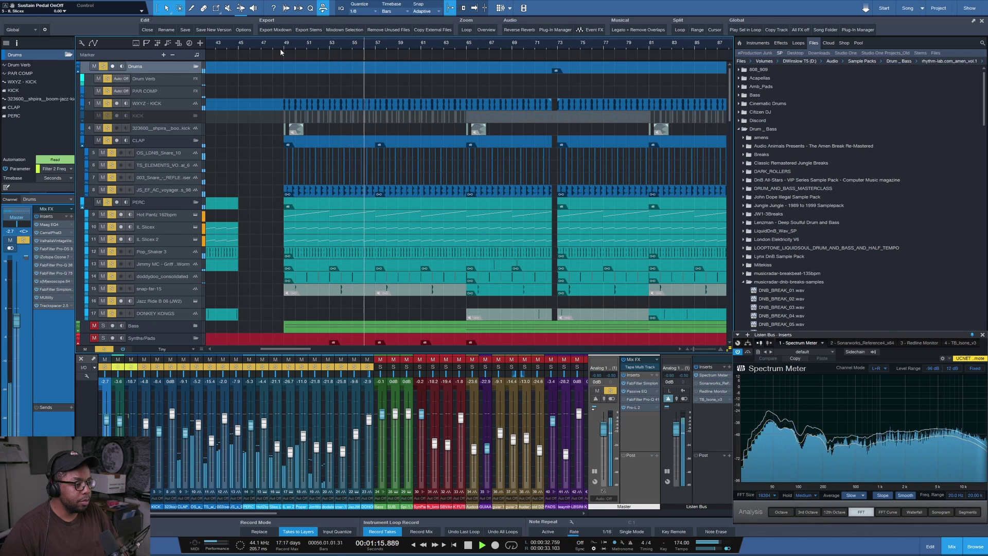
{"action": "key", "text": "space"}
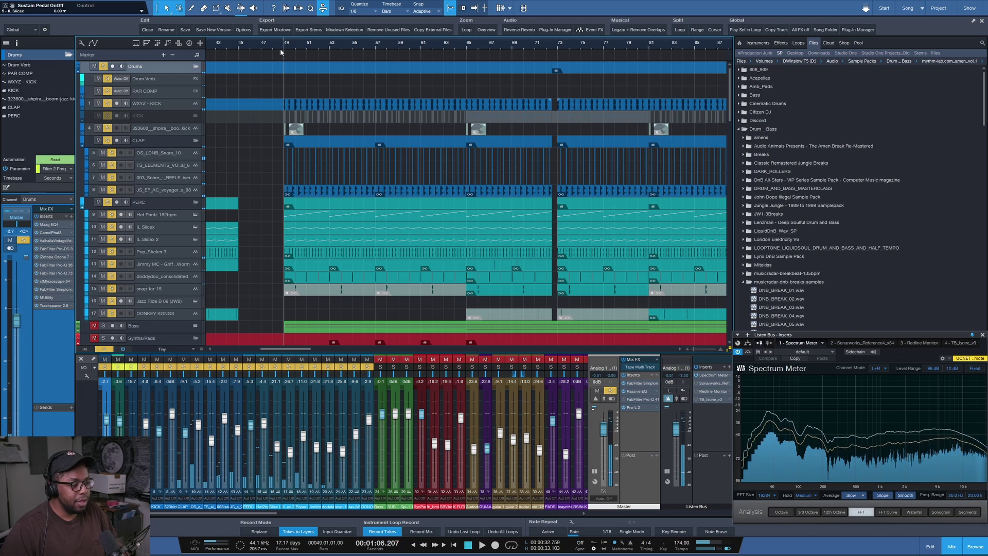
- Solo only the WXYZ - KICK track and listen to it from bar 49
{"action": "key", "text": "e"}
{"action": "key", "text": "e"}
{"action": "key", "text": "e"}
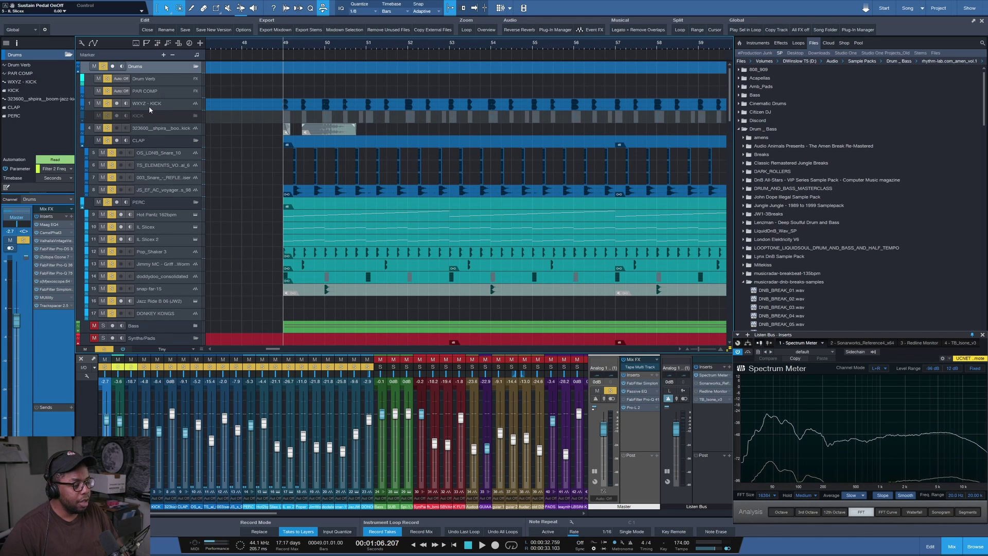
{"action": "left_click", "coordinate": [107, 103]}
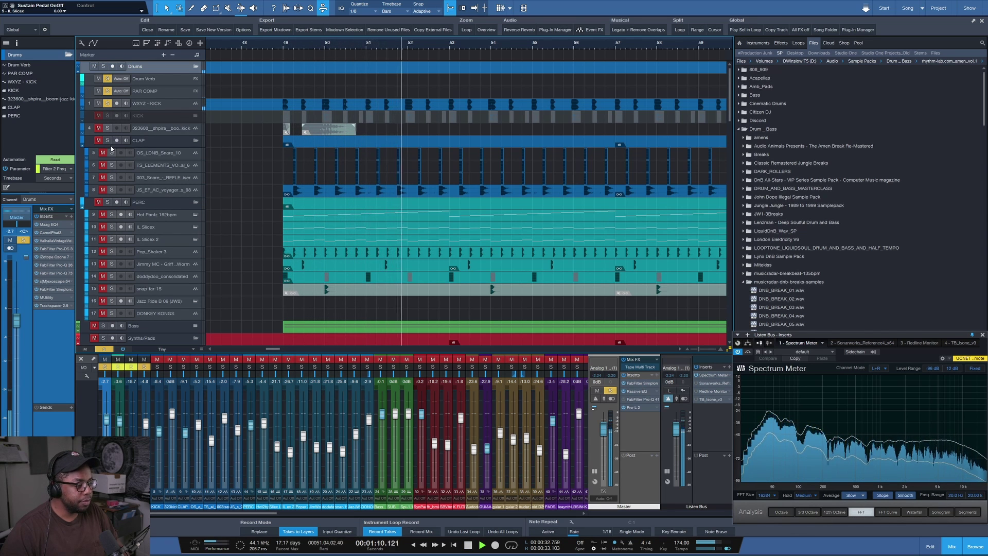
- Solo the CLAP folder with all of its layers and play it from bar 49
{"action": "left_click", "coordinate": [112, 189]}
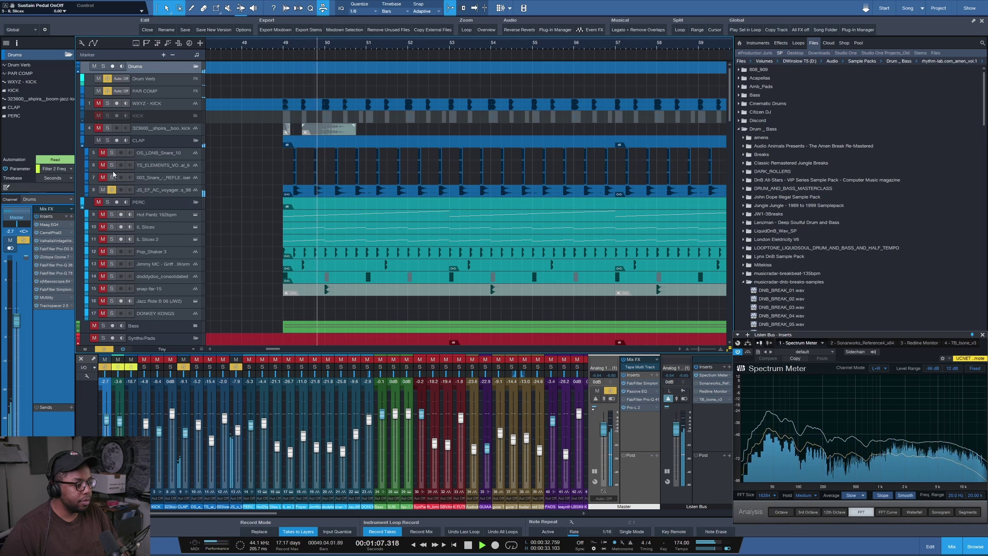
{"action": "key", "text": "space"}
{"action": "left_click", "coordinate": [107, 140]}
{"action": "key", "text": "space"}
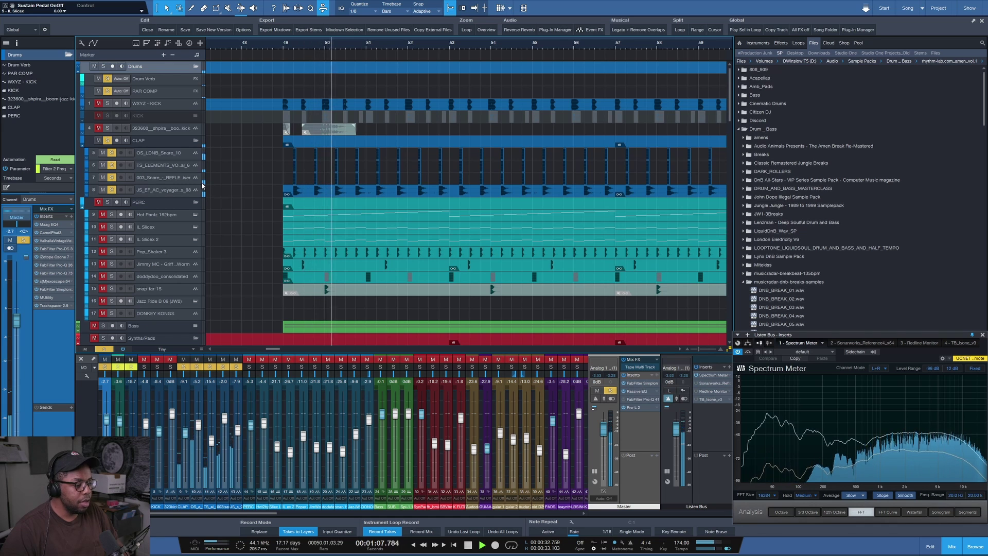
- Audition the OS_LDNB_Snare_10 and TS_ELEMENTS layers of the CLAP folder in solo, one after the other
{"action": "key", "text": "space"}
{"action": "left_click_drag", "start_coordinate": [112, 189], "coordinate": [111, 166]}
{"action": "key", "text": "space"}
{"action": "key", "text": "space"}
{"action": "left_click", "coordinate": [113, 164], "text": "ctrl"}
{"action": "key", "text": "space"}
{"action": "key", "text": "space"}
- Audition the 003_Snare and JS_EF_AC_voyager layers of the CLAP folder in solo, one after the other
{"action": "left_click", "coordinate": [111, 177], "text": "ctrl"}
{"action": "key", "text": "space"}
{"action": "key", "text": "space"}
{"action": "left_click", "coordinate": [111, 189], "text": "ctrl"}
{"action": "key", "text": "space"}
{"action": "key", "text": "space"}
- Solo all four CLAP layers together again and play them from bar 49
{"action": "left_click_drag", "start_coordinate": [112, 152], "coordinate": [112, 177]}
{"action": "key", "text": "space"}
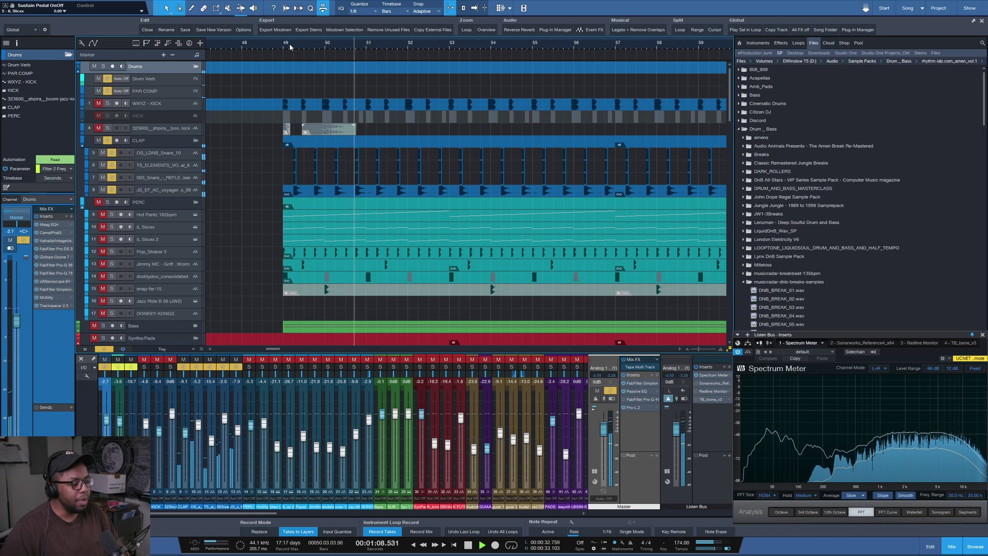
{"action": "key", "text": "space"}
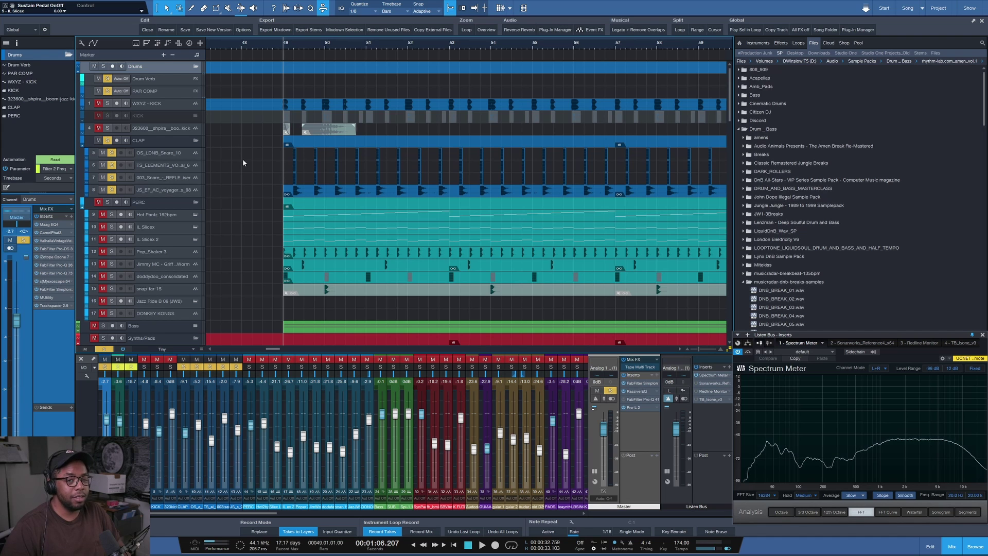
- Inspect the first five insert effects on the CLAP folder channel, from the first FabFilter Pro-Q 3 to the second
{"action": "left_click", "coordinate": [158, 144]}
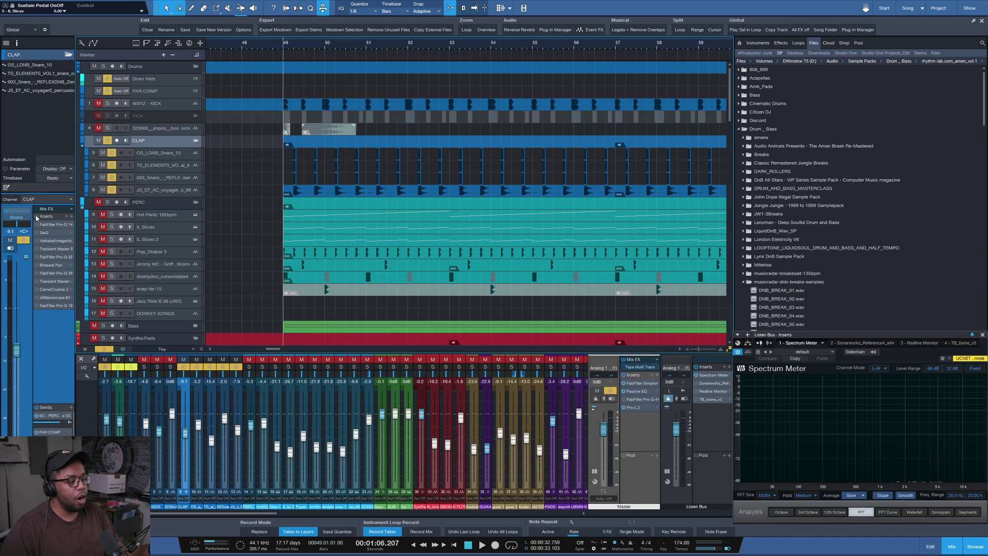
{"action": "left_click", "coordinate": [49, 225]}
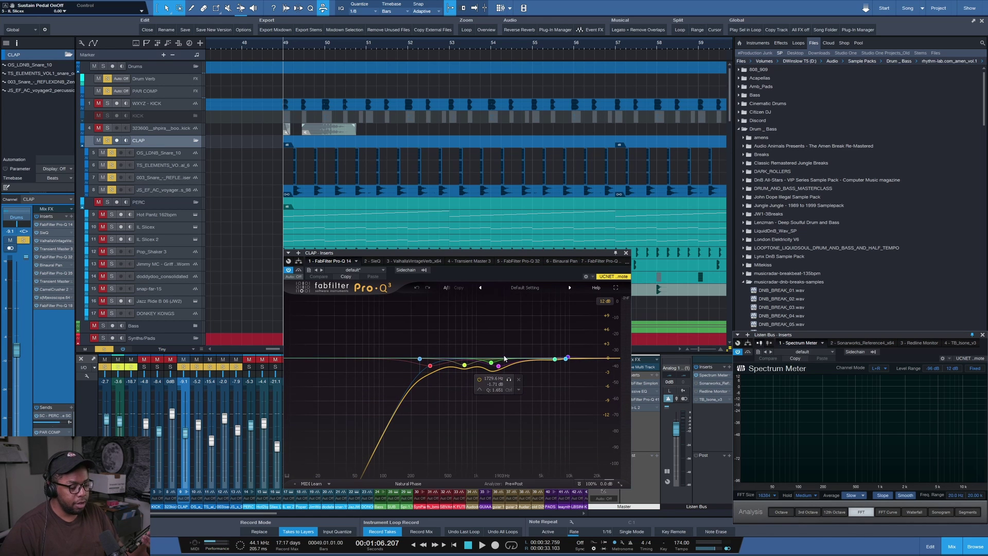
{"action": "left_click", "coordinate": [46, 232]}
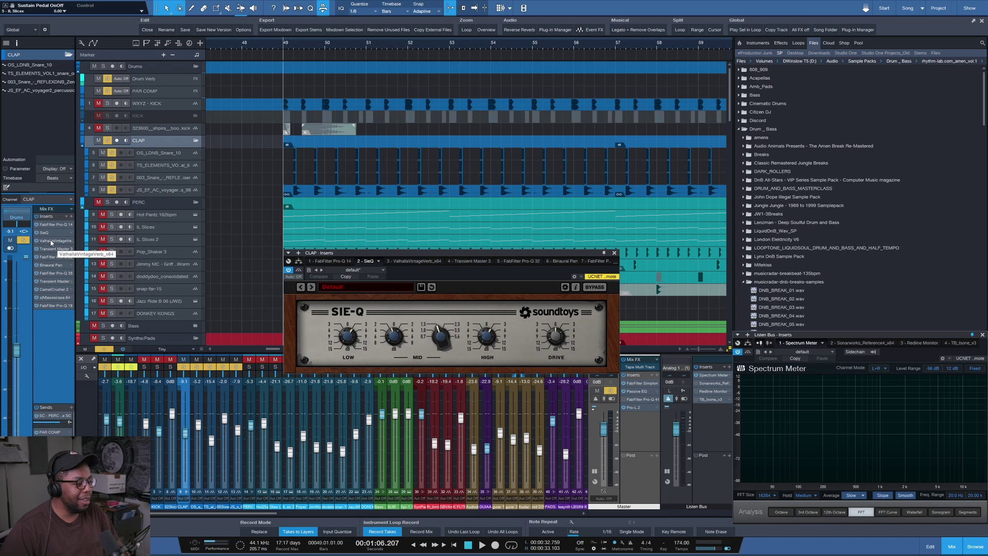
{"action": "left_click", "coordinate": [49, 241]}
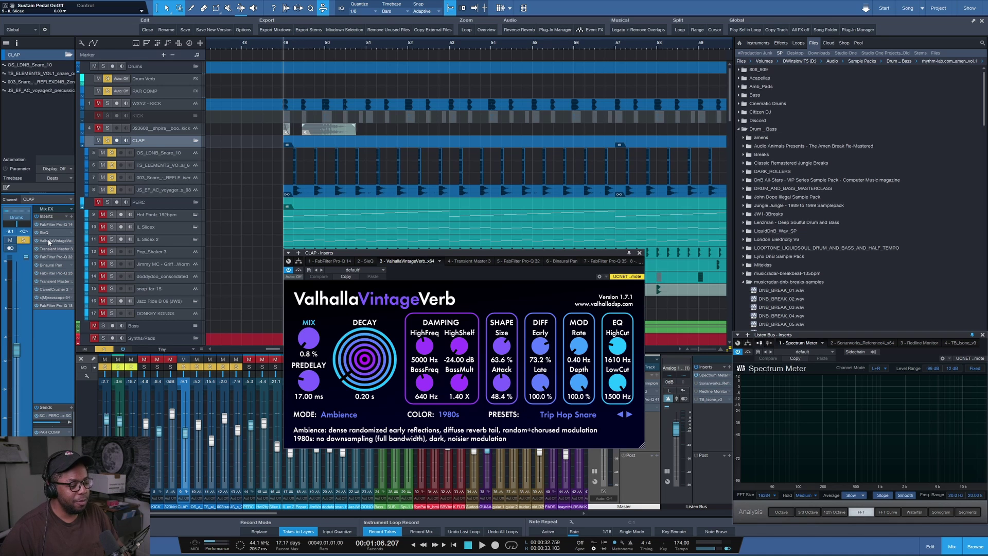
{"action": "left_click", "coordinate": [52, 249]}
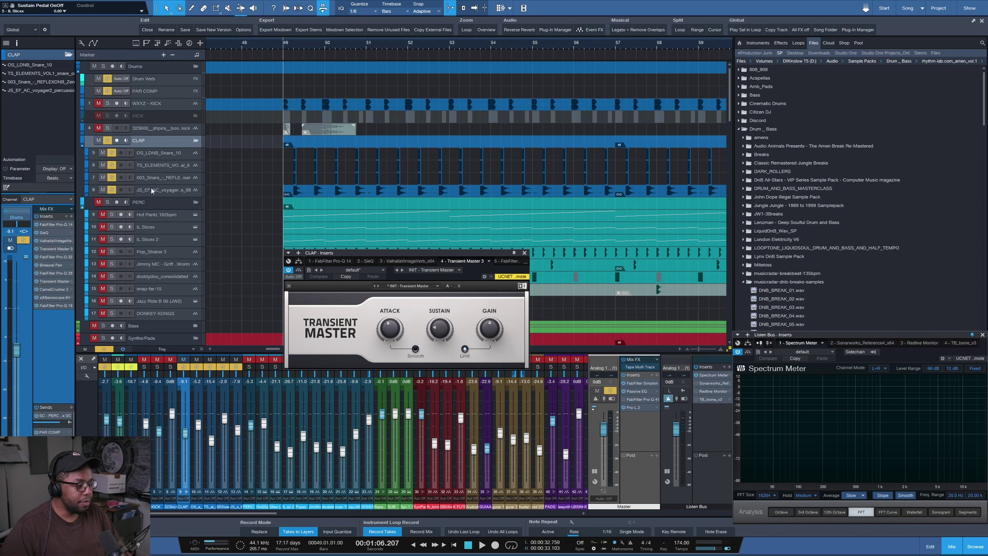
{"action": "left_click", "coordinate": [48, 257]}
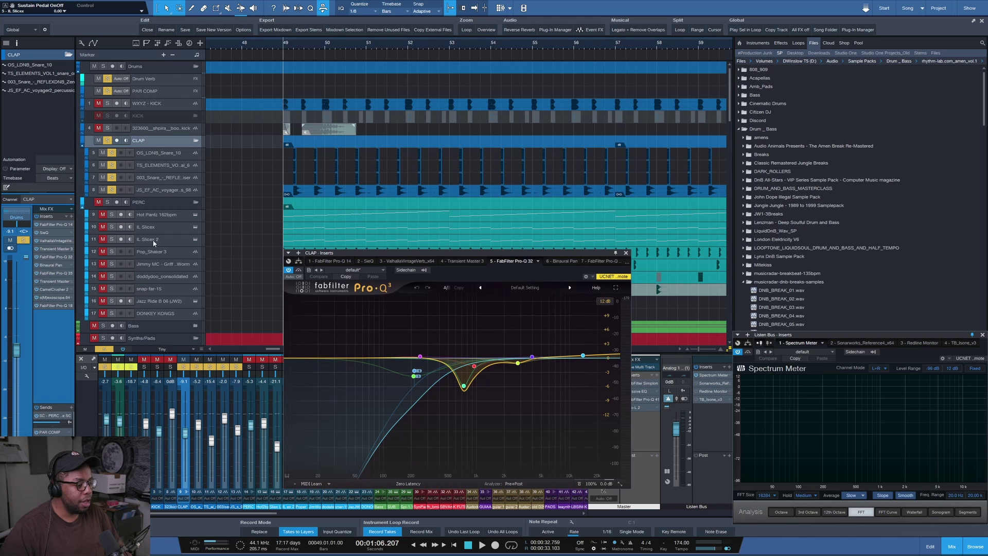
{"action": "left_click", "coordinate": [626, 253]}
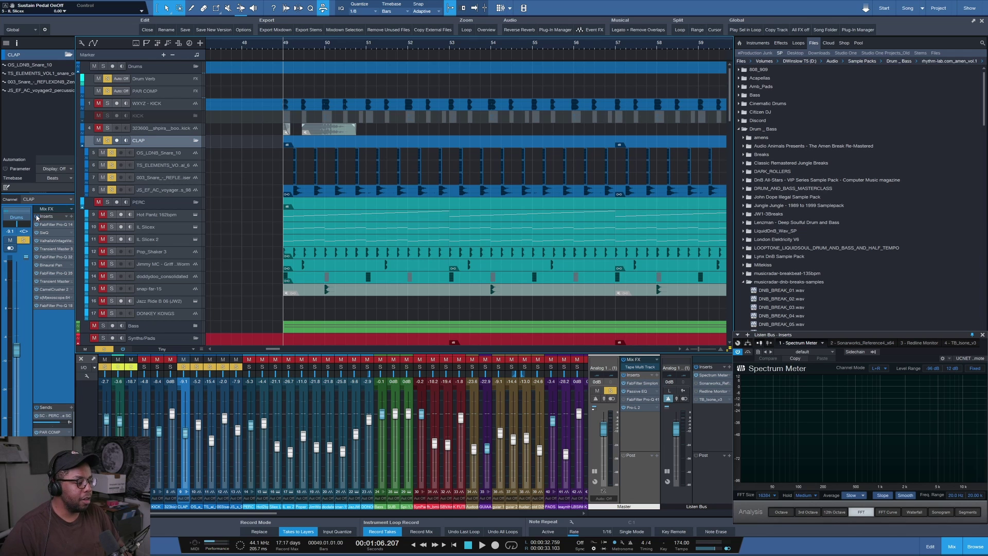
- Listen to the soloed CLAP group from bar 49 twice
{"action": "key", "text": "space"}
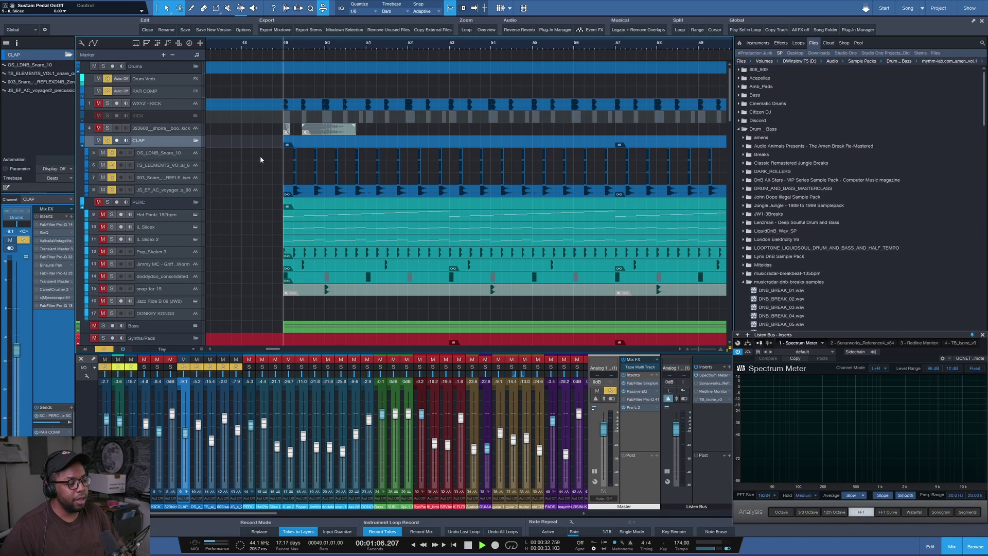
{"action": "key", "text": "space"}
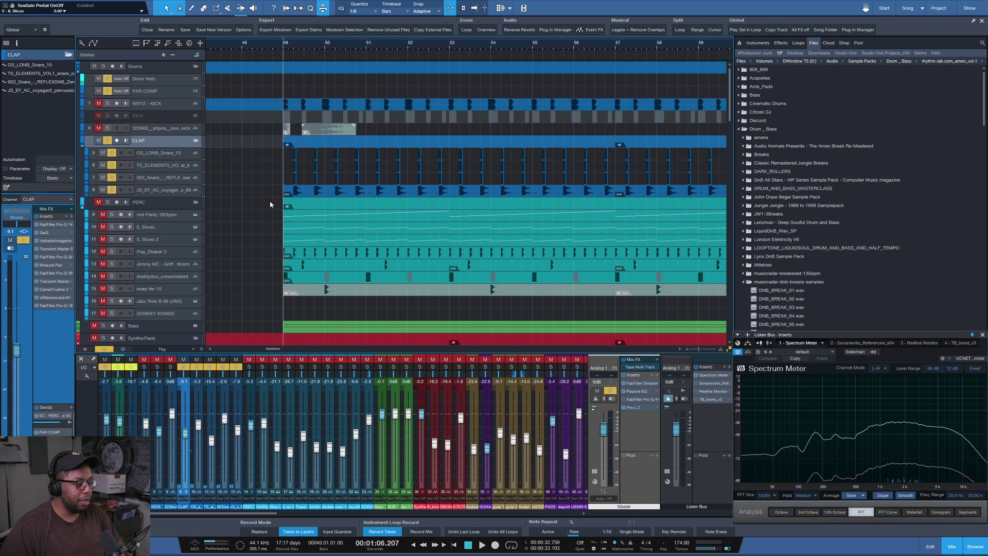
{"action": "key", "text": "space"}
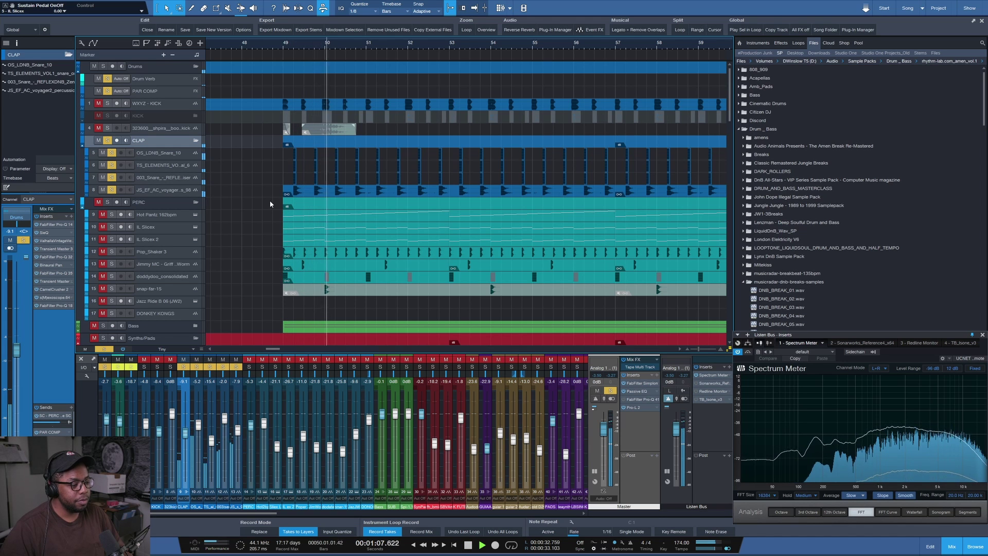
{"action": "key", "text": "space"}
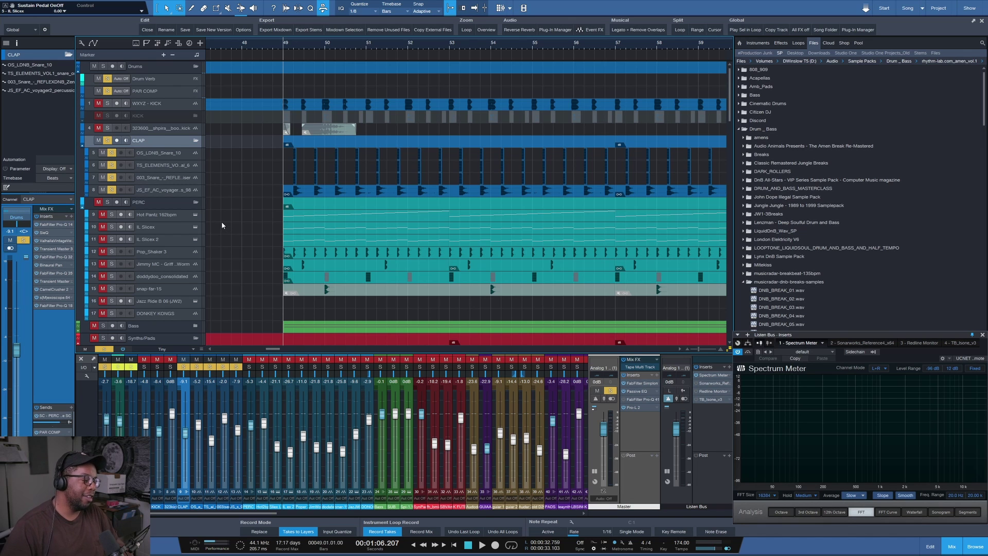
- Solo the PERC folder with all of its tracks and listen to it from bar 49
{"action": "left_click", "coordinate": [109, 208]}
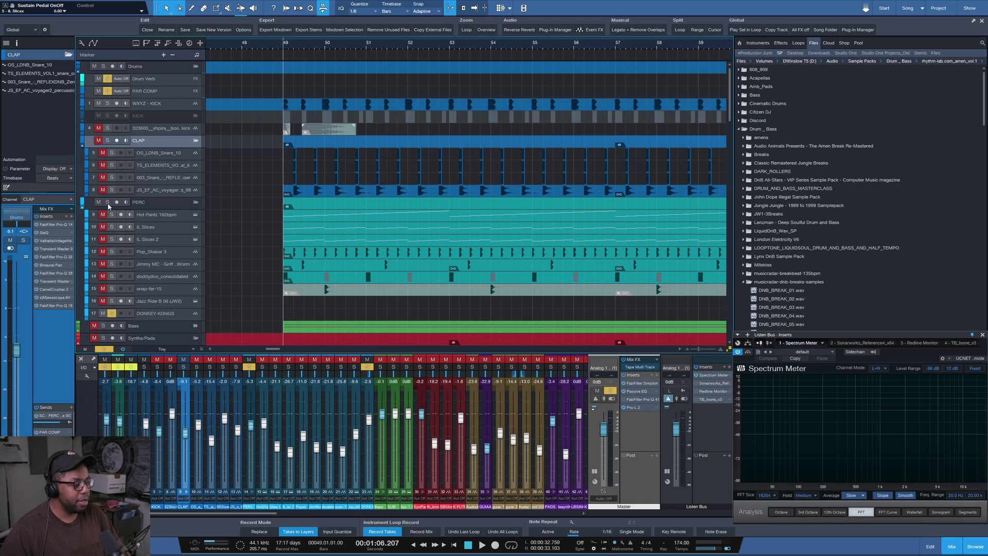
{"action": "left_click", "coordinate": [108, 203]}
{"action": "key", "text": "space"}
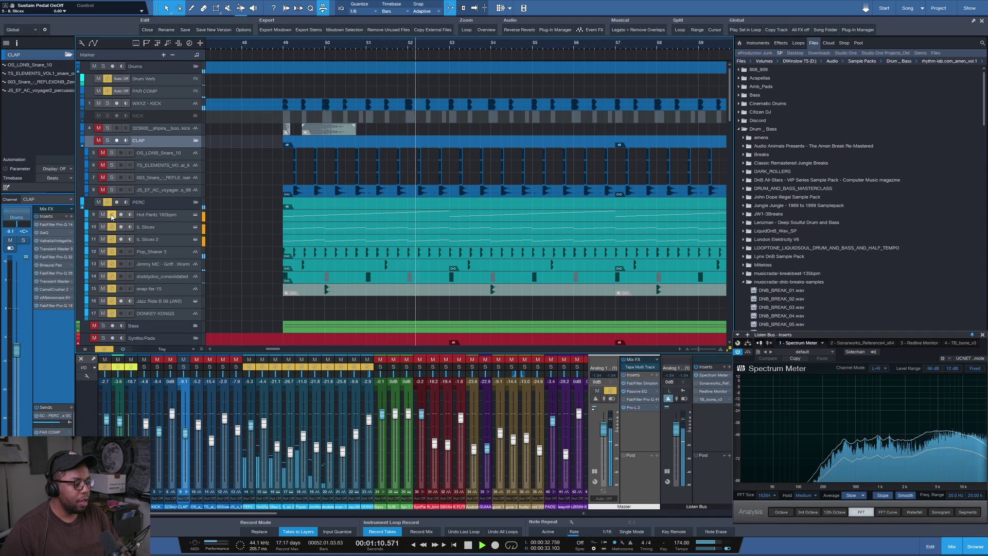
{"action": "key", "text": "space"}
- Audition the Hot Pants 162bpm, IL Slicex, IL Slicex 2 and Pop_Shaker 3 tracks in solo, one after another
{"action": "left_click", "coordinate": [111, 216], "text": "ctrl"}
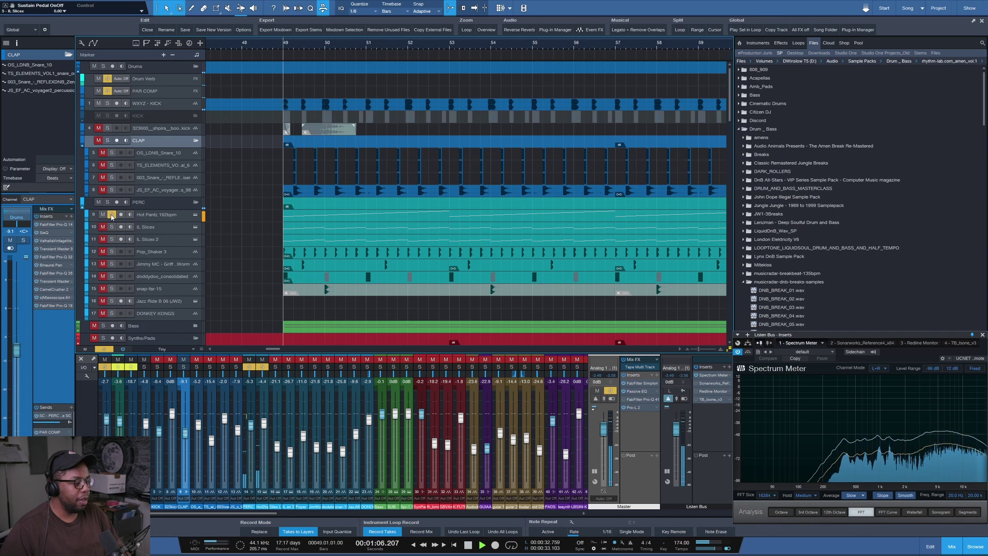
{"action": "left_click", "coordinate": [112, 227], "text": "ctrl"}
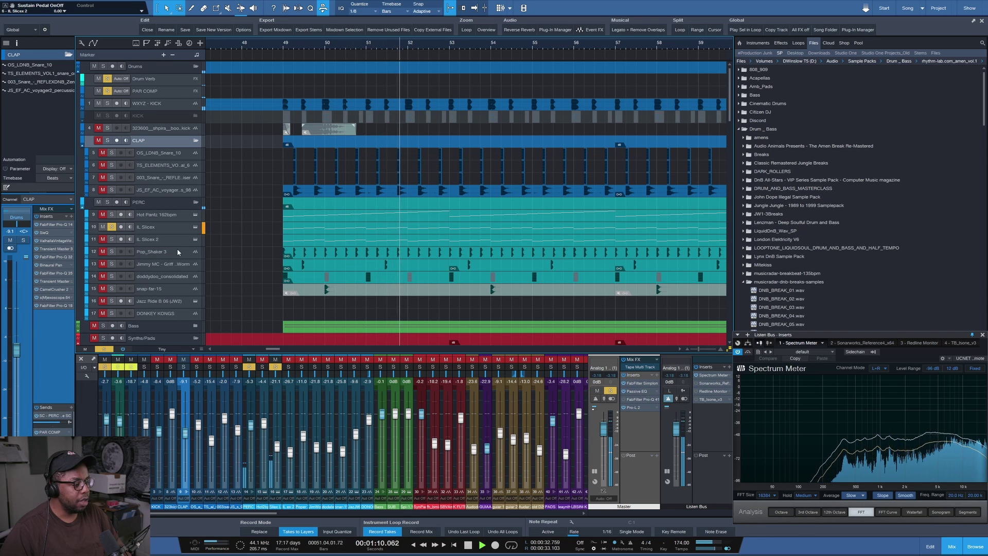
{"action": "left_click", "coordinate": [111, 239], "text": "ctrl"}
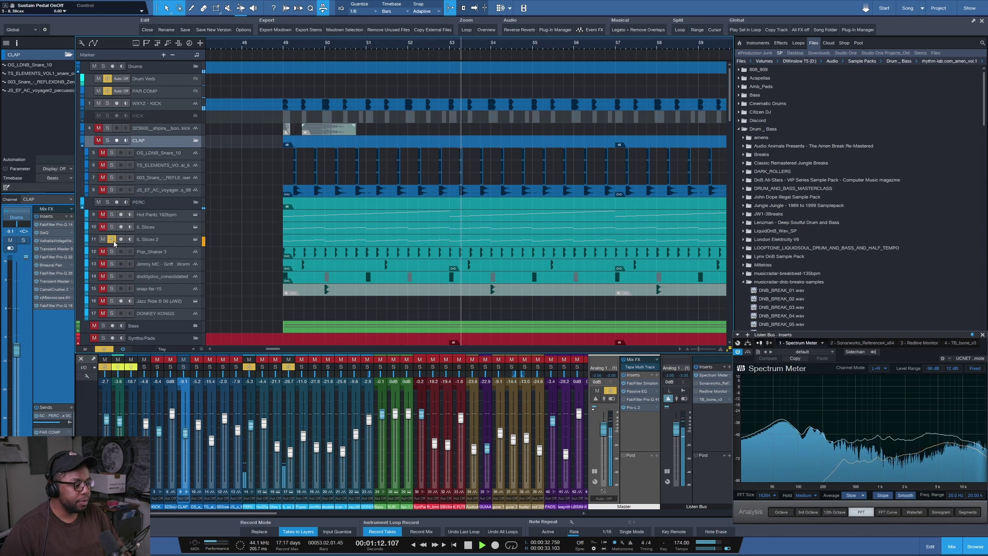
{"action": "left_click", "coordinate": [112, 252], "text": "ctrl"}
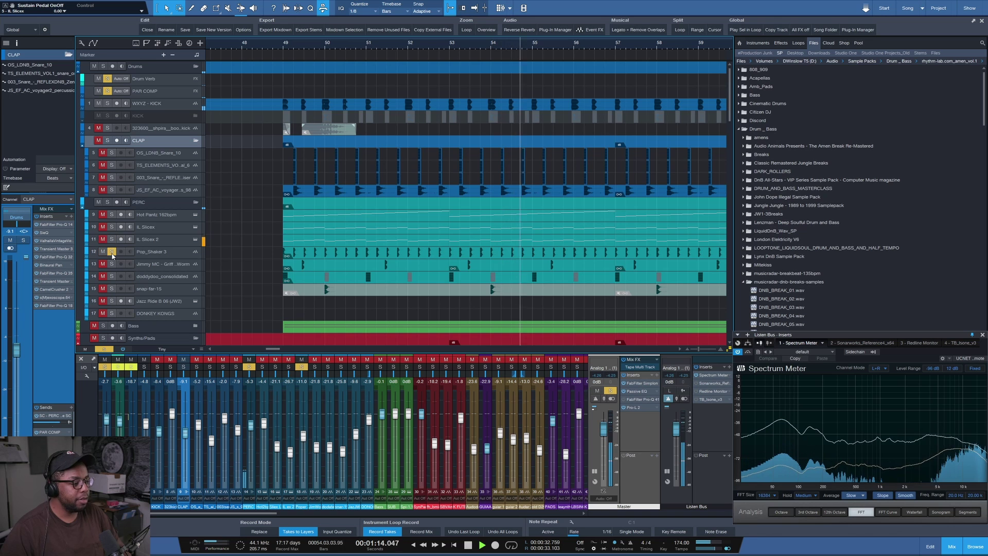
- Solo only the Jimmy MC track in the PERC folder and listen to it from bar 49
{"action": "scroll", "coordinate": [211, 252], "scroll_direction": "down", "scroll_amount": 1}
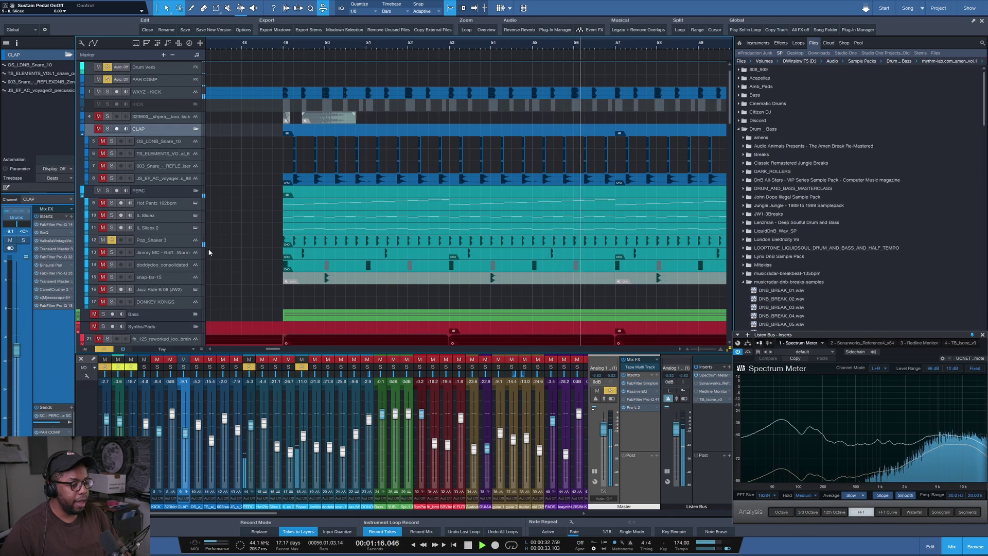
{"action": "left_click", "coordinate": [112, 252], "text": "ctrl"}
{"action": "key", "text": "space"}
{"action": "key", "text": "space"}
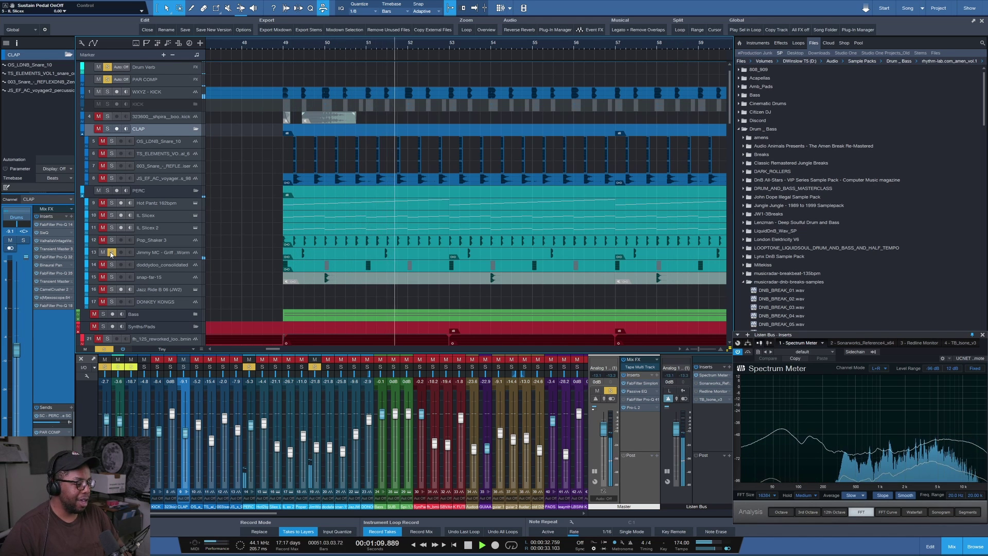
{"action": "key", "text": "space"}
- Solo only the doddydoo_consolidated track and listen to it from bar 49
{"action": "left_click", "coordinate": [111, 265], "text": "ctrl"}
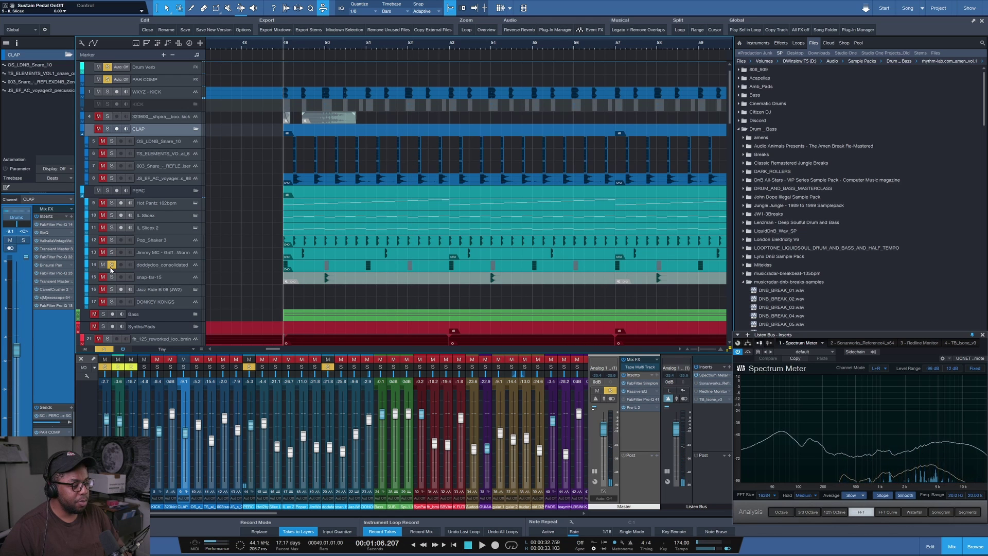
{"action": "key", "text": "space"}
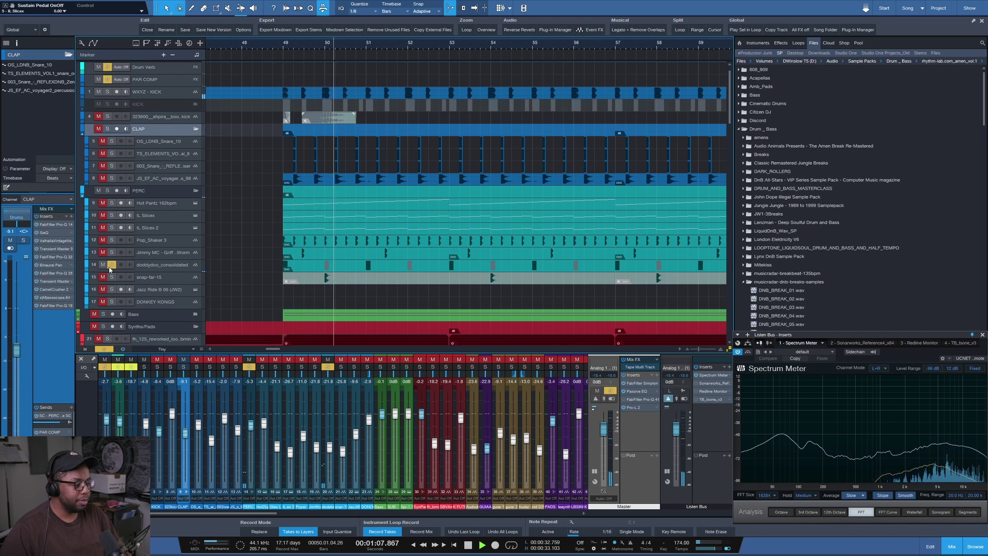
{"action": "key", "text": "space"}
{"action": "scroll", "coordinate": [286, 48], "scroll_direction": "down", "scroll_amount": 3}
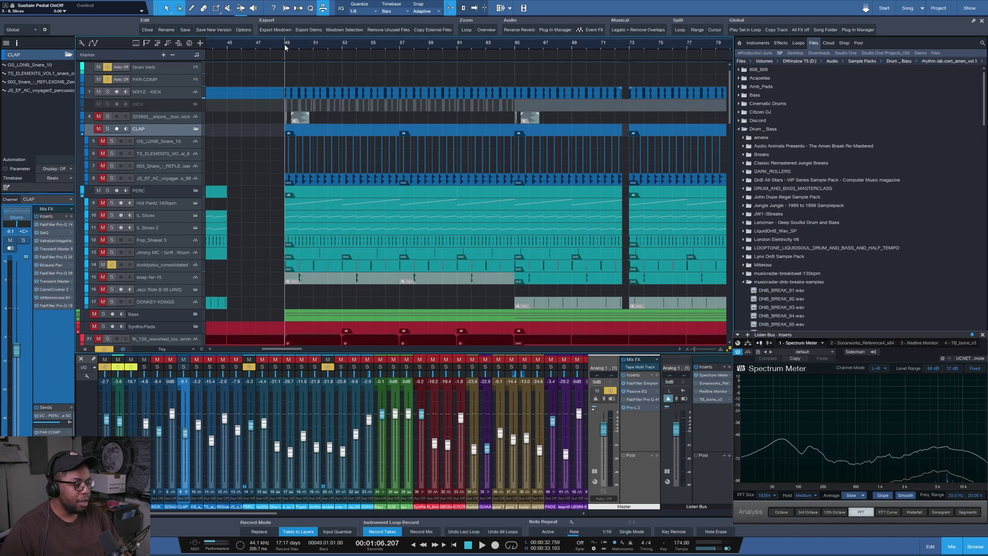
- Solo the whole Drums folder and listen to it from bar 49 and from bar 65
{"action": "scroll", "coordinate": [286, 47], "scroll_direction": "down", "scroll_amount": 2}
{"action": "scroll", "coordinate": [319, 44], "scroll_direction": "down", "scroll_amount": 3}
{"action": "scroll", "coordinate": [379, 45], "scroll_direction": "up", "scroll_amount": 3}
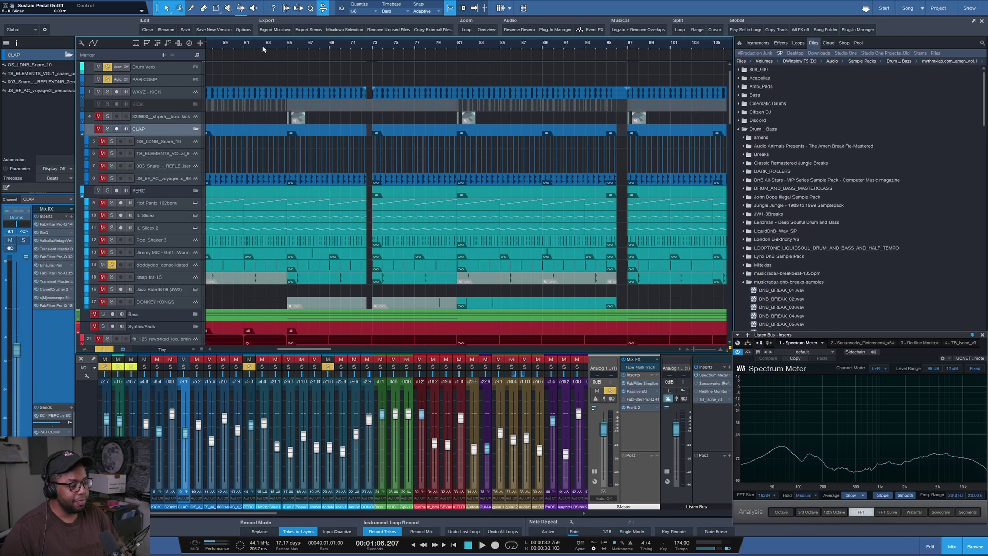
{"action": "scroll", "coordinate": [258, 47], "scroll_direction": "left", "scroll_amount": 5}
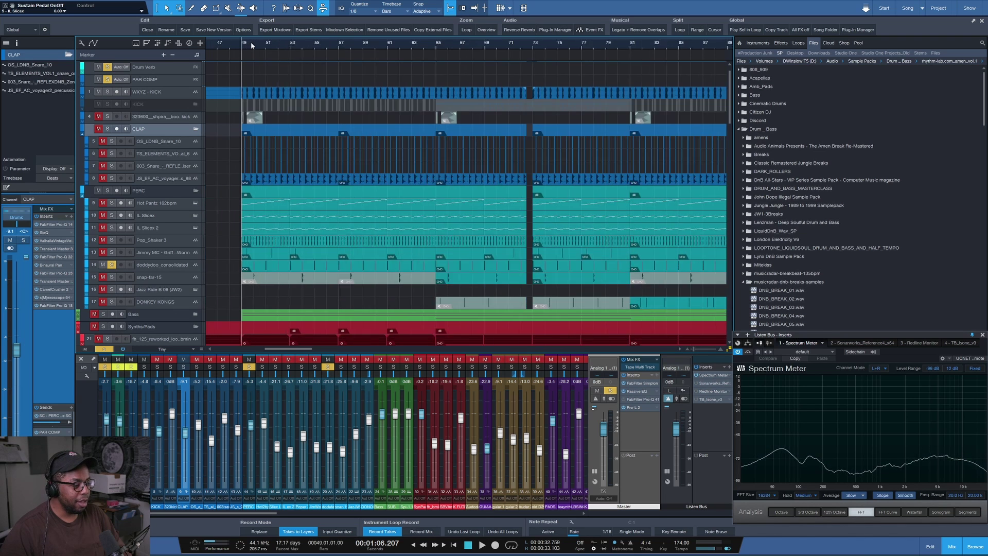
{"action": "scroll", "coordinate": [251, 44], "scroll_direction": "up", "scroll_amount": 2}
{"action": "scroll", "coordinate": [183, 141], "scroll_direction": "up", "scroll_amount": 1}
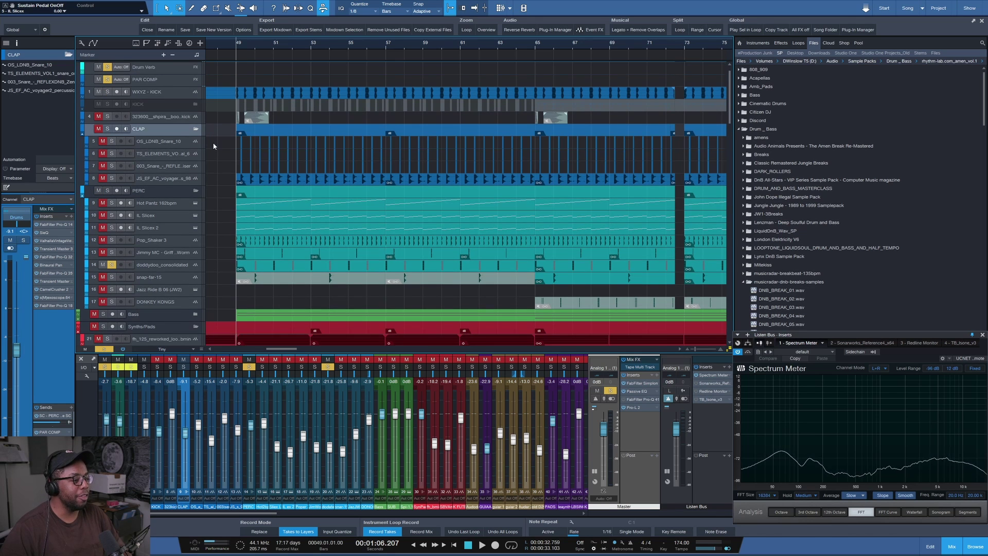
{"action": "left_click", "coordinate": [104, 67]}
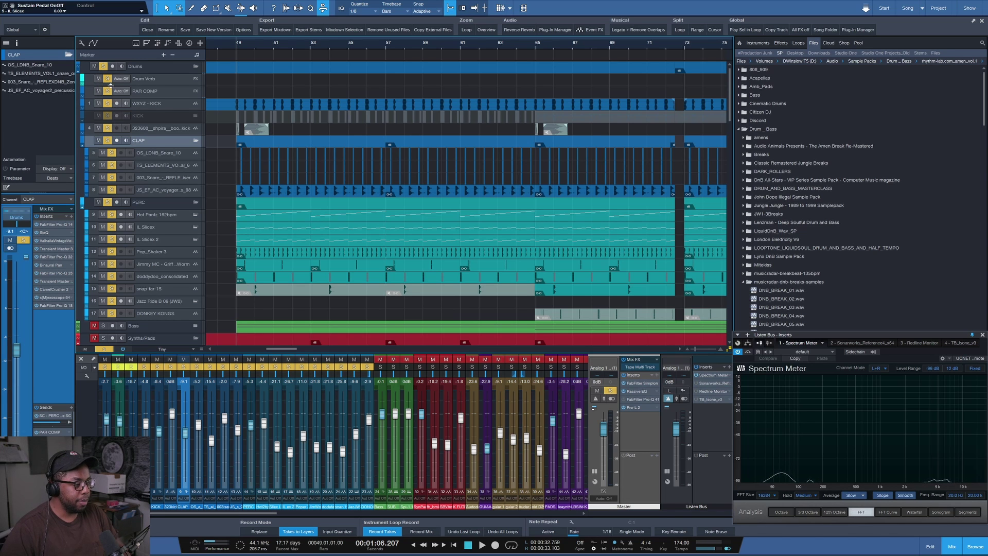
{"action": "key", "text": "space"}
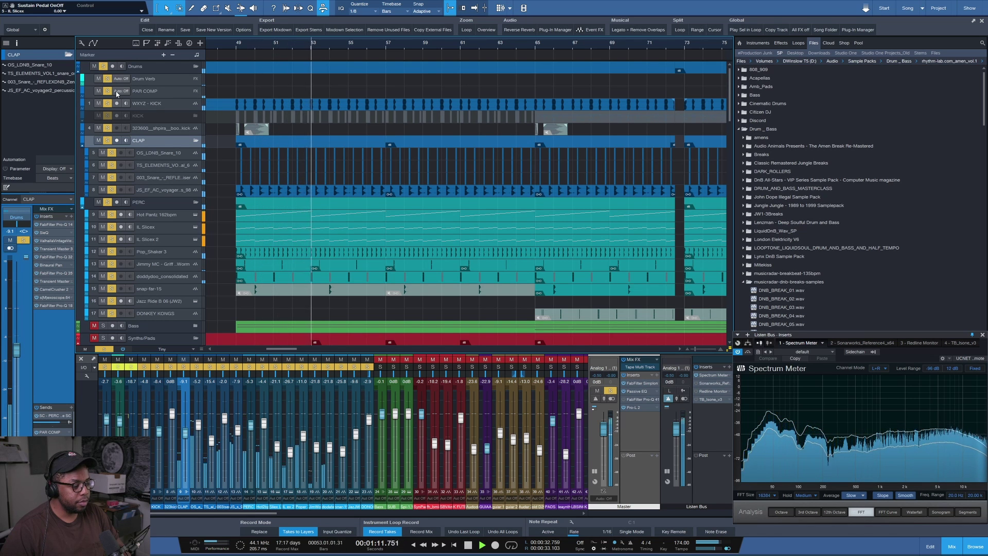
{"action": "left_click", "coordinate": [535, 48]}
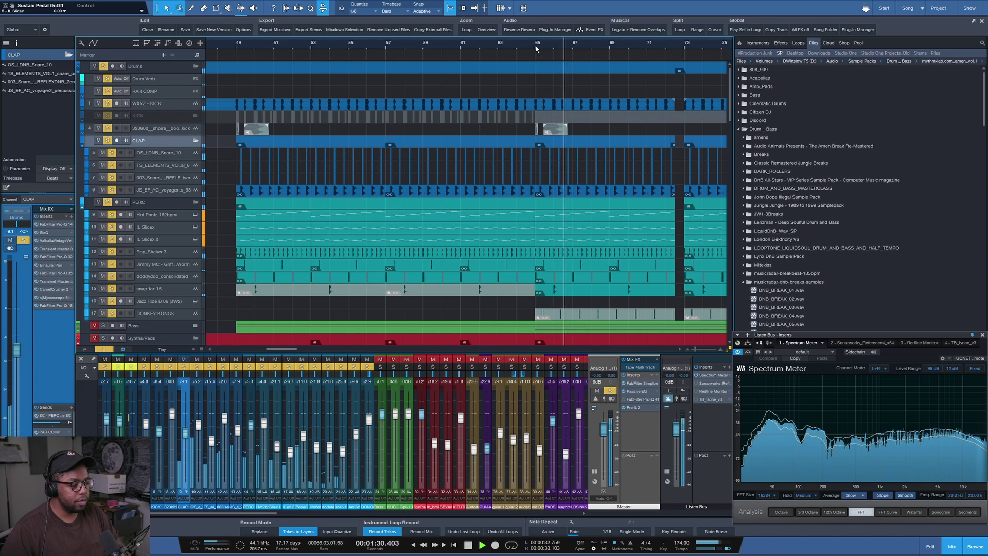
{"action": "key", "text": "space"}
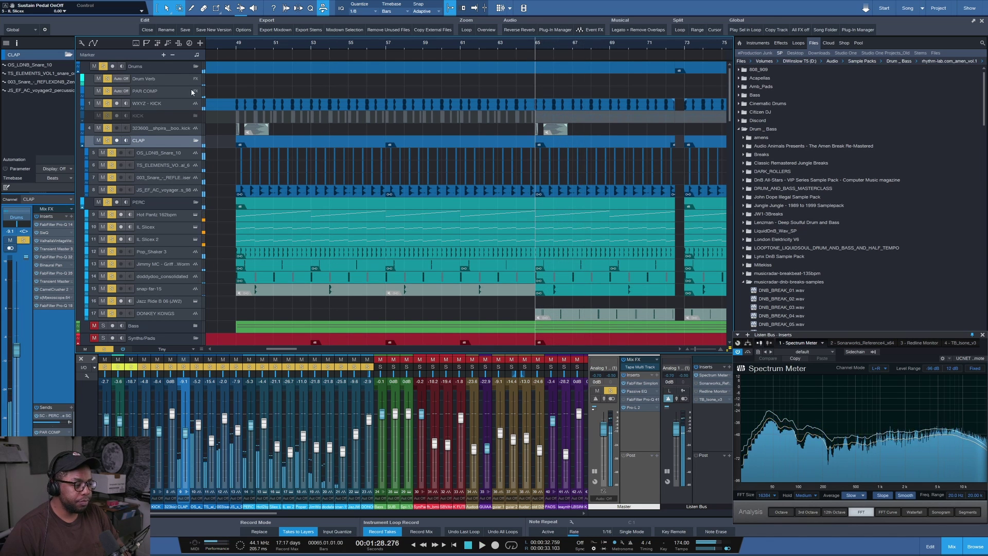
- Look at the insert effects on the PAR COMP, Drum Verb and Drums channels, one after another
{"action": "left_click", "coordinate": [168, 91]}
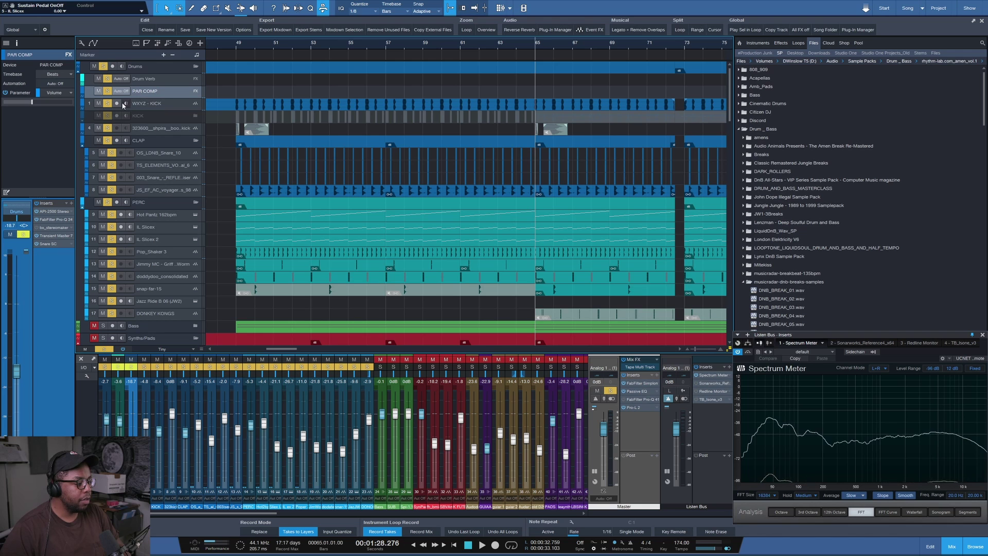
{"action": "left_click", "coordinate": [160, 82]}
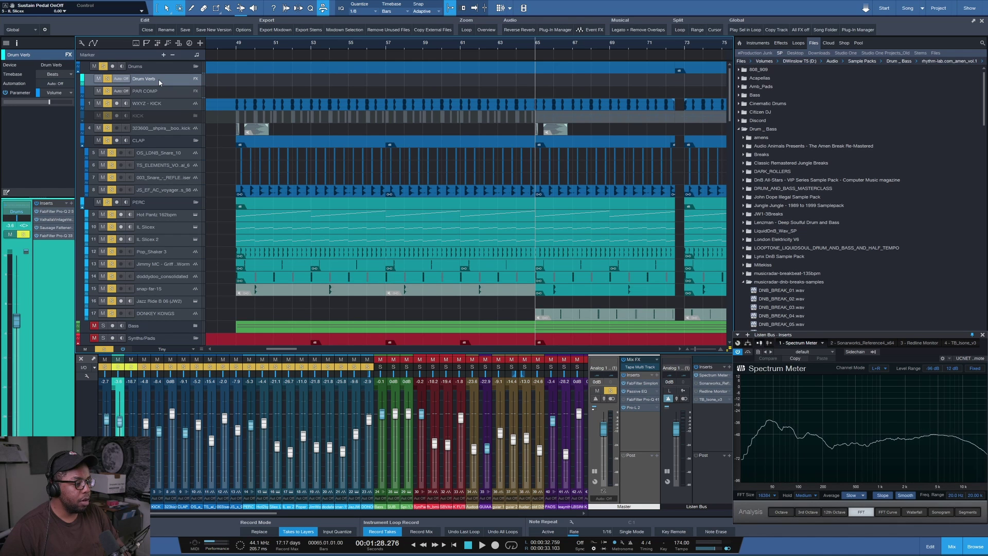
{"action": "left_click", "coordinate": [158, 67]}
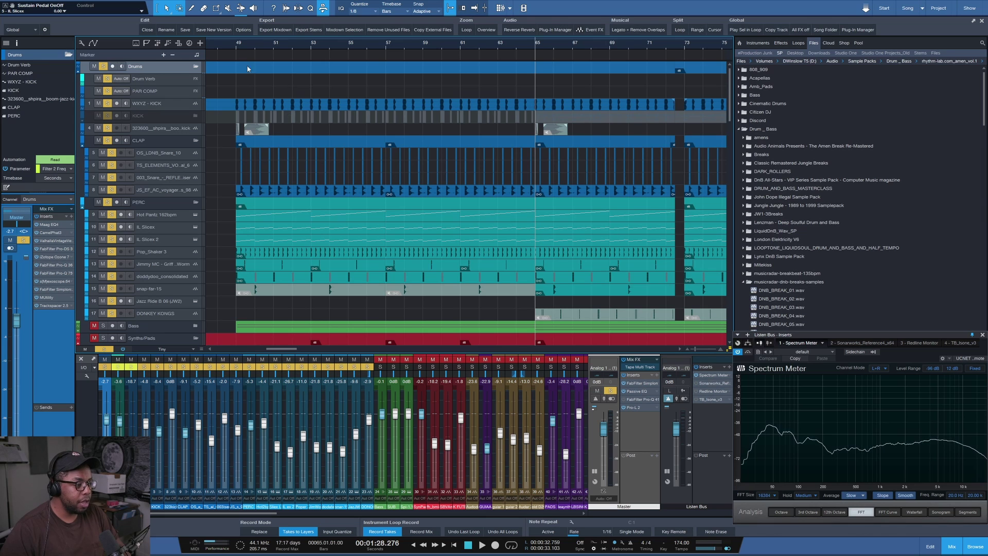
- Compare the soloed drums from bar 49 with all of the Drums channel's inserts bypassed and active
{"action": "left_click", "coordinate": [235, 44]}
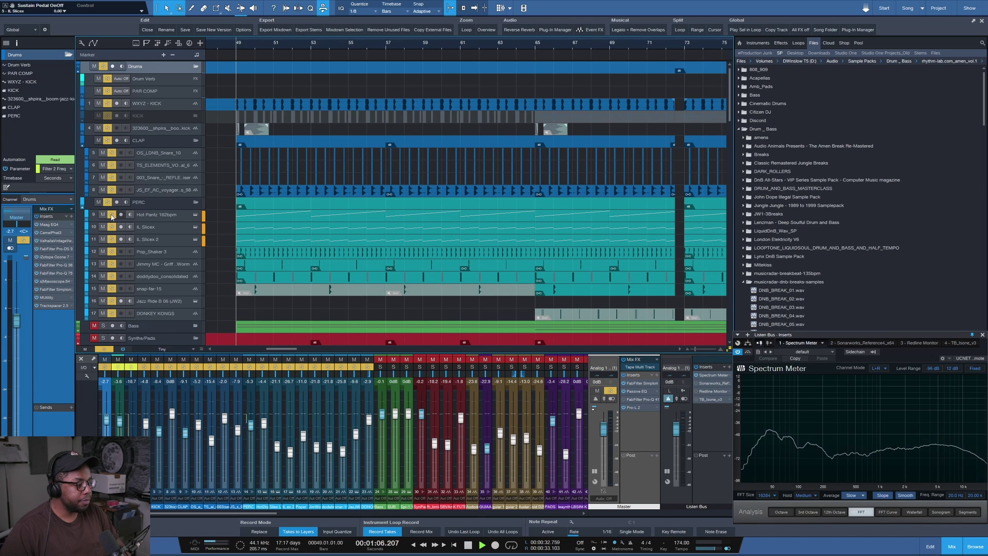
{"action": "key", "text": "space"}
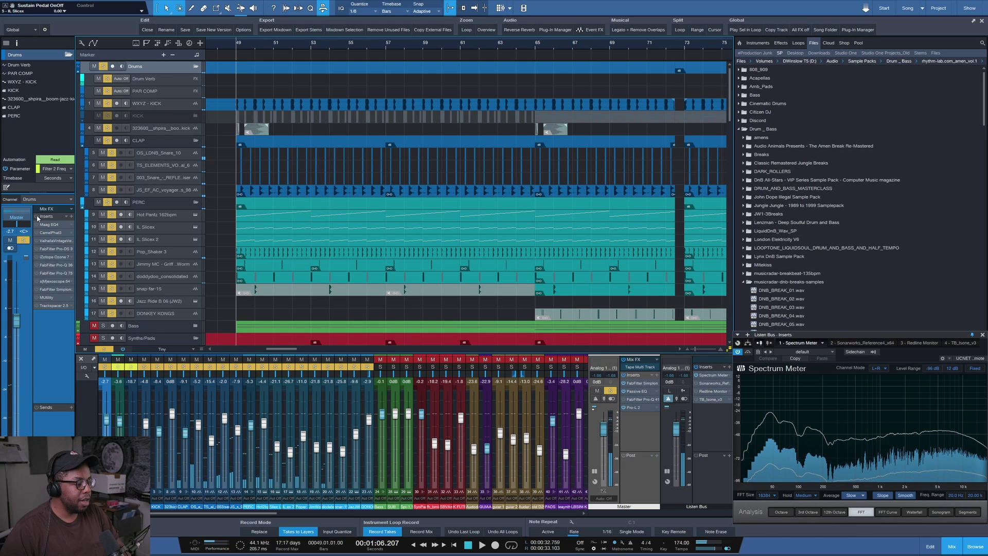
{"action": "key", "text": "space"}
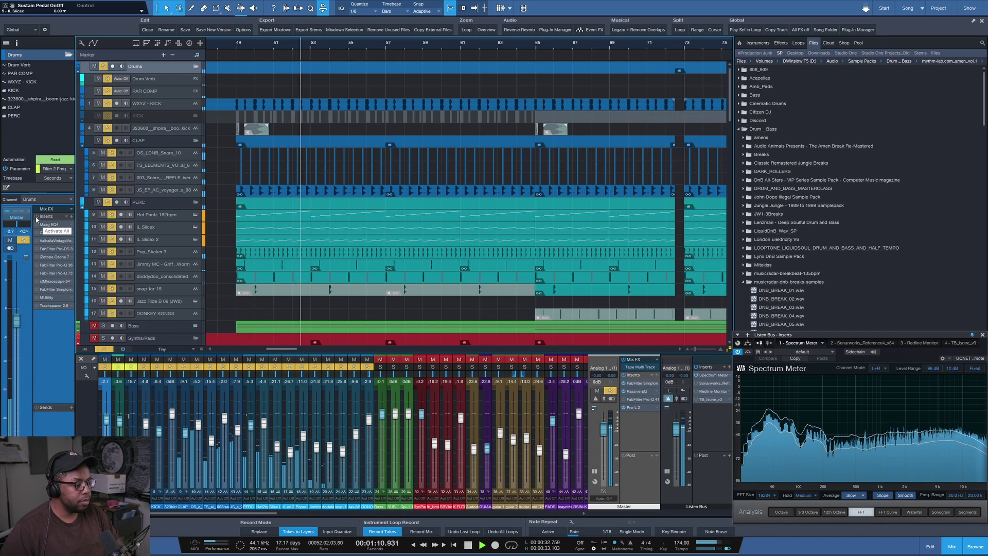
{"action": "key", "text": "space"}
{"action": "key", "text": "space"}
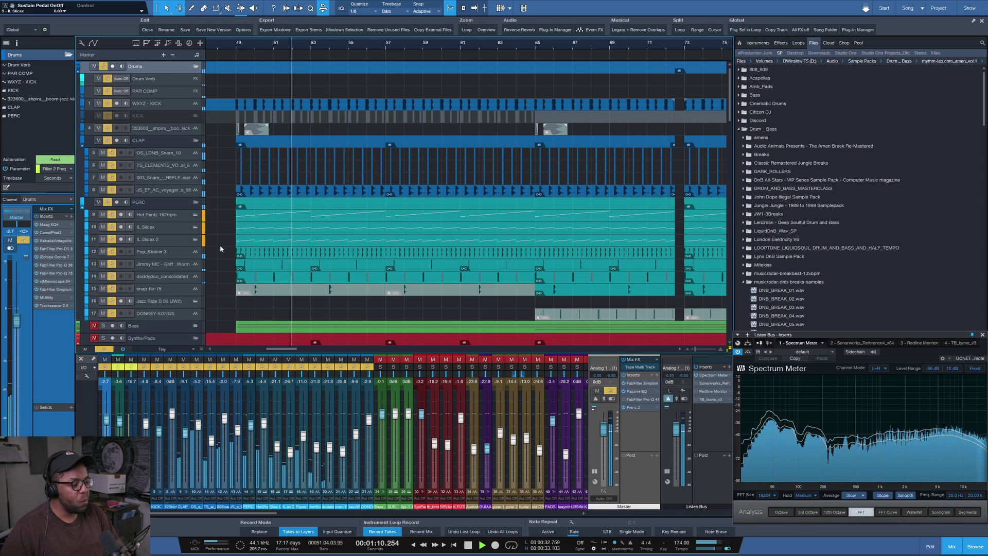
{"action": "key", "text": "space"}
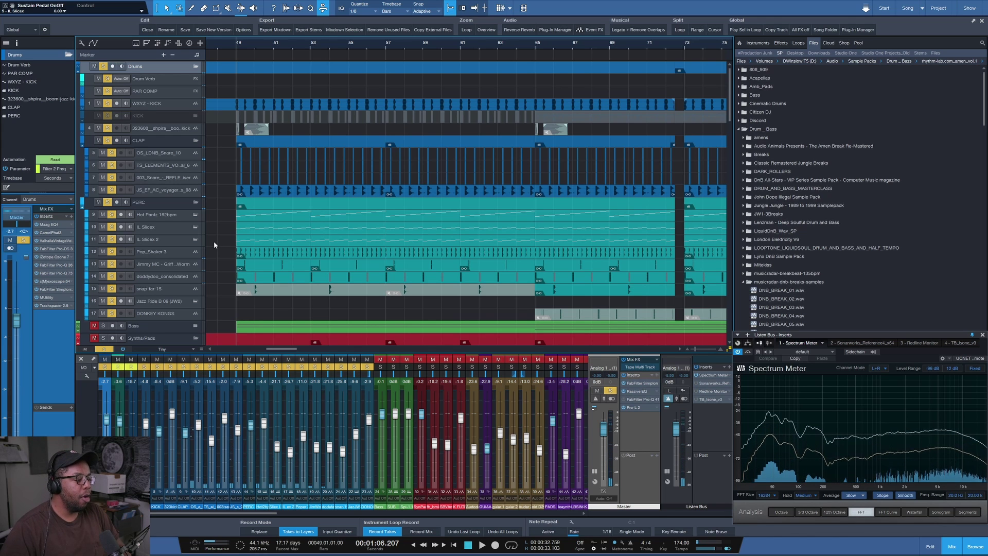
- Inspect the Maag EQ4, CamelPhat3 and ValhallaVintageVerb inserts on the Drums channel, and close the plug-in window
{"action": "left_click", "coordinate": [51, 225]}
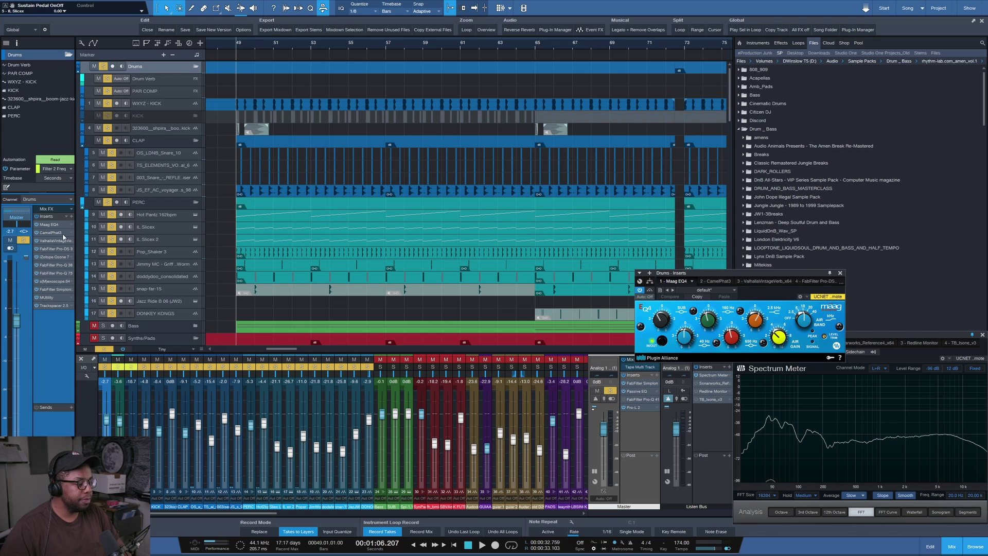
{"action": "left_click", "coordinate": [56, 233]}
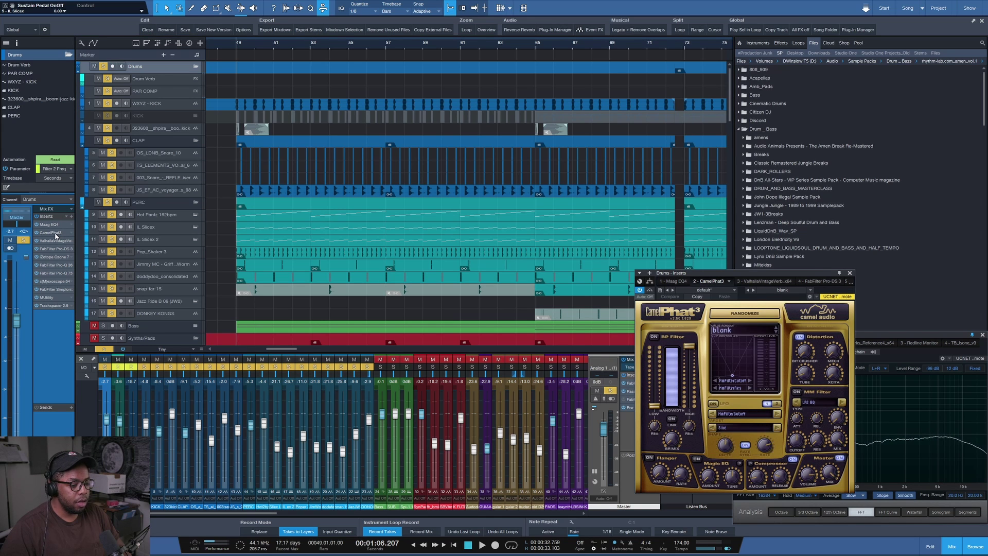
{"action": "left_click", "coordinate": [53, 241]}
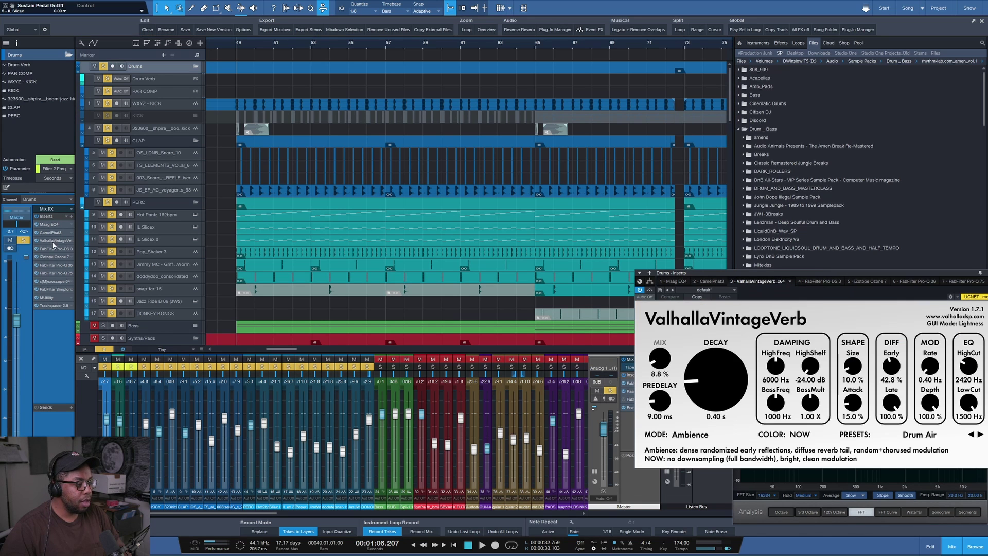
{"action": "left_click_drag", "start_coordinate": [738, 275], "coordinate": [453, 250]}
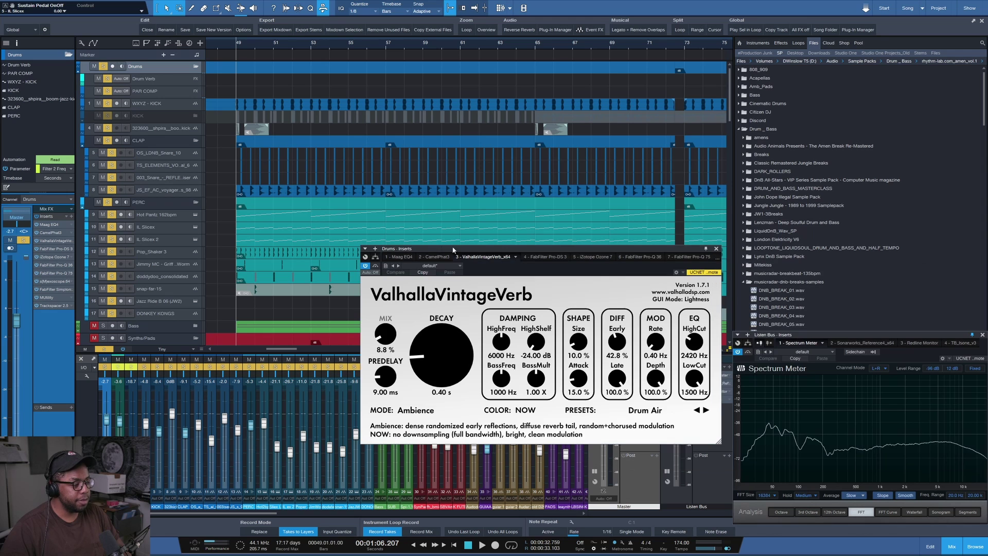
{"action": "left_click", "coordinate": [716, 250]}
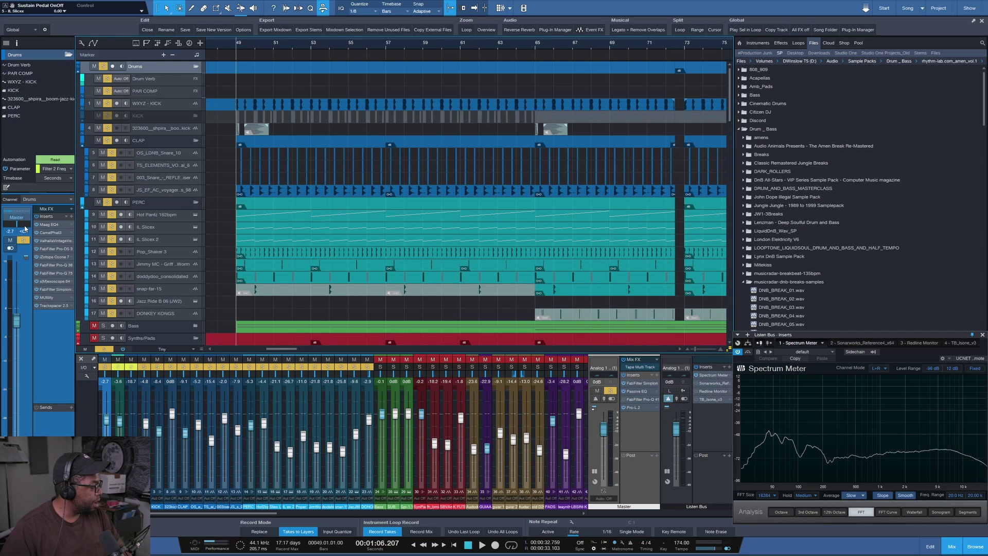
- Briefly audition the triggering signal of the Drums channel's FabFilter Pro-DS during playback from bar 49, and close the plug-in
{"action": "left_click", "coordinate": [51, 250]}
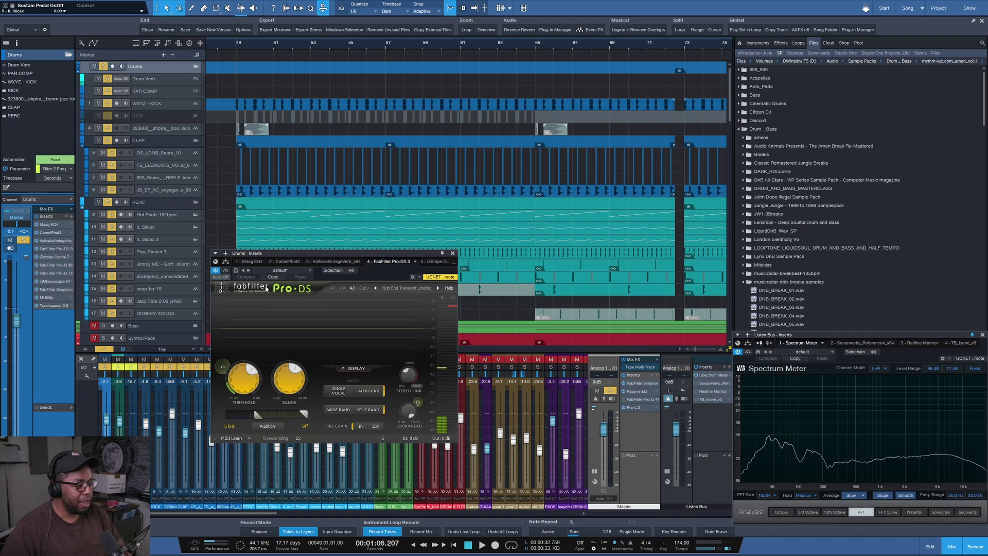
{"action": "key", "text": "space"}
{"action": "left_click", "coordinate": [222, 367]}
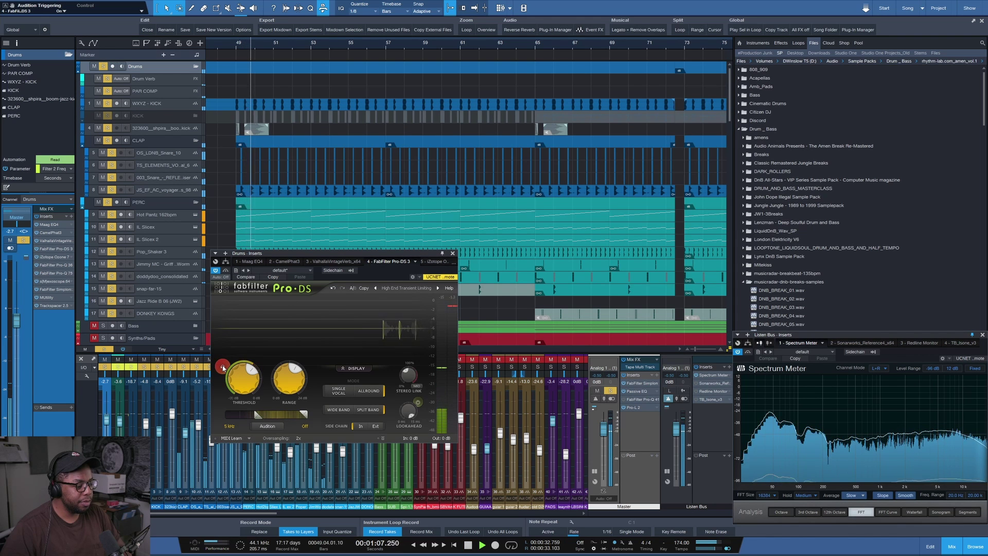
{"action": "left_click", "coordinate": [223, 367]}
{"action": "left_click", "coordinate": [452, 253]}
{"action": "key", "text": "space"}
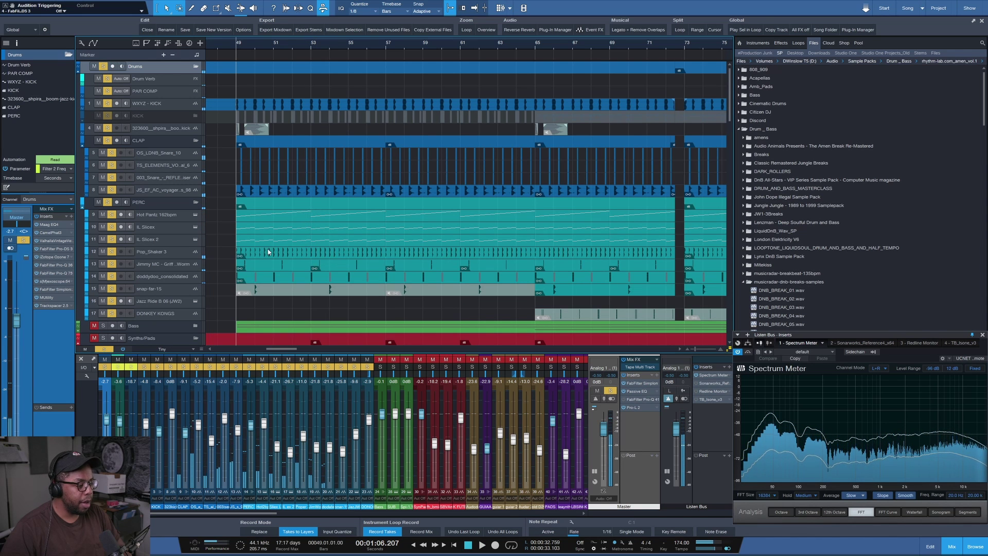
- Examine the Drums channel's iZotope Ozone 7 Maximizer while playing the drums from bar 49
{"action": "left_click", "coordinate": [53, 259]}
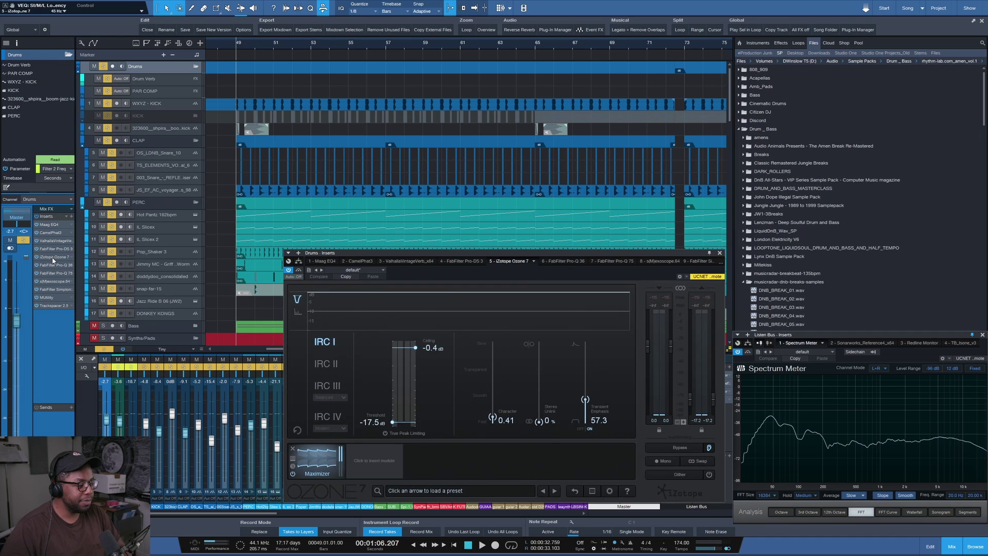
{"action": "key", "text": "space"}
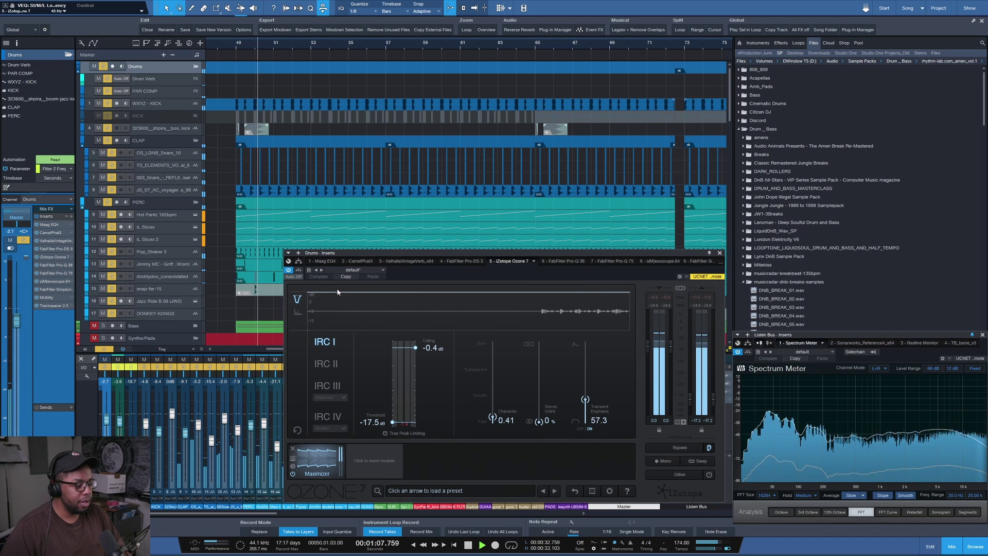
{"action": "key", "text": "space"}
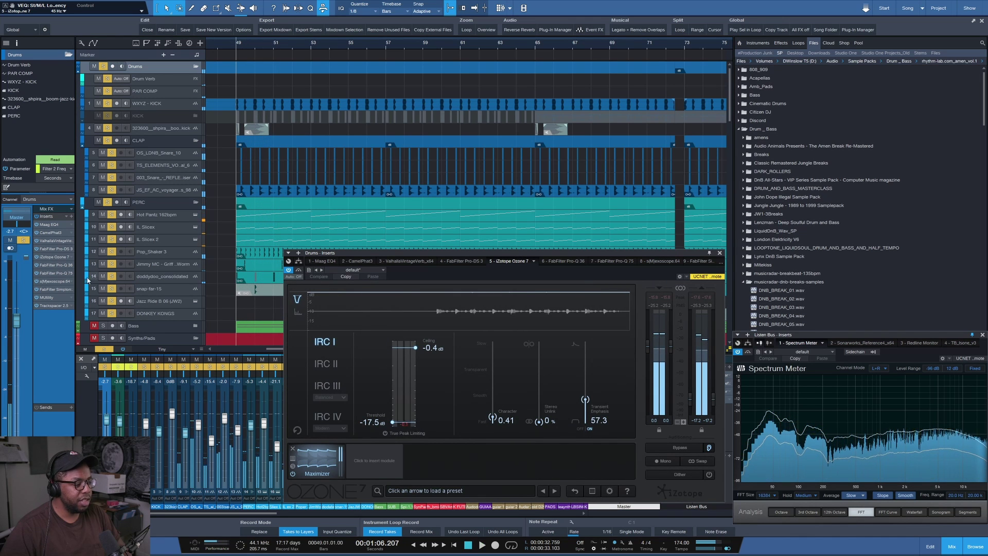
- View the drum waveform in the Drums channel's s(M)exoscope during playback from bar 49, and close the plug-in
{"action": "left_click", "coordinate": [53, 281]}
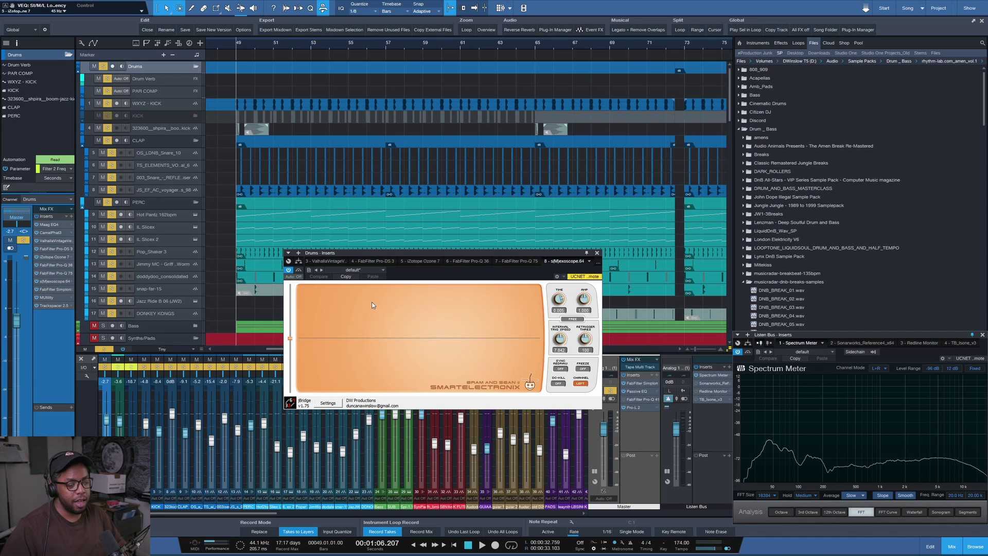
{"action": "key", "text": "space"}
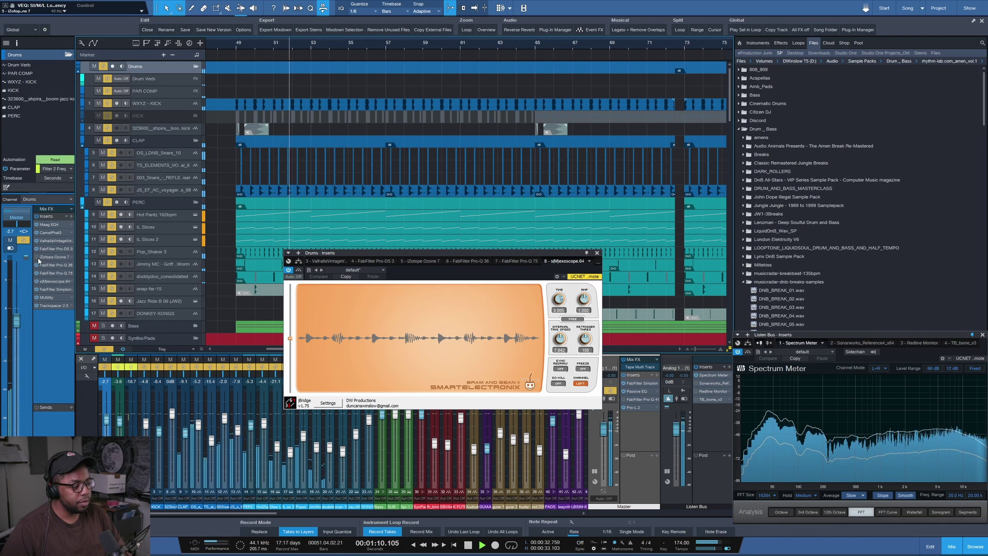
{"action": "key", "text": "space"}
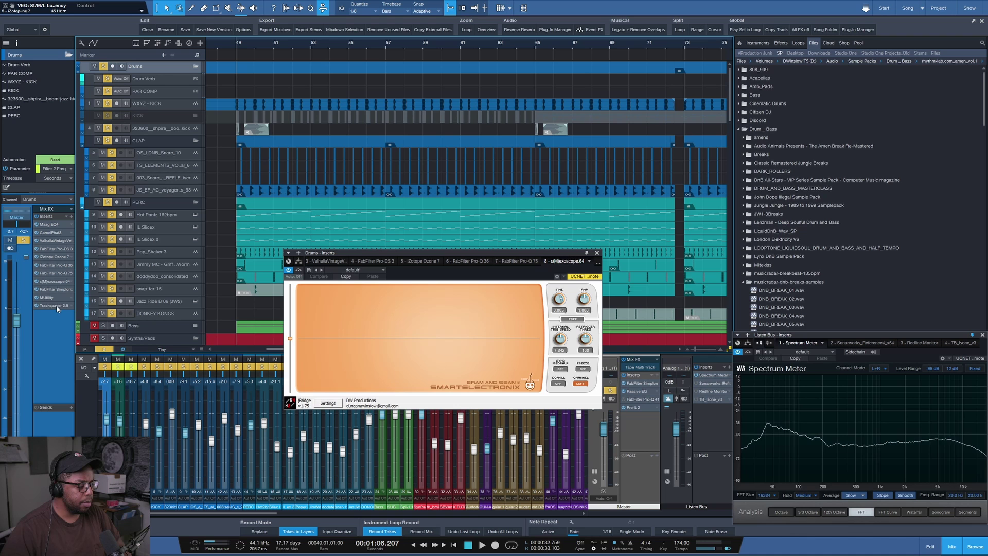
{"action": "left_click", "coordinate": [597, 253]}
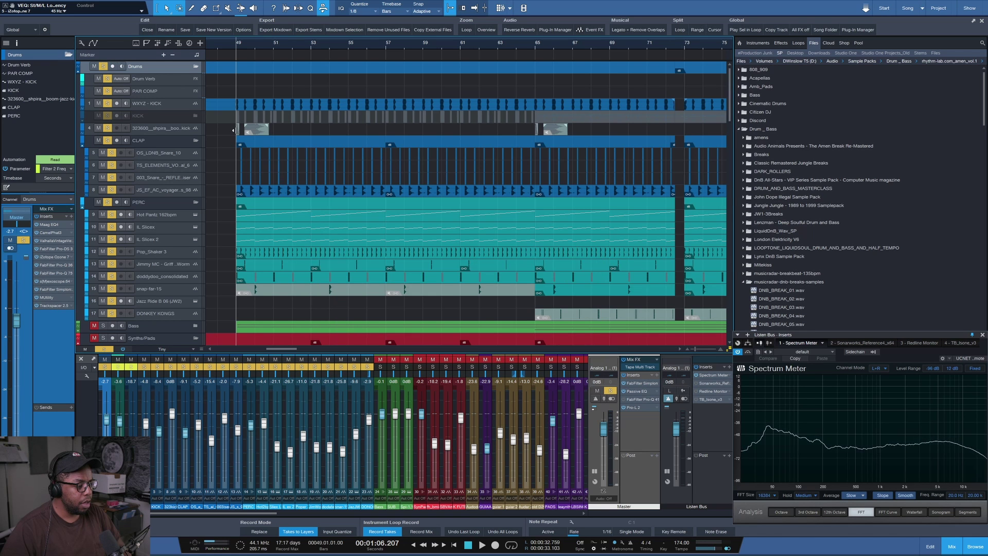
- Take the Drums folder out of solo and expand the Bass folder to show its SUB, MID BASS and Retrologue tracks
{"action": "scroll", "coordinate": [230, 141], "scroll_direction": "down", "scroll_amount": 3}
{"action": "scroll", "coordinate": [284, 46], "scroll_direction": "down", "scroll_amount": 4}
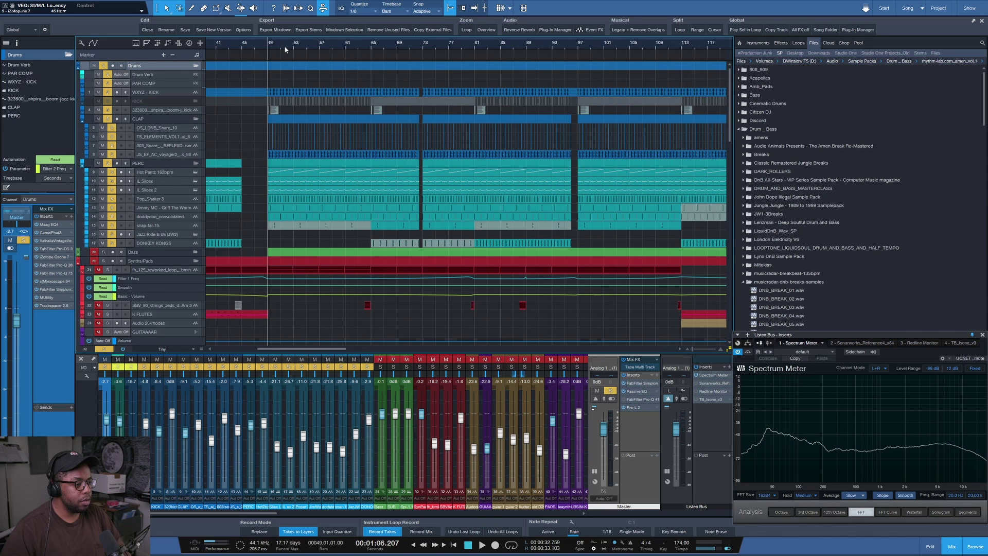
{"action": "scroll", "coordinate": [284, 46], "scroll_direction": "down", "scroll_amount": 3}
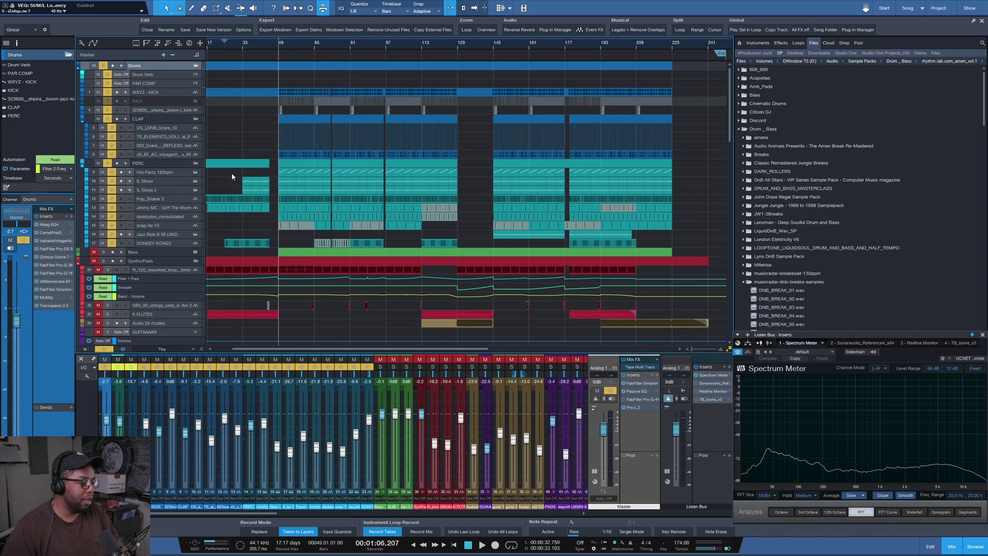
{"action": "scroll", "coordinate": [231, 176], "scroll_direction": "down", "scroll_amount": 1}
{"action": "left_click", "coordinate": [103, 223]}
{"action": "left_click", "coordinate": [198, 224]}
{"action": "scroll", "coordinate": [235, 225], "scroll_direction": "up", "scroll_amount": 2}
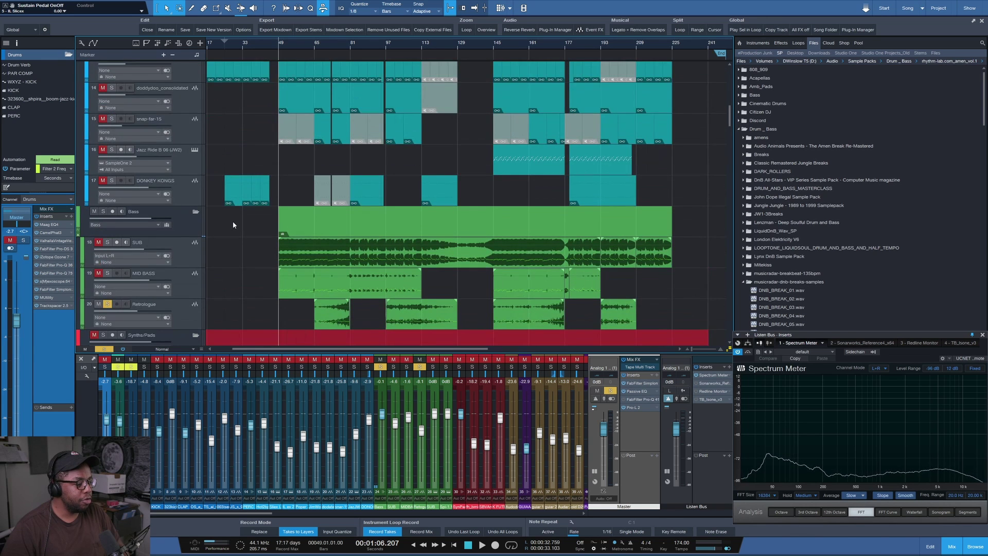
{"action": "scroll", "coordinate": [233, 221], "scroll_direction": "down", "scroll_amount": 3}
{"action": "scroll", "coordinate": [220, 244], "scroll_direction": "up", "scroll_amount": 3}
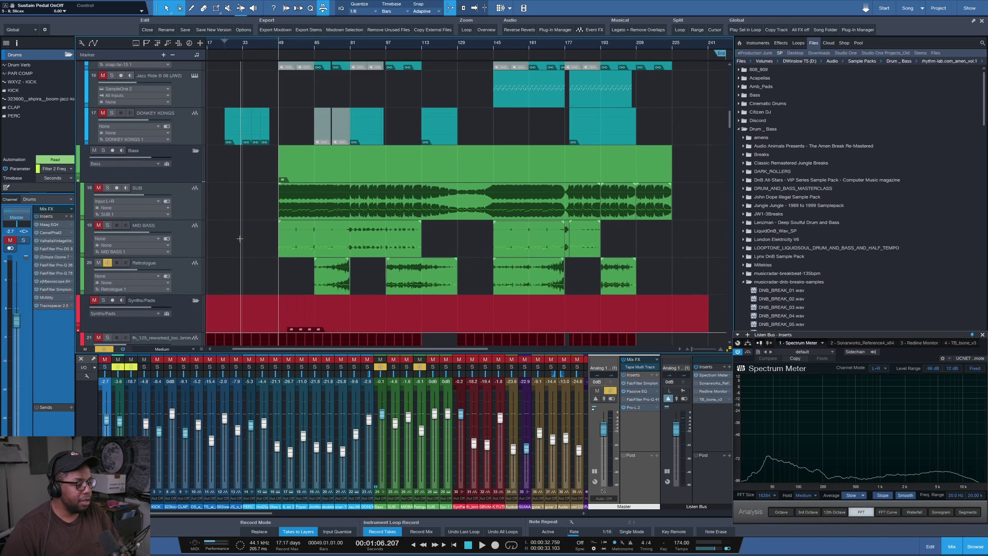
- Solo the whole Bass folder and listen to it from bar 49
{"action": "left_click", "coordinate": [107, 187]}
{"action": "left_click", "coordinate": [102, 150]}
{"action": "key", "text": "space"}
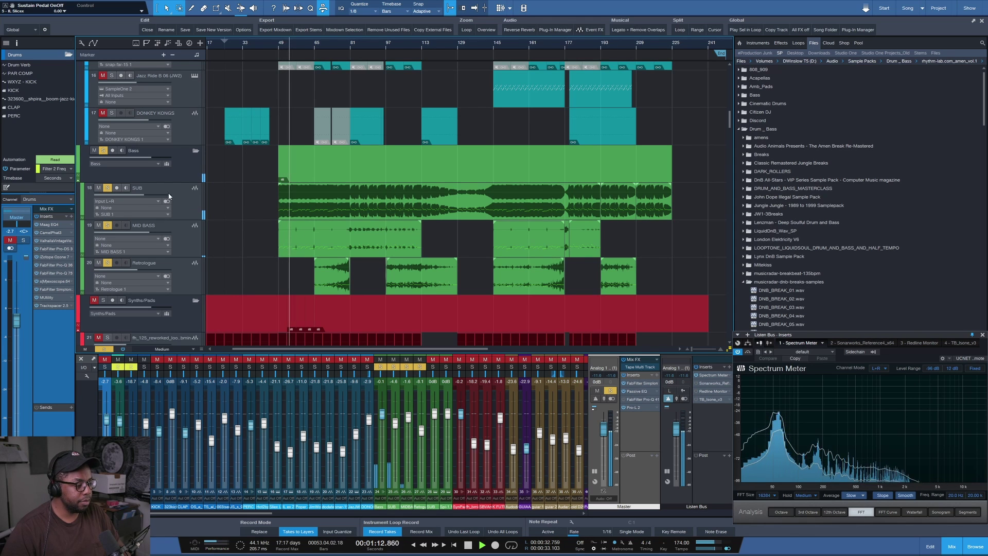
- Solo only the SUB track in the Bass folder and listen to it from bar 49
{"action": "key", "text": "space"}
{"action": "left_click", "coordinate": [107, 188], "text": "ctrl"}
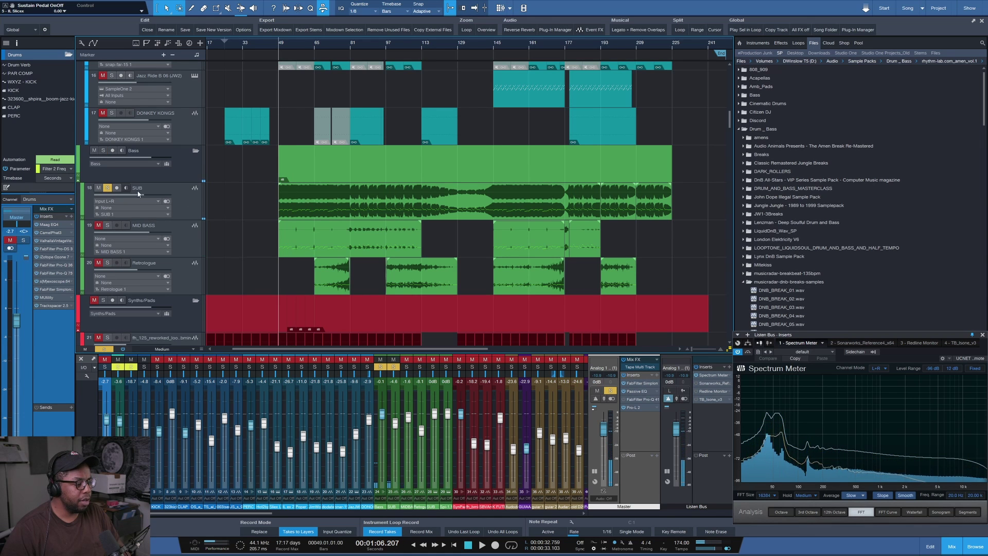
{"action": "left_click", "coordinate": [187, 201]}
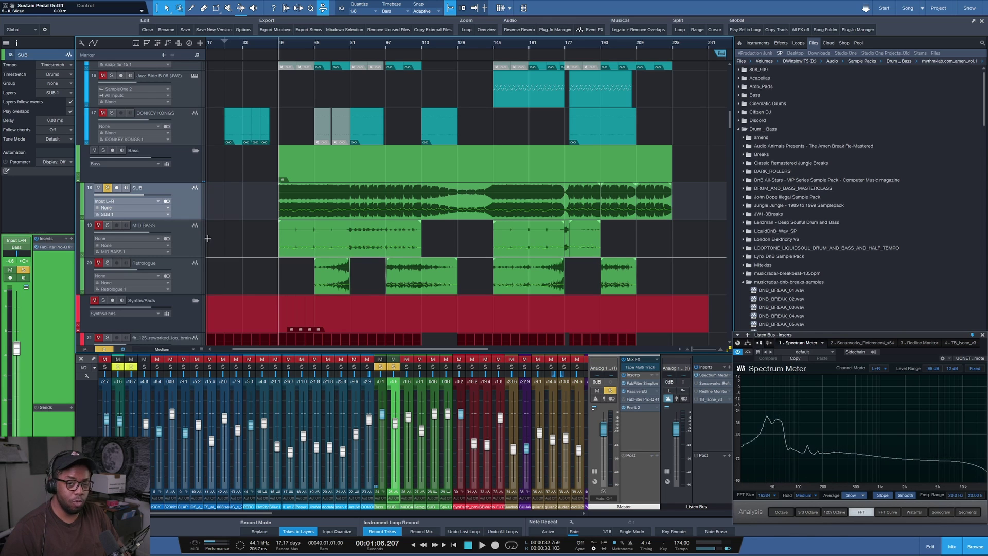
{"action": "key", "text": "space"}
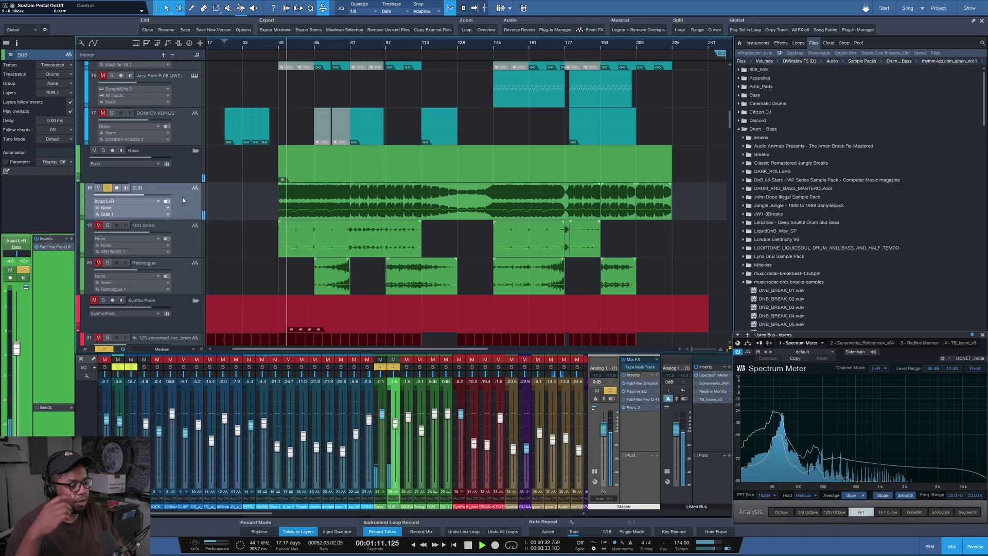
{"action": "key", "text": "space"}
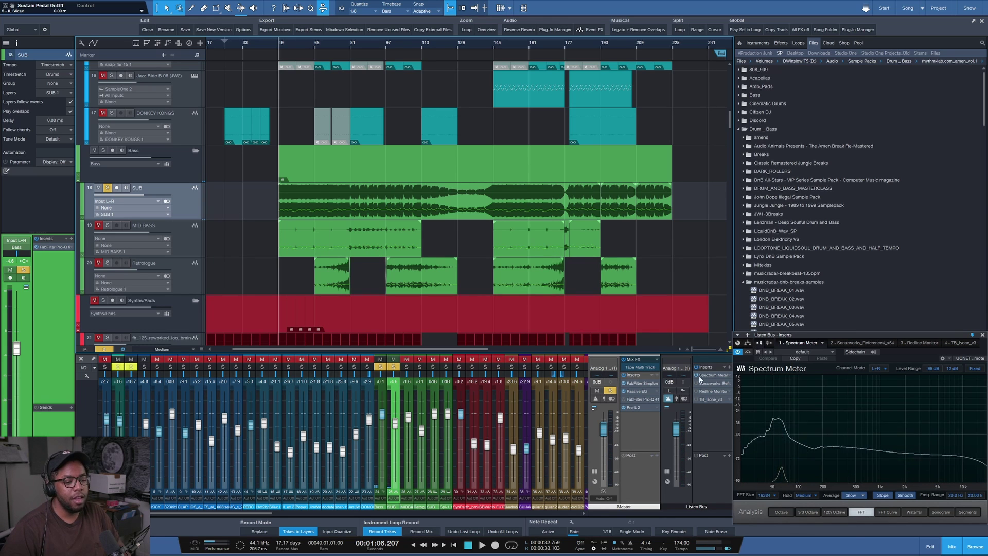
{"action": "key", "text": "space"}
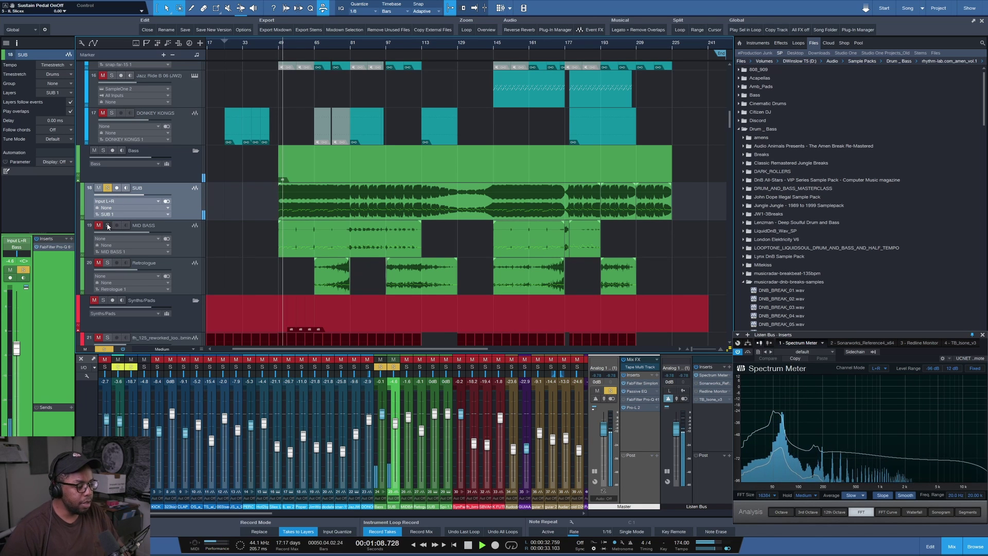
- Audition the MID BASS track alone from bar 81 and together with the SUB track
{"action": "left_click", "coordinate": [107, 225]}
{"action": "left_click", "coordinate": [107, 187]}
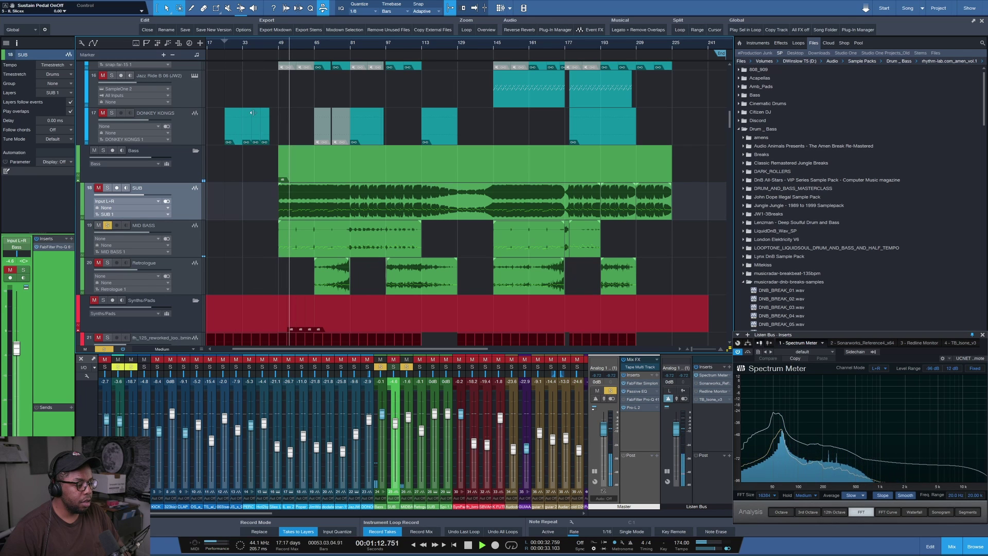
{"action": "left_click", "coordinate": [351, 47]}
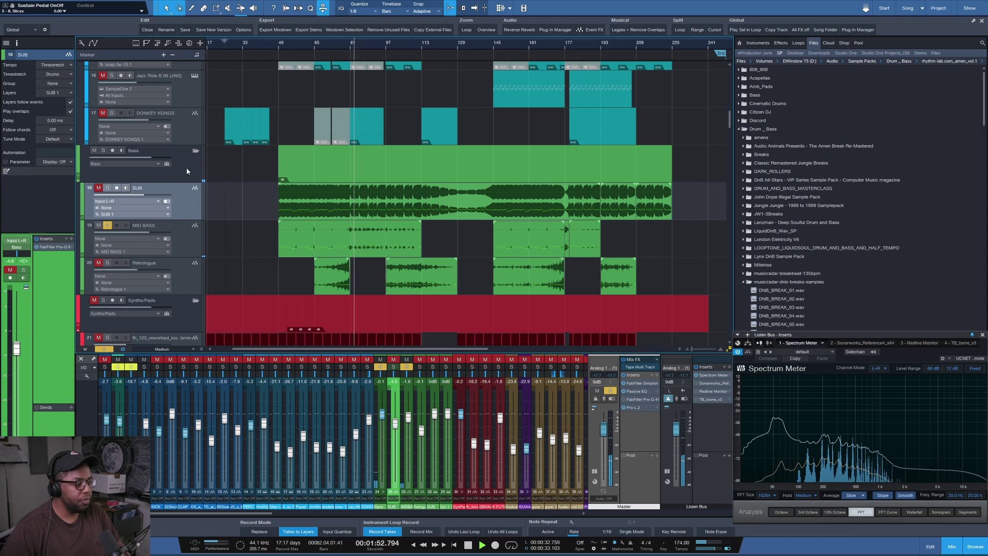
{"action": "left_click", "coordinate": [107, 188]}
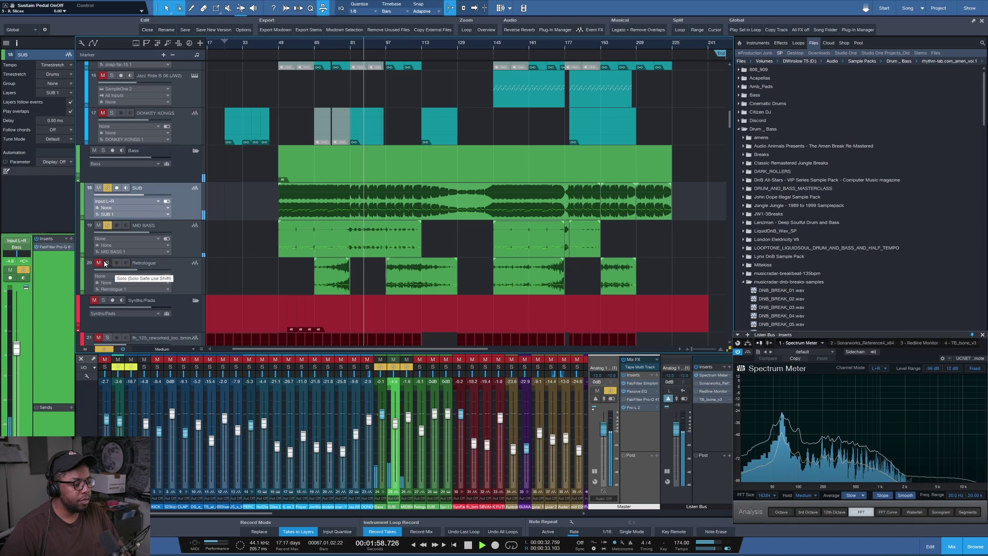
{"action": "key", "text": "space"}
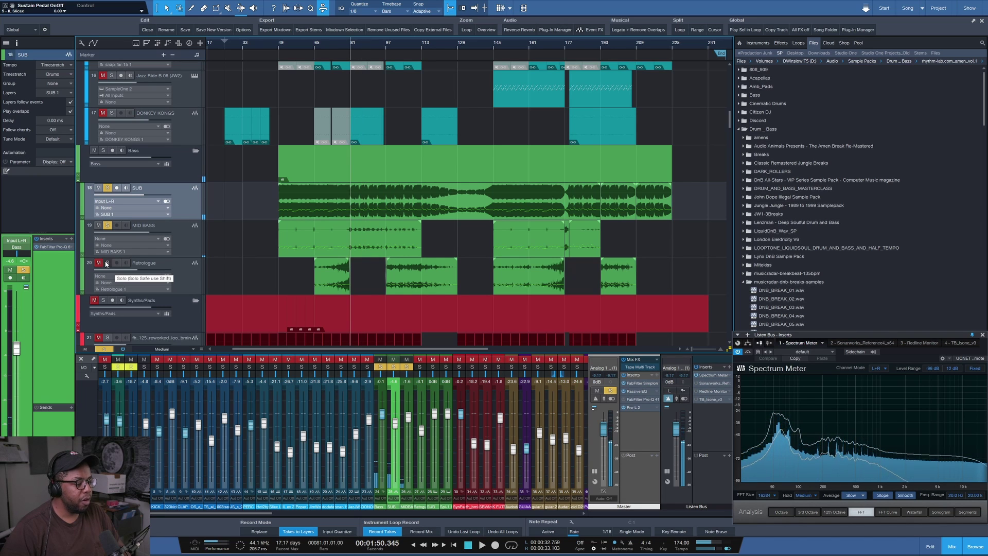
- Solo the Retrologue track on its own and listen to it from bar 76
{"action": "left_click", "coordinate": [107, 263]}
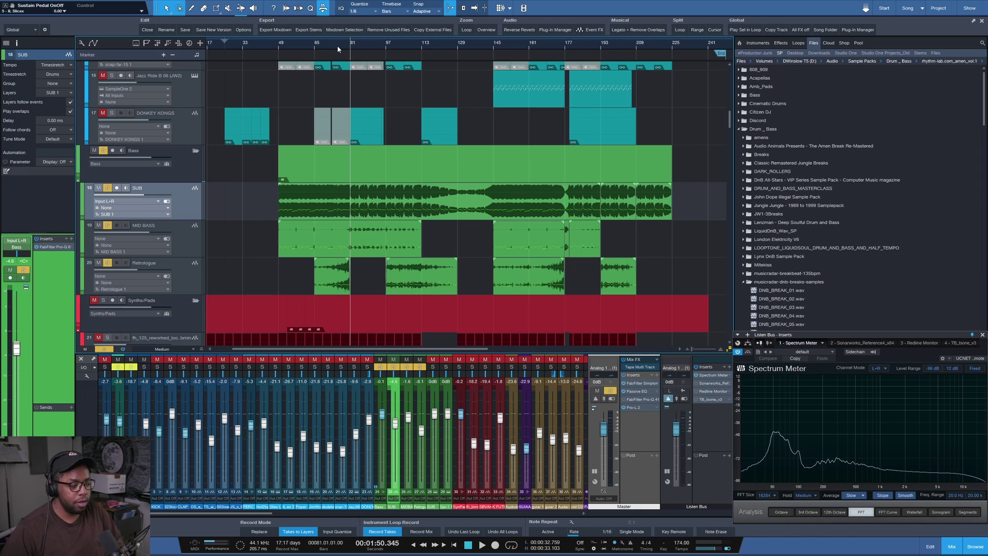
{"action": "left_click_drag", "start_coordinate": [338, 43], "coordinate": [338, 72]}
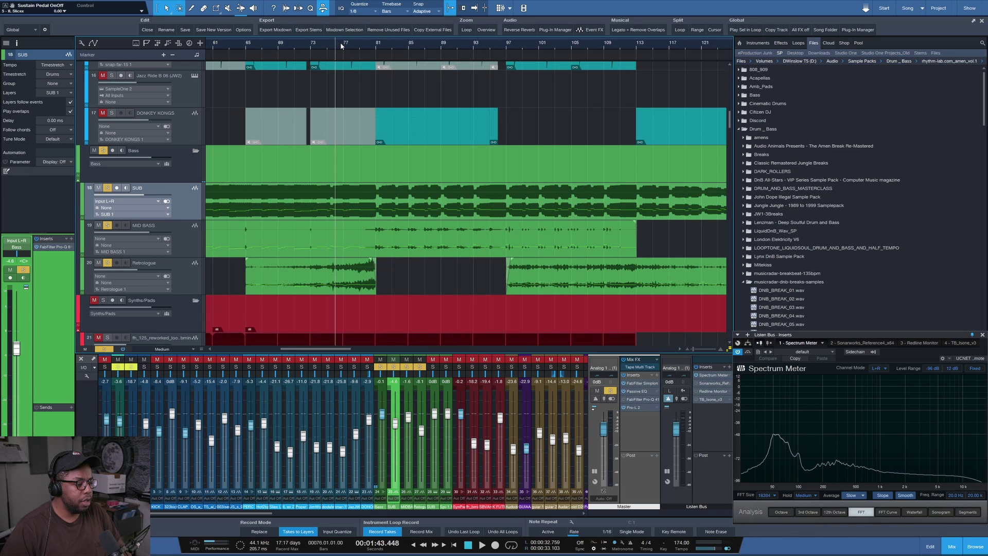
{"action": "key", "text": "space"}
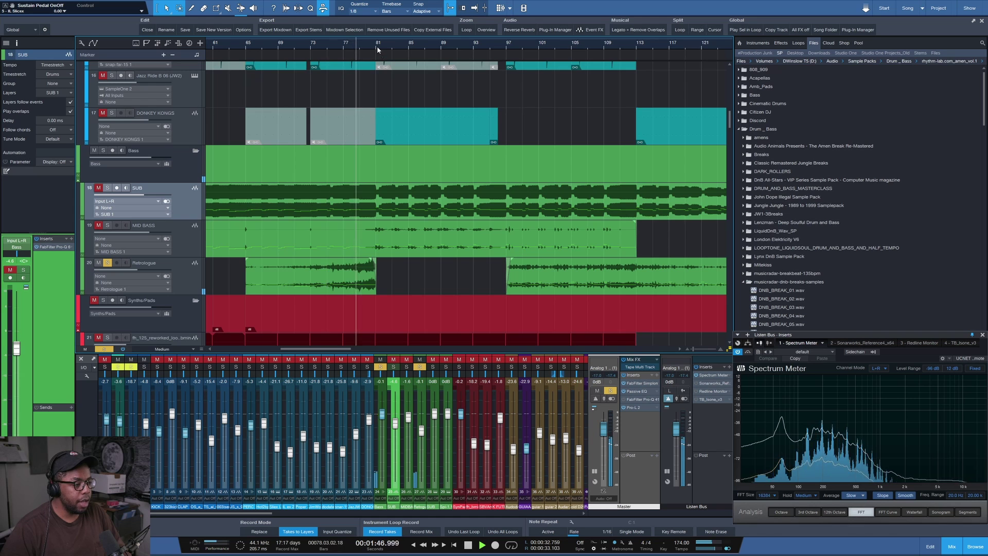
- Put the whole Bass folder in solo and play it from bar 97 with smaller track heights
{"action": "key", "text": "w"}
{"action": "left_click", "coordinate": [104, 151]}
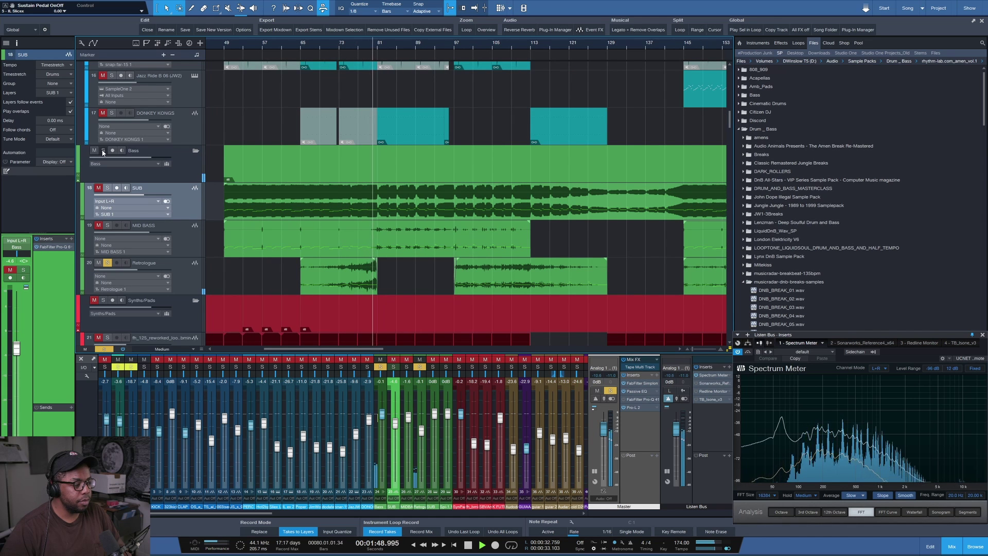
{"action": "left_click", "coordinate": [454, 46]}
{"action": "key", "text": "w"}
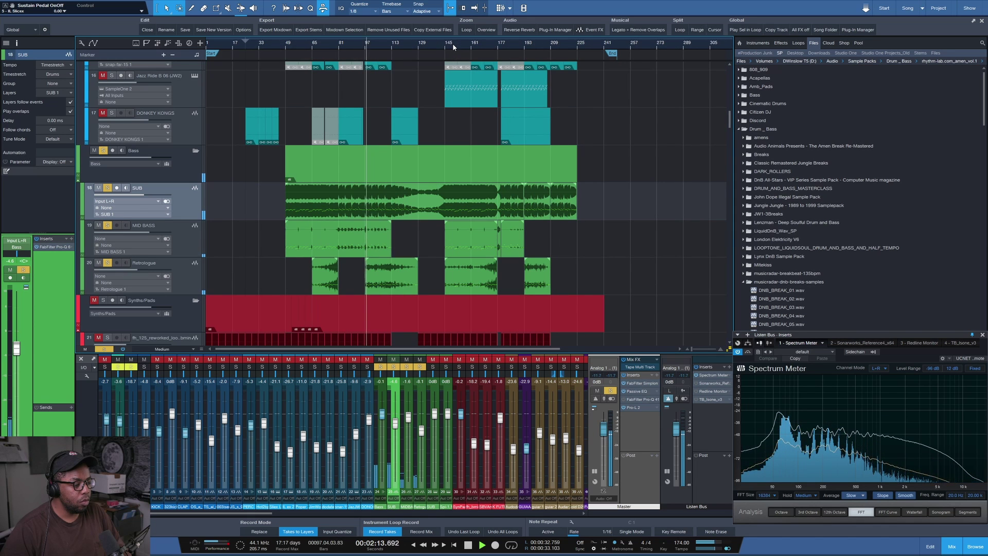
{"action": "key", "text": "e"}
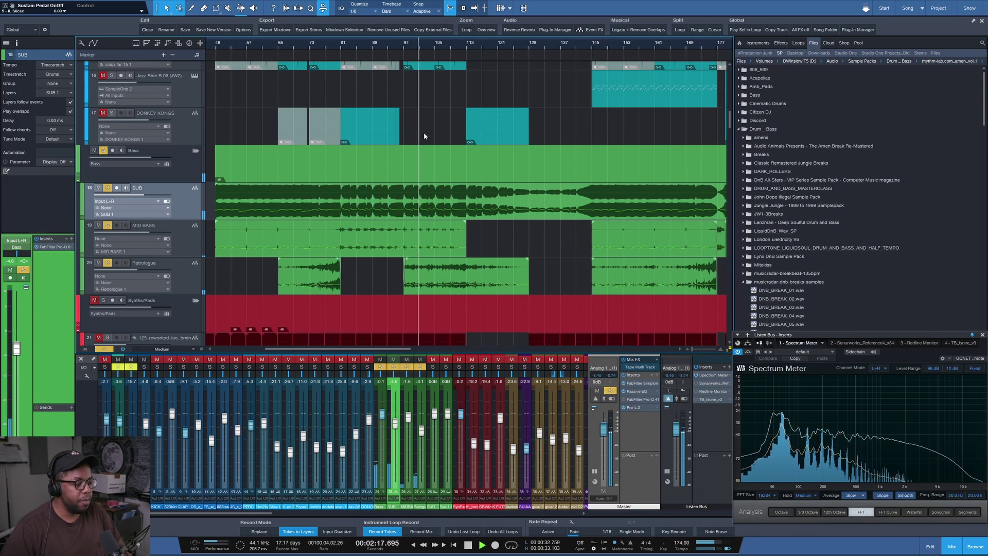
{"action": "key", "text": "shift+w"}
{"action": "key", "text": "shift+w"}
{"action": "key", "text": "shift+w"}
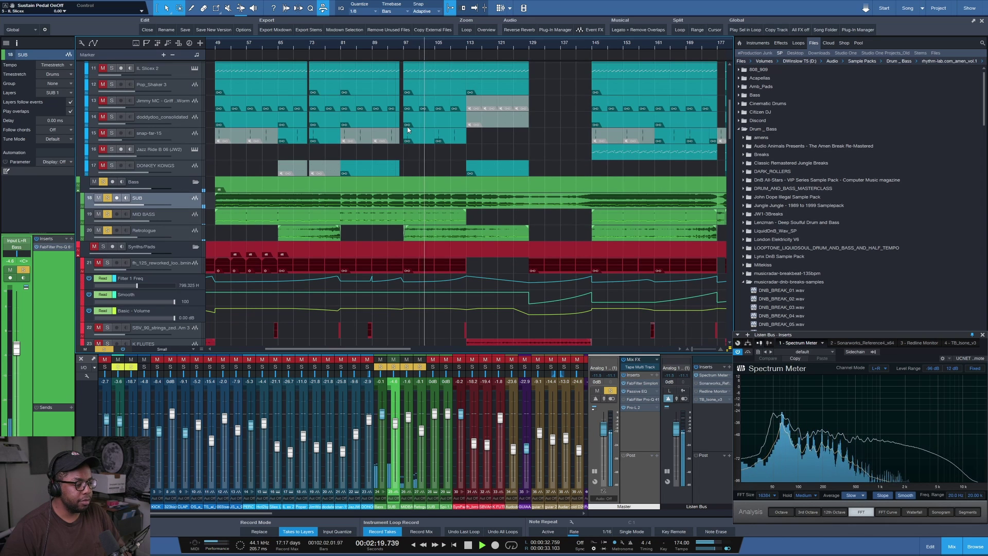
{"action": "key", "text": "space"}
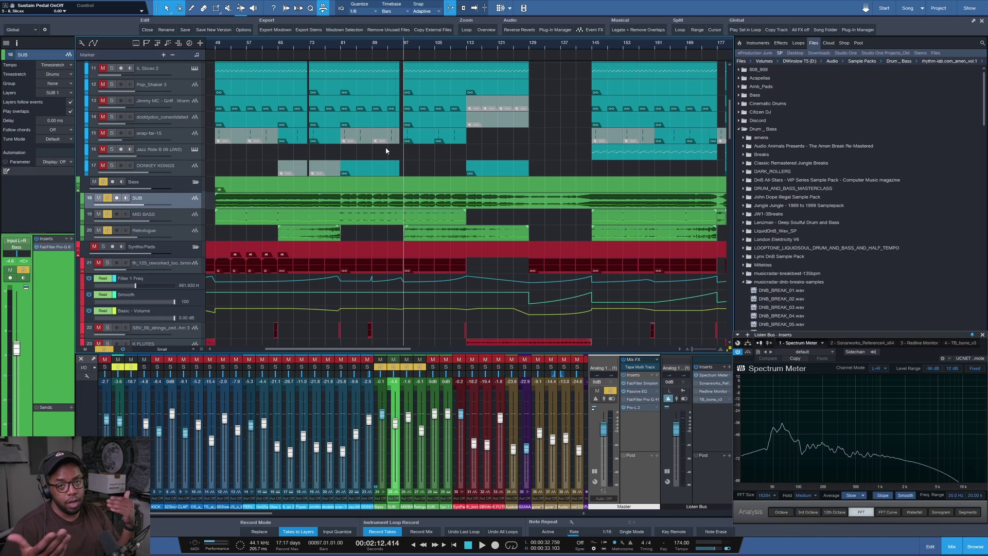
- Add the Drums folder to the soloed Bass folder and play both together from bar 97
{"action": "scroll", "coordinate": [184, 151], "scroll_direction": "down", "scroll_amount": 3}
{"action": "scroll", "coordinate": [246, 137], "scroll_direction": "up", "scroll_amount": 6}
{"action": "scroll", "coordinate": [246, 140], "scroll_direction": "down", "scroll_amount": 3}
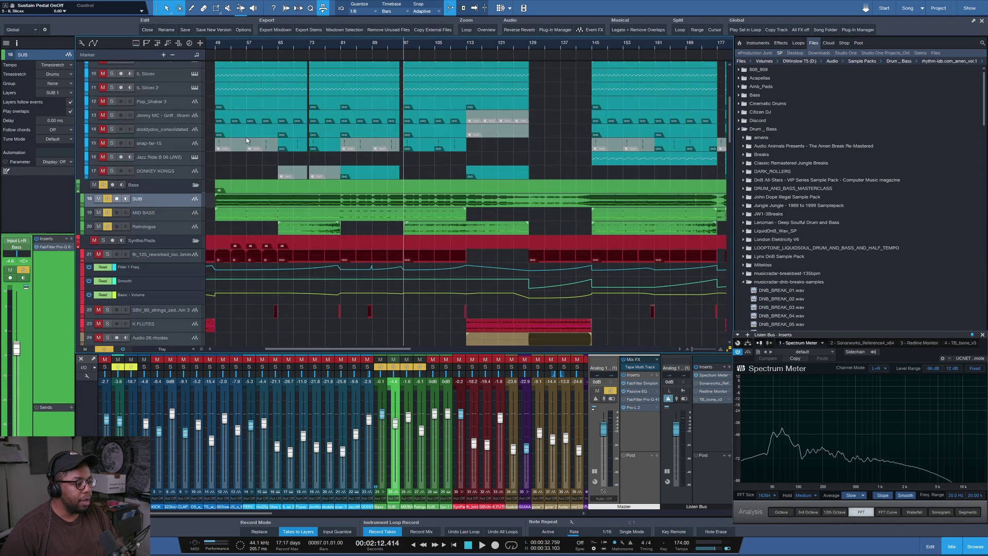
{"action": "scroll", "coordinate": [246, 139], "scroll_direction": "down", "scroll_amount": 2}
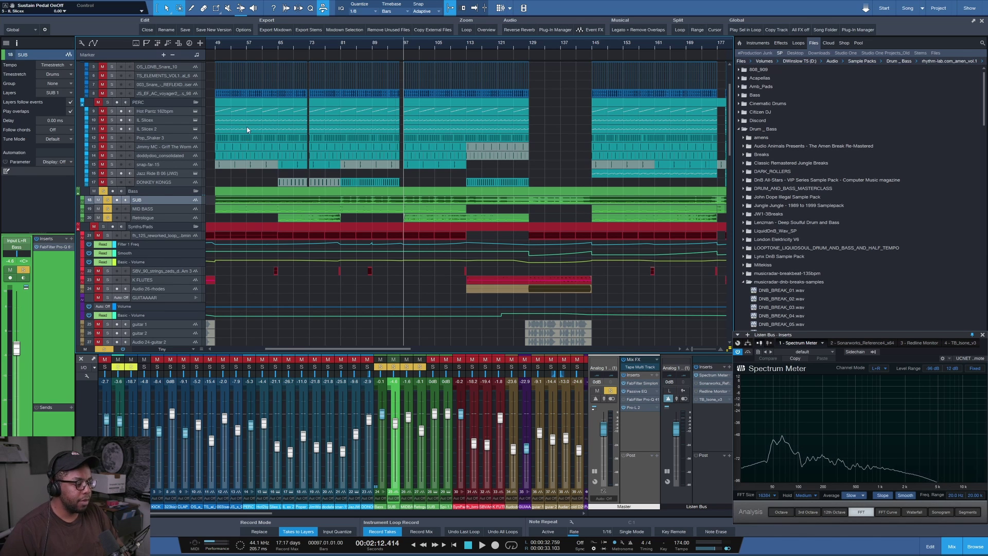
{"action": "scroll", "coordinate": [247, 130], "scroll_direction": "up", "scroll_amount": 3}
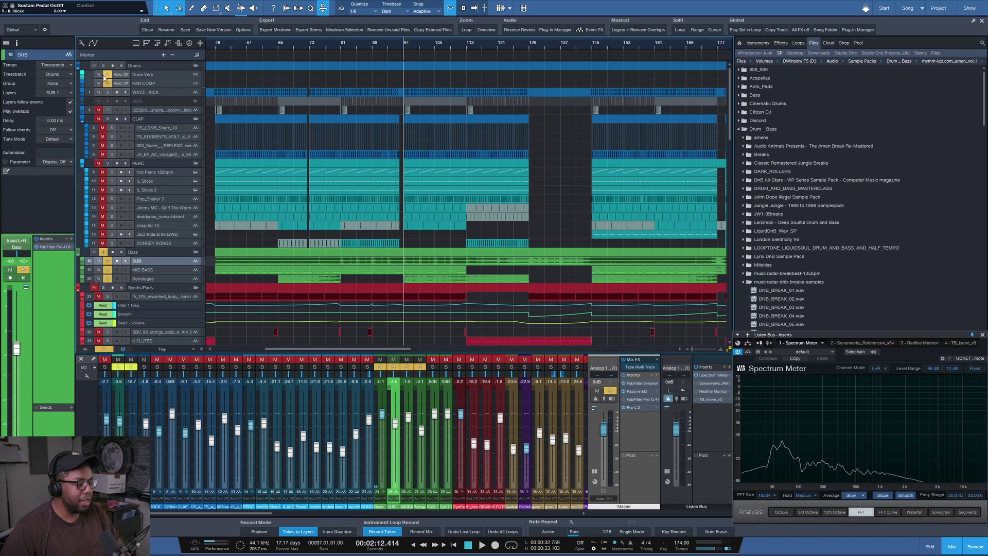
{"action": "left_click", "coordinate": [103, 65]}
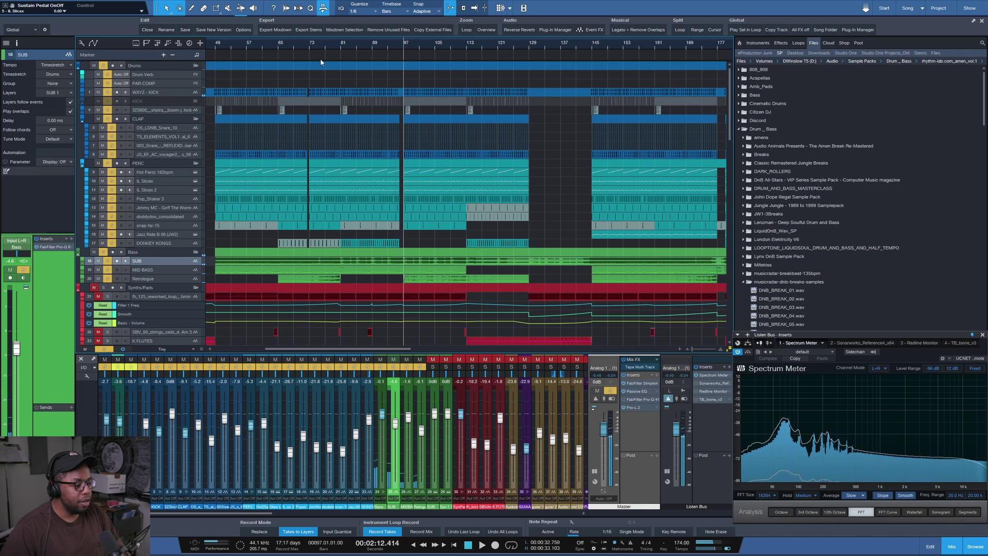
{"action": "key", "text": "space"}
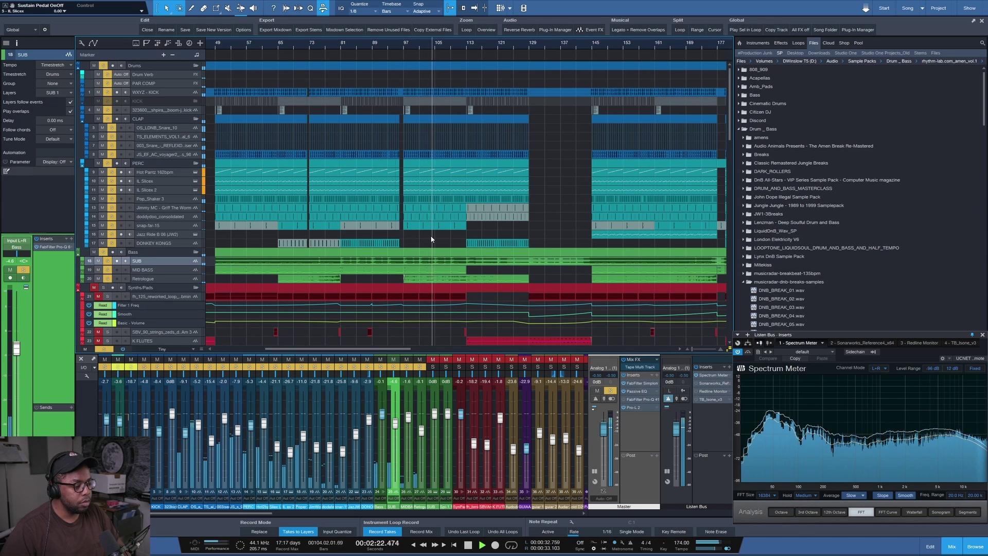
{"action": "key", "text": "space"}
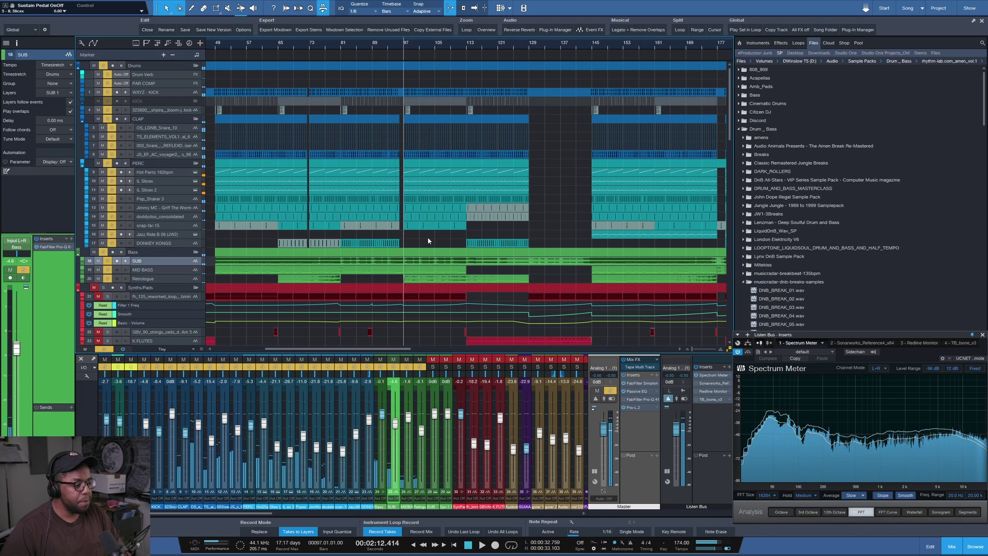
- Reduce the track heights to Overview and solo only the reworked loop track 21 in the Synths/Pads folder
{"action": "scroll", "coordinate": [430, 239], "scroll_direction": "down", "scroll_amount": 2}
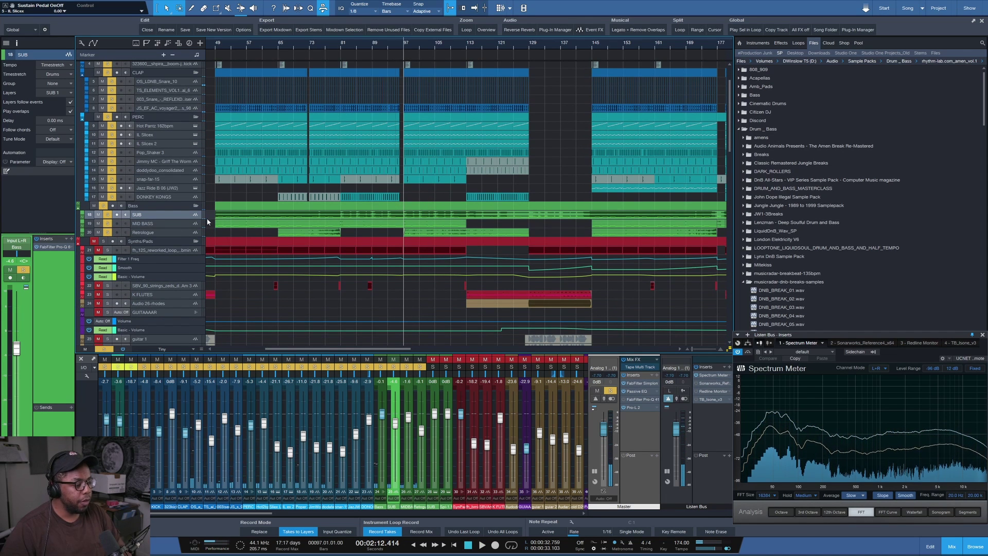
{"action": "scroll", "coordinate": [242, 228], "scroll_direction": "down", "scroll_amount": 1}
{"action": "scroll", "coordinate": [242, 221], "scroll_direction": "up", "scroll_amount": 1}
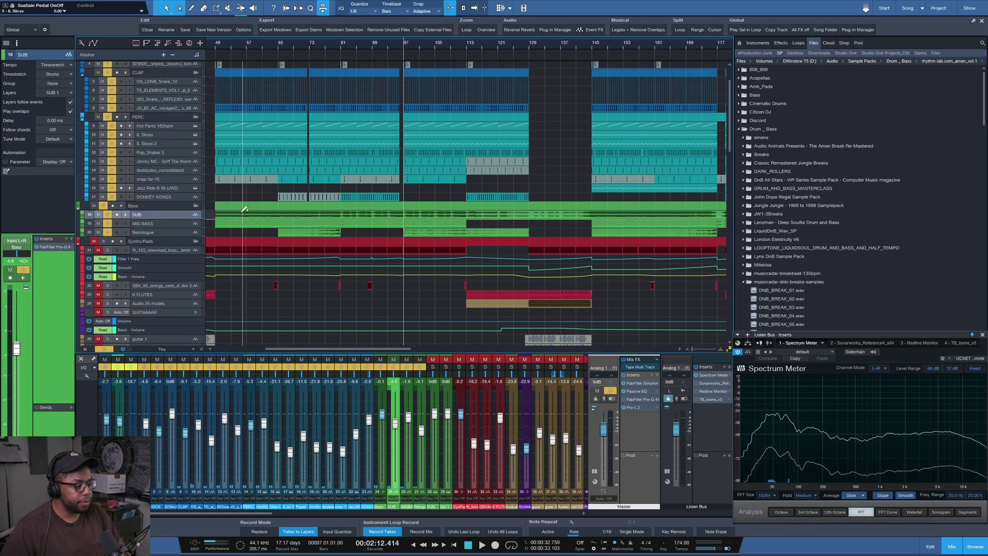
{"action": "key", "text": "shift+w"}
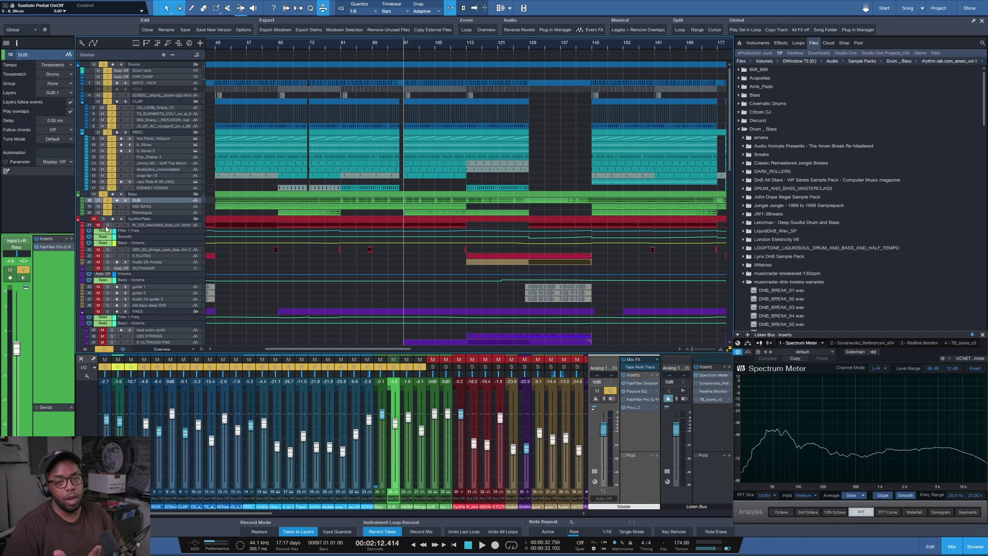
{"action": "scroll", "coordinate": [254, 175], "scroll_direction": "down", "scroll_amount": 3}
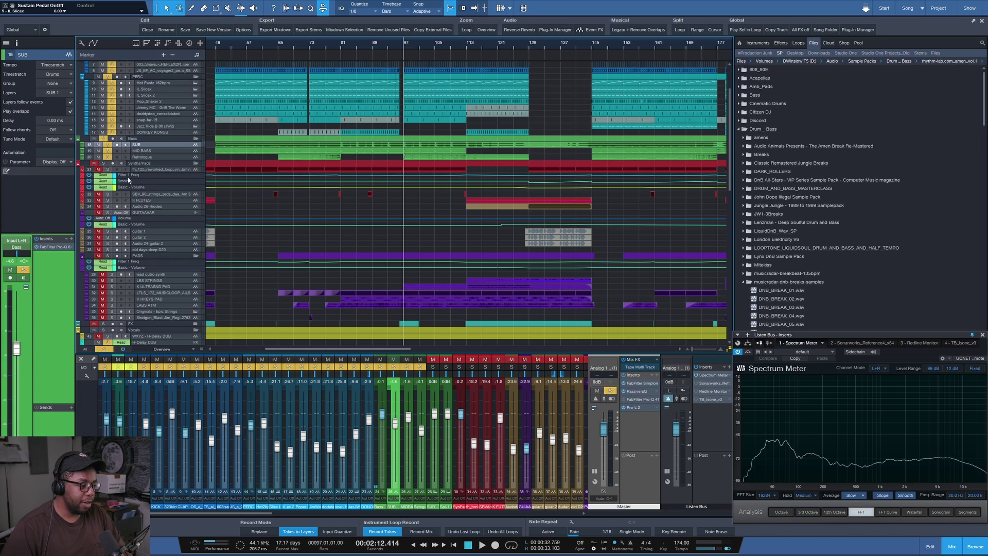
{"action": "left_click", "coordinate": [106, 170]}
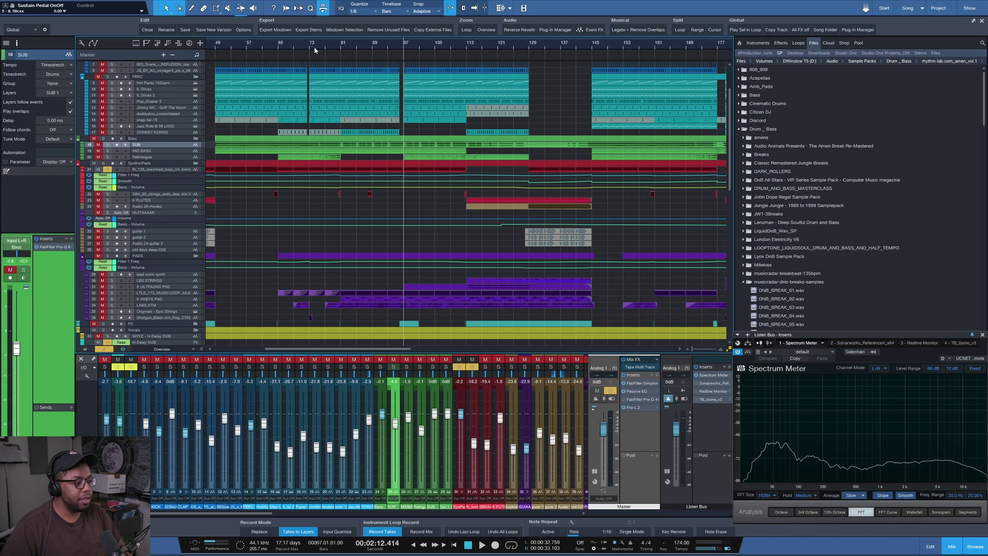
{"action": "scroll", "coordinate": [323, 43], "scroll_direction": "down", "scroll_amount": 3}
{"action": "scroll", "coordinate": [308, 44], "scroll_direction": "up", "scroll_amount": 1}
- Select the reworked loop track 21 and listen to it from bar 49
{"action": "left_click", "coordinate": [266, 47]}
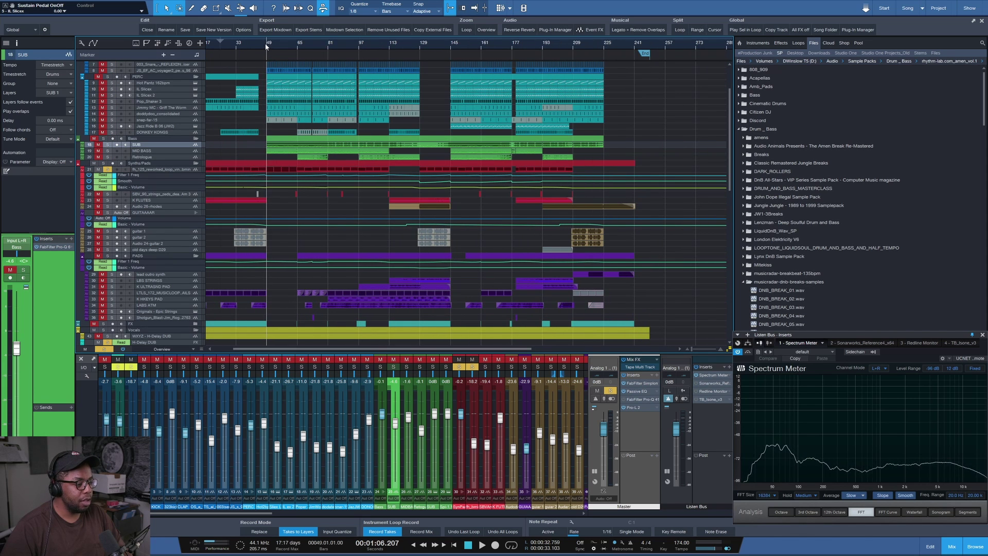
{"action": "left_click", "coordinate": [180, 170]}
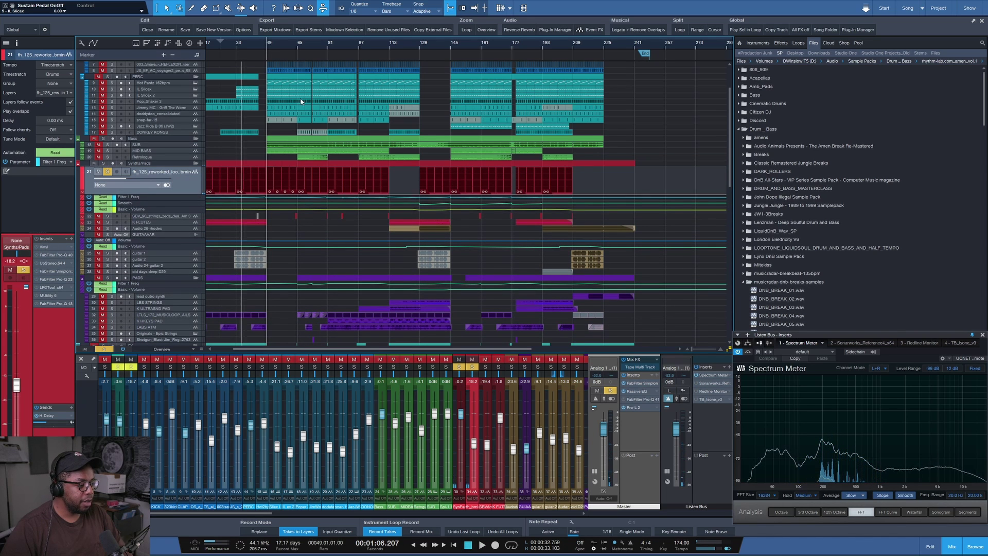
{"action": "key", "text": "space"}
{"action": "scroll", "coordinate": [276, 46], "scroll_direction": "up", "scroll_amount": 6}
{"action": "scroll", "coordinate": [275, 48], "scroll_direction": "down", "scroll_amount": 2}
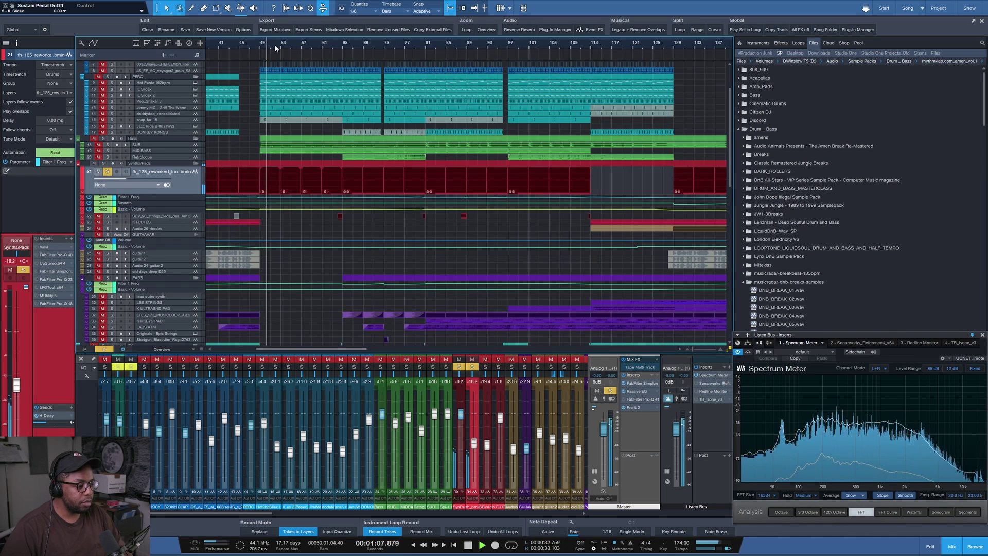
{"action": "scroll", "coordinate": [275, 48], "scroll_direction": "down", "scroll_amount": 3}
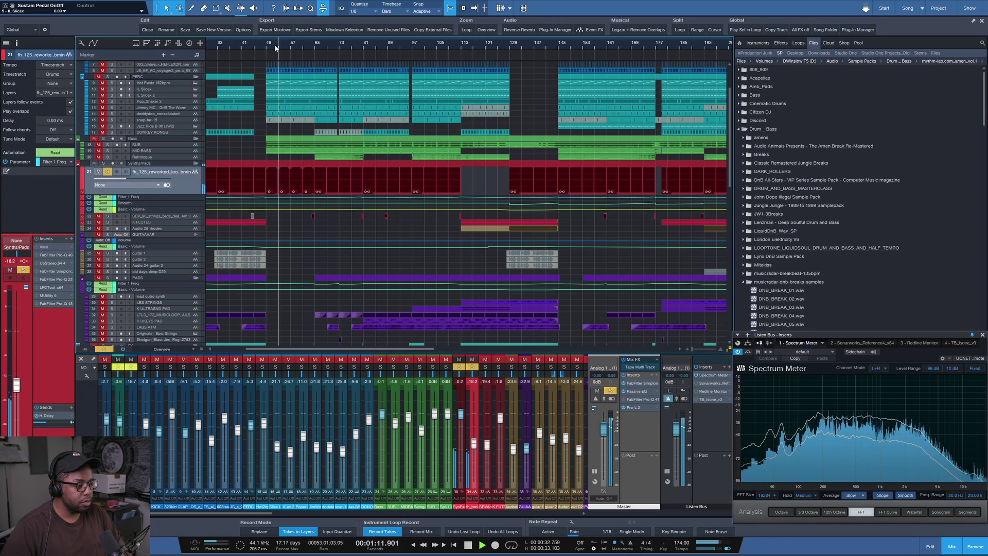
{"action": "scroll", "coordinate": [276, 48], "scroll_direction": "down", "scroll_amount": 4}
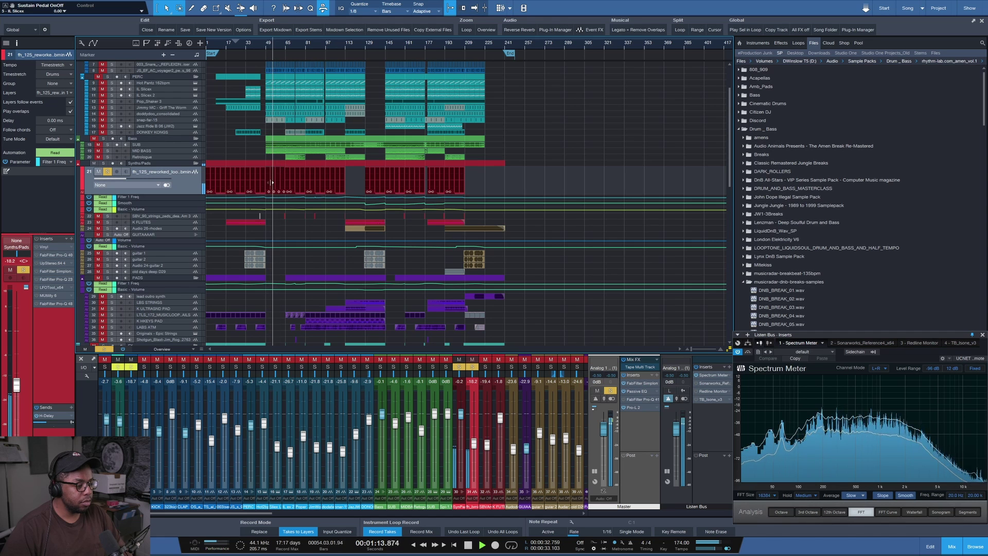
{"action": "key", "text": "space"}
- Try moving the track 21 loop clip at bar 49 into the empty area past the song's end, and undo the move
{"action": "left_click_drag", "start_coordinate": [269, 186], "coordinate": [368, 183]}
{"action": "key", "text": "e"}
{"action": "key", "text": "e"}
{"action": "key", "text": "e"}
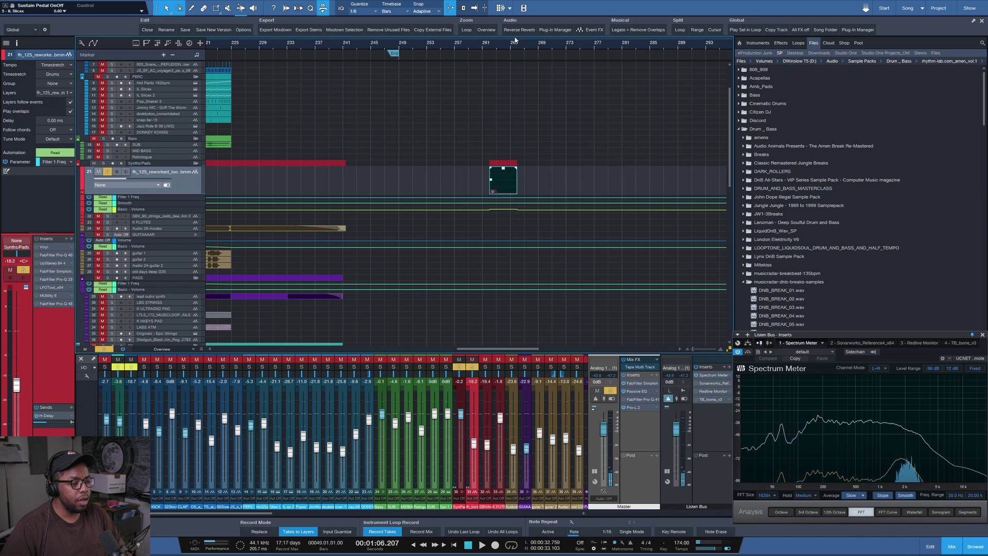
{"action": "key", "text": "z"}
{"action": "key", "text": "ctrl+z"}
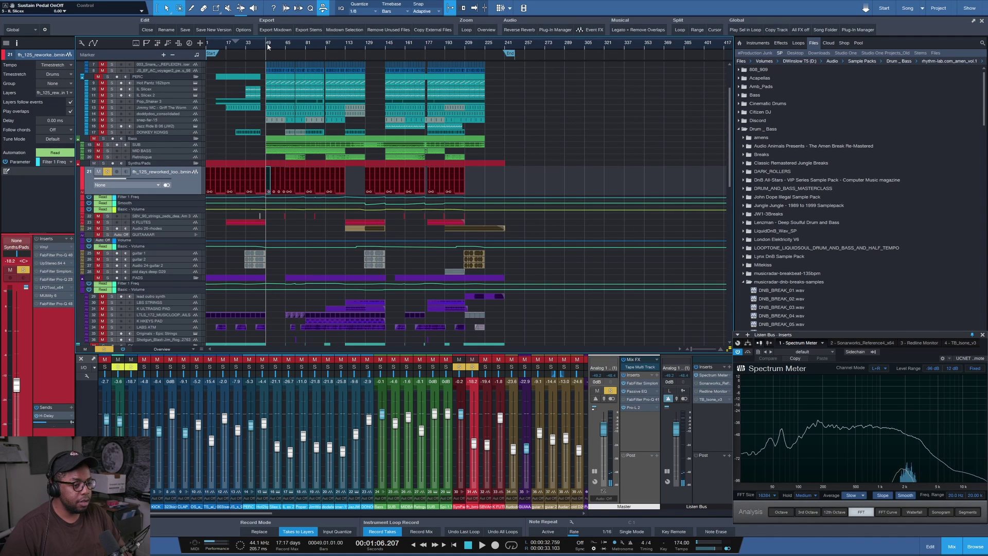
- Locate the track 21 reworked loop clip from bar 49 in the audio pool and audition its source file there
{"action": "scroll", "coordinate": [268, 46], "scroll_direction": "up", "scroll_amount": 4}
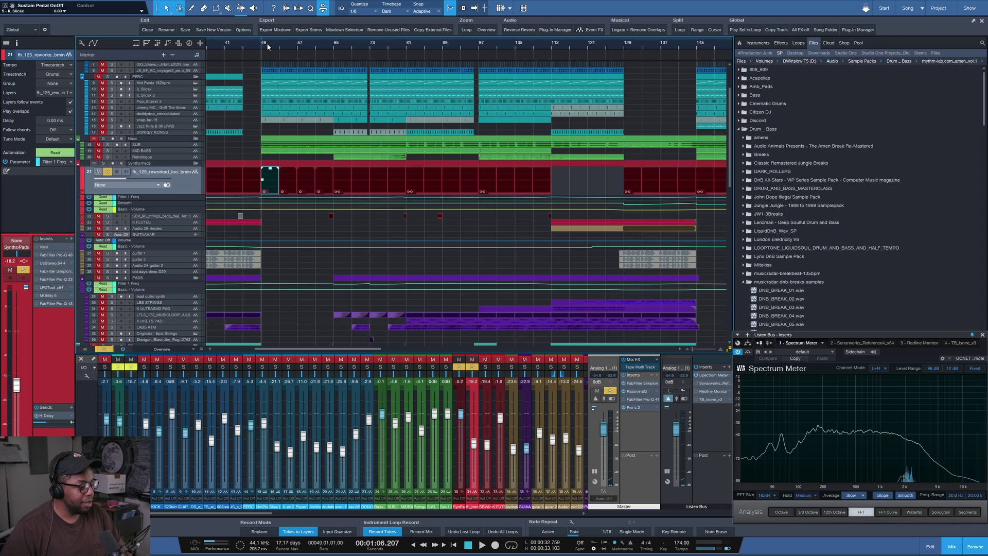
{"action": "scroll", "coordinate": [268, 46], "scroll_direction": "down", "scroll_amount": 3}
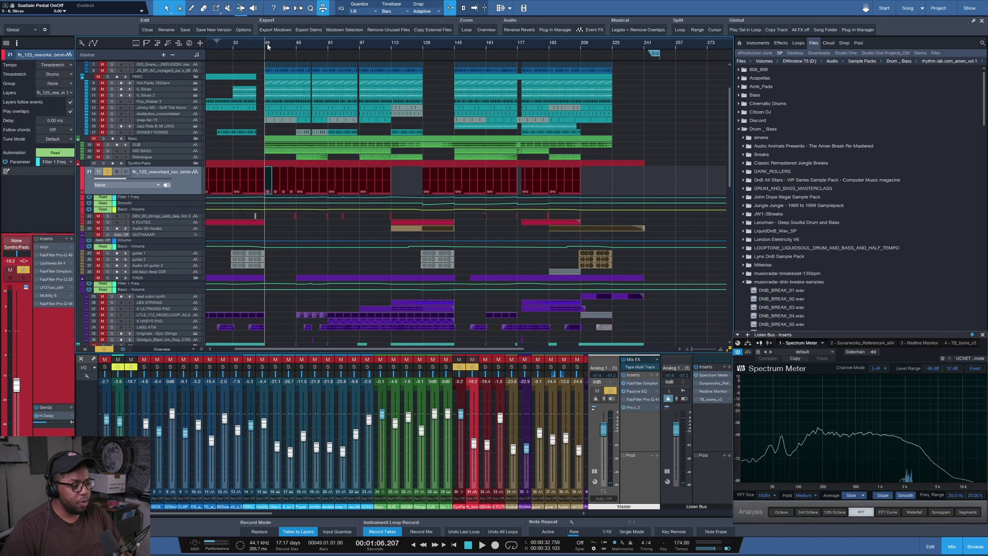
{"action": "left_click", "coordinate": [265, 172]}
{"action": "right_click", "coordinate": [266, 180]}
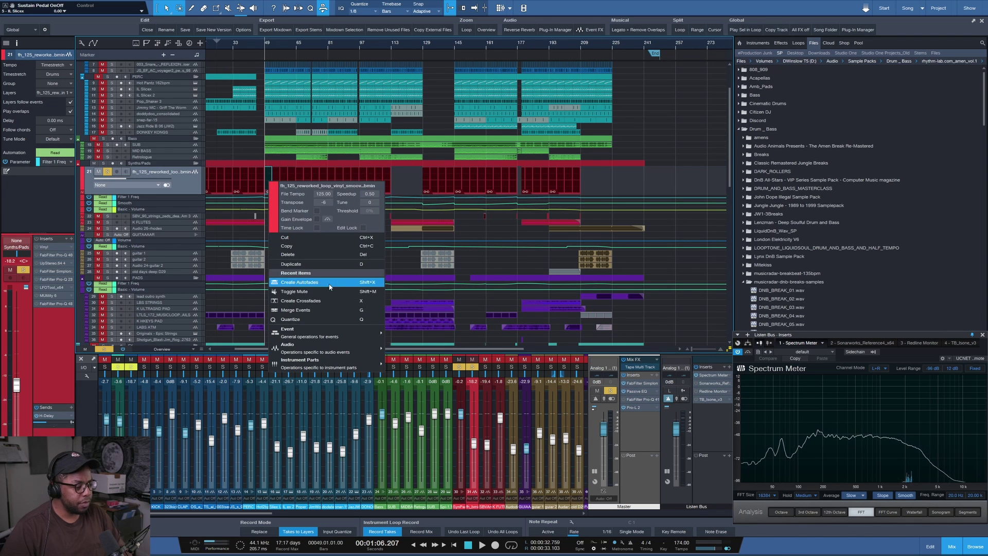
{"action": "mouse_move", "coordinate": [356, 330]}
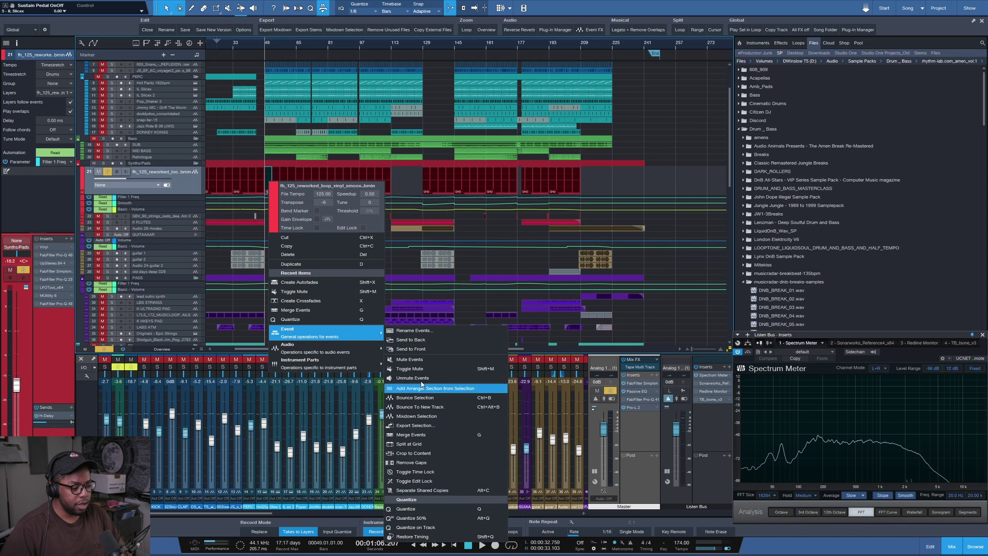
{"action": "mouse_move", "coordinate": [359, 352]}
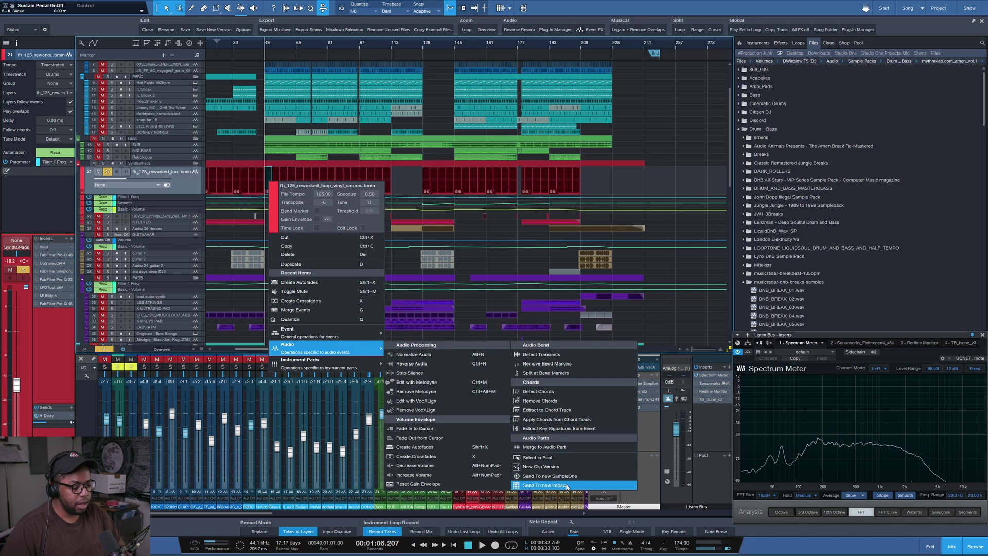
{"action": "left_click", "coordinate": [572, 457]}
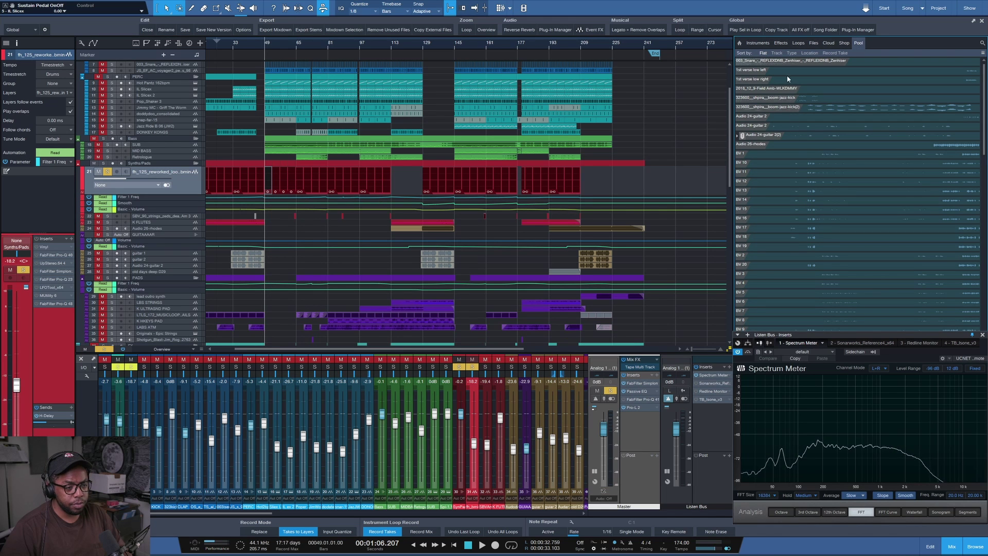
{"action": "scroll", "coordinate": [787, 86], "scroll_direction": "down", "scroll_amount": 3}
{"action": "left_click", "coordinate": [783, 252]}
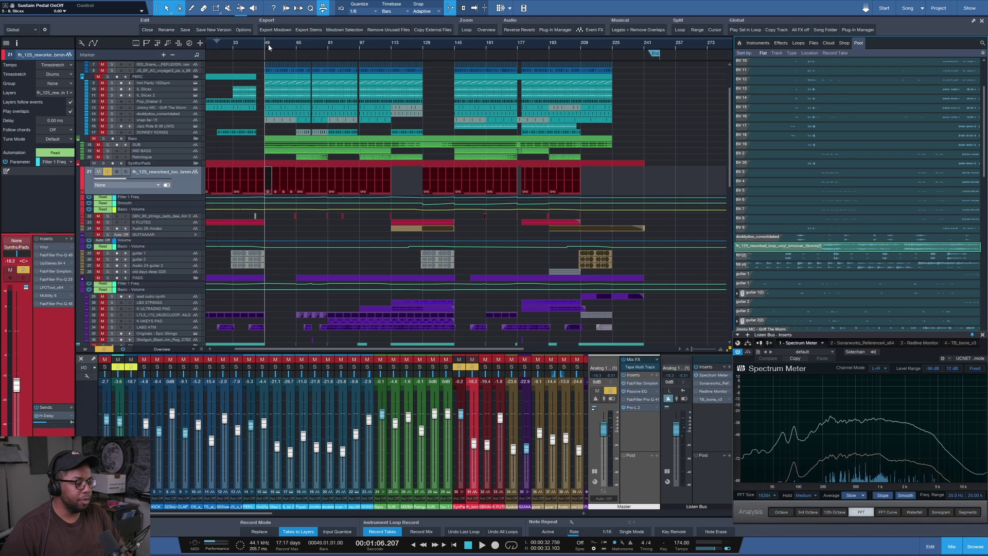
- Set the track heights to Tiny, enlarge the reworked loop track 21, and play it from bar 49
{"action": "scroll", "coordinate": [261, 44], "scroll_direction": "up", "scroll_amount": 5}
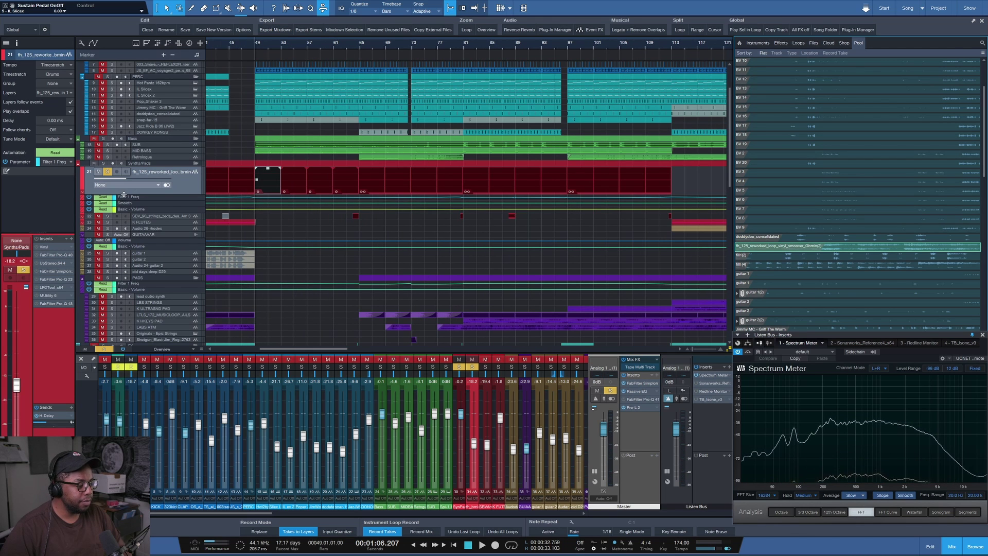
{"action": "scroll", "coordinate": [272, 46], "scroll_direction": "down", "scroll_amount": 3}
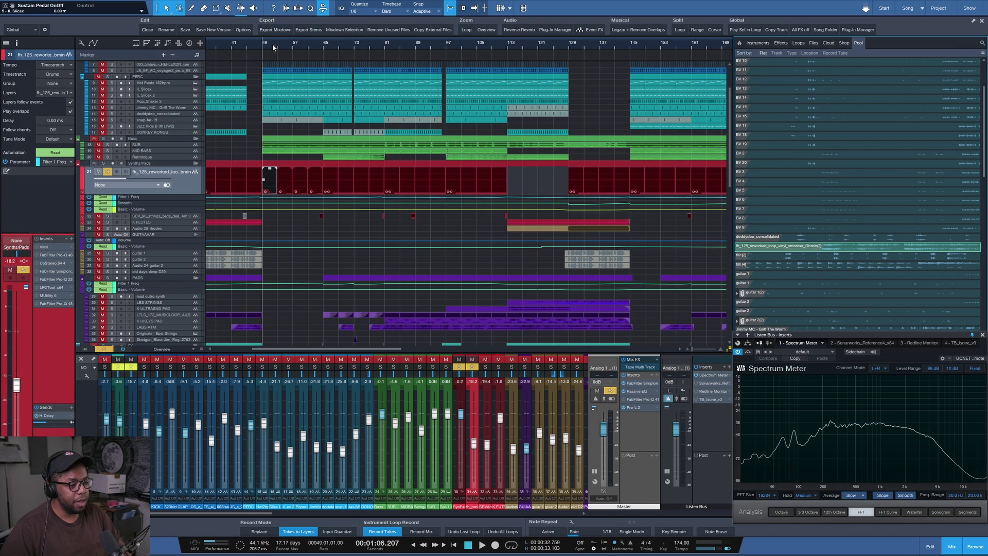
{"action": "scroll", "coordinate": [277, 120], "scroll_direction": "up", "scroll_amount": 3}
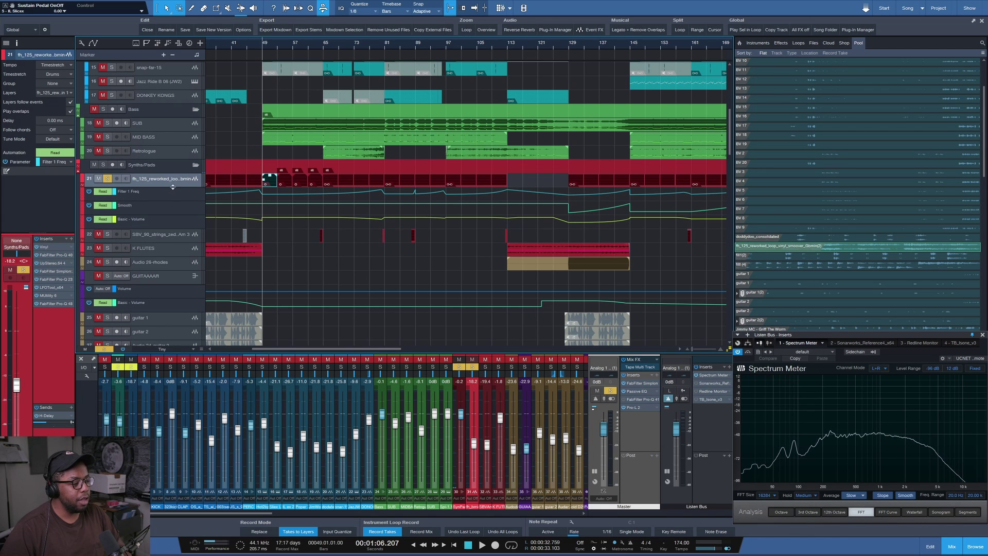
{"action": "left_click_drag", "start_coordinate": [172, 187], "coordinate": [171, 197]}
{"action": "key", "text": "w"}
{"action": "key", "text": "w"}
{"action": "key", "text": "w"}
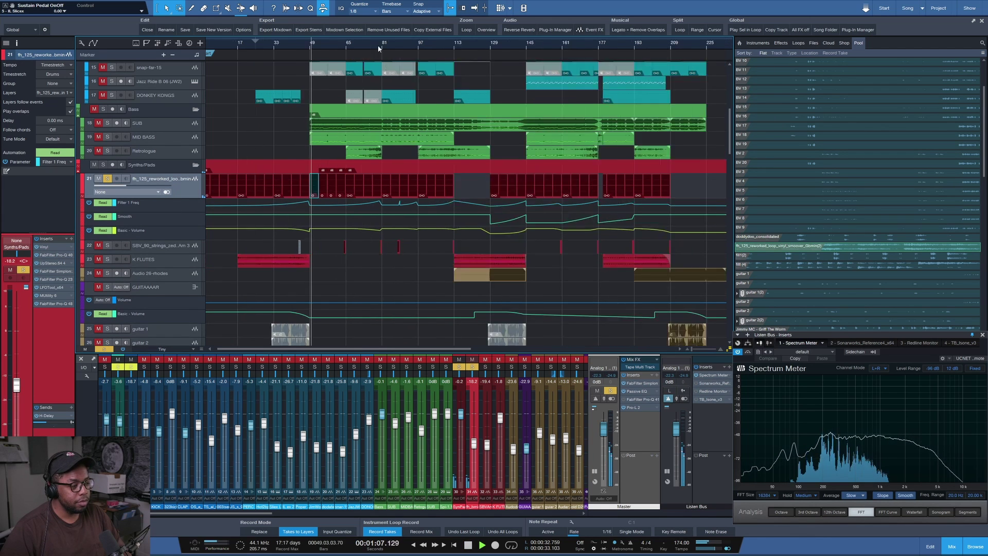
{"action": "key", "text": "e"}
{"action": "key", "text": "e"}
{"action": "key", "text": "e"}
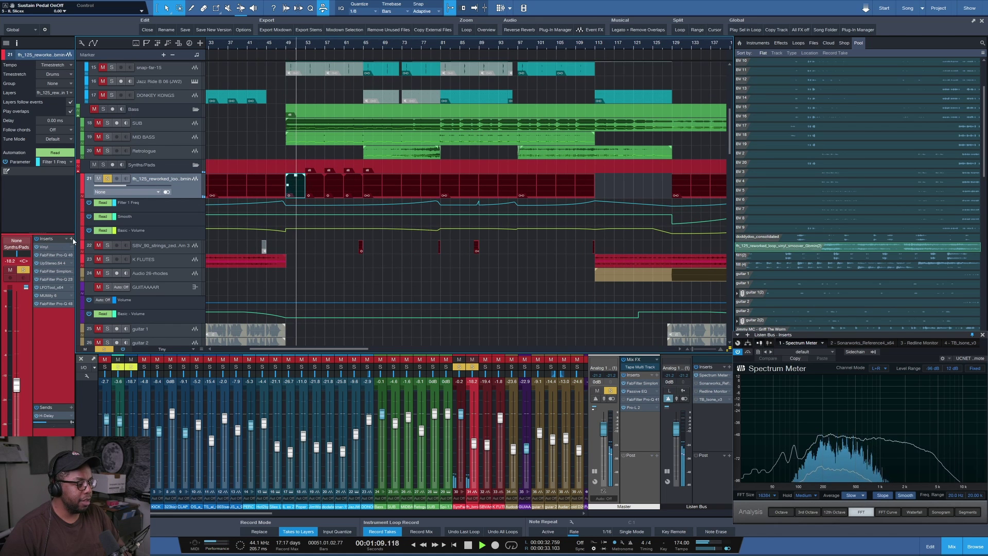
- Add the SBV_90 strings track 22 to the soloed loop track, make it taller, and listen to its clip after bar 87
{"action": "left_click", "coordinate": [427, 45]}
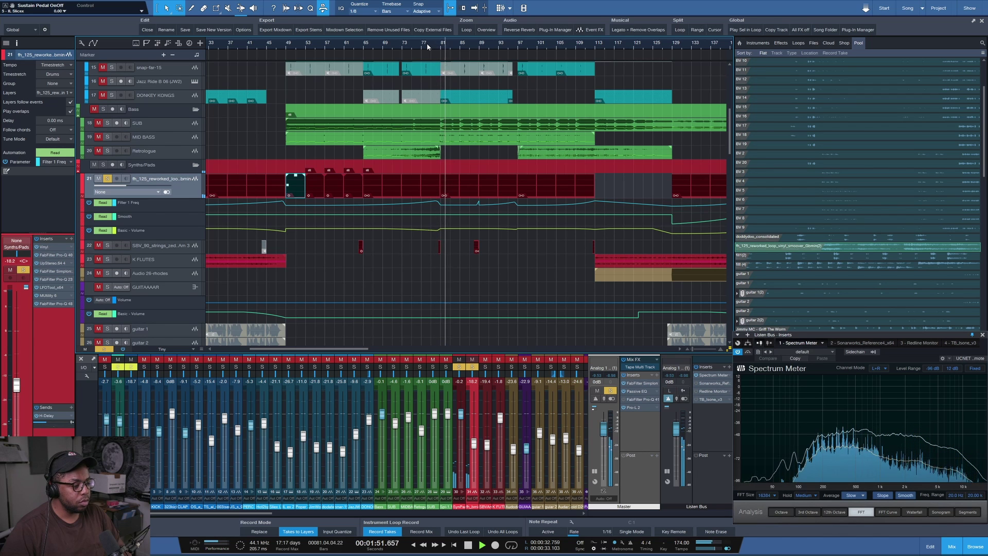
{"action": "left_click", "coordinate": [97, 247]}
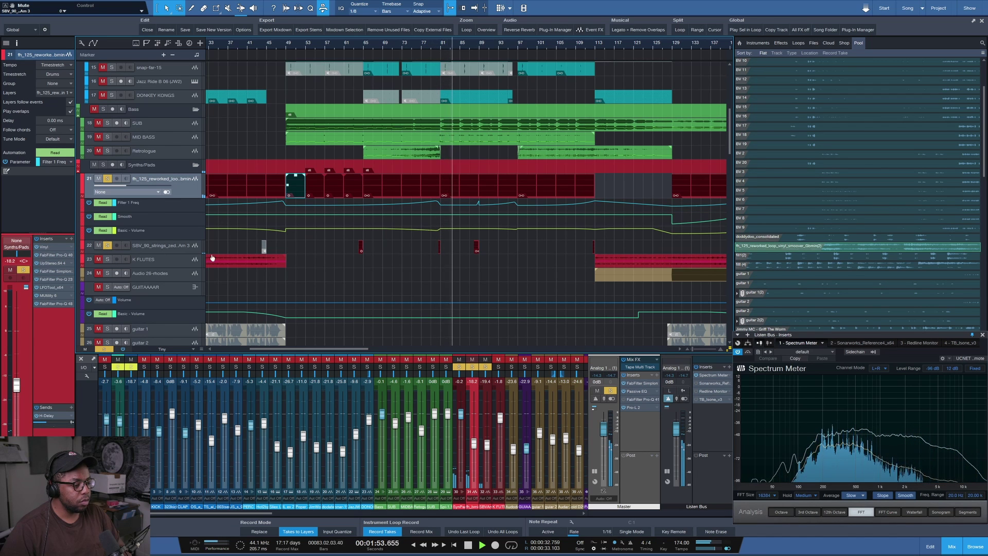
{"action": "left_click_drag", "start_coordinate": [166, 254], "coordinate": [167, 262]}
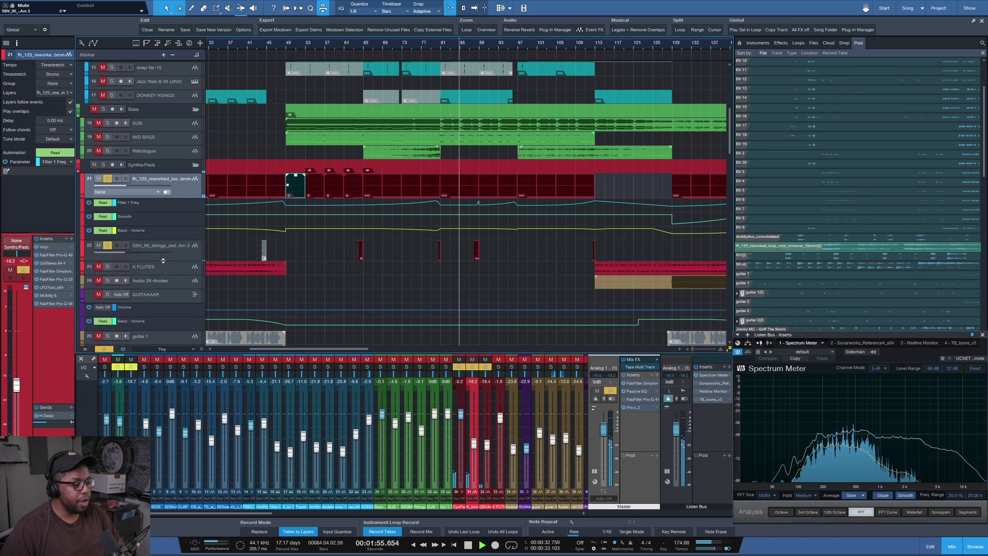
{"action": "scroll", "coordinate": [473, 48], "scroll_direction": "up", "scroll_amount": 4}
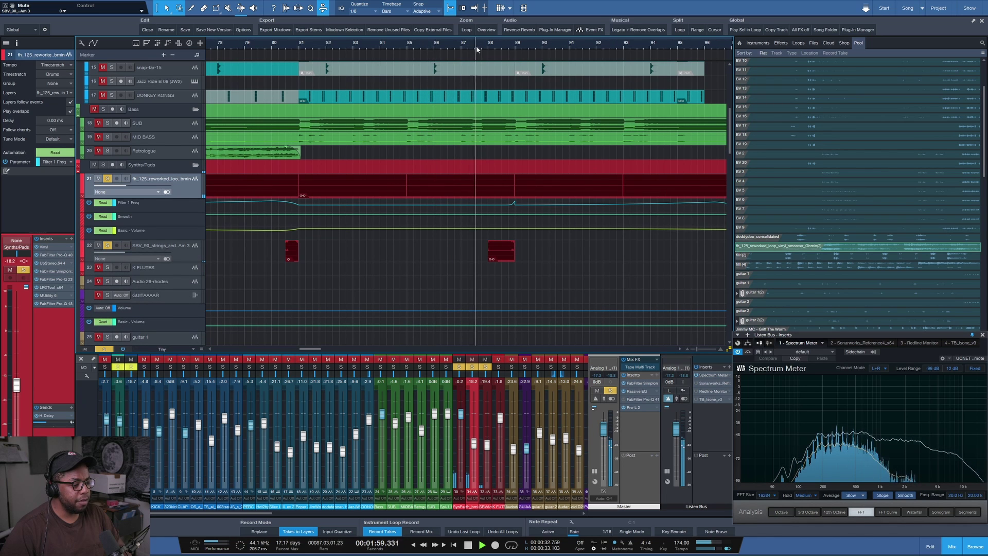
{"action": "scroll", "coordinate": [477, 47], "scroll_direction": "down", "scroll_amount": 3}
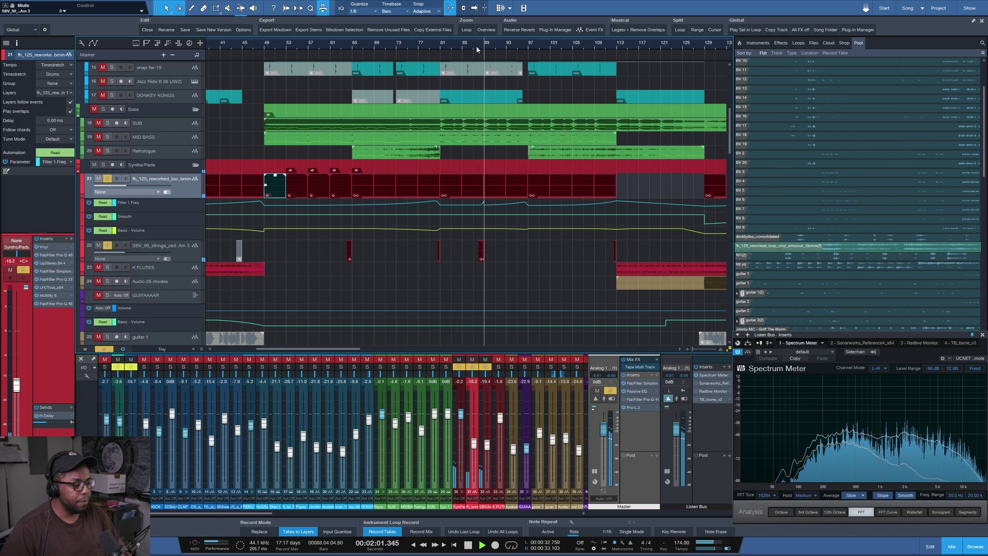
{"action": "scroll", "coordinate": [477, 46], "scroll_direction": "down", "scroll_amount": 2}
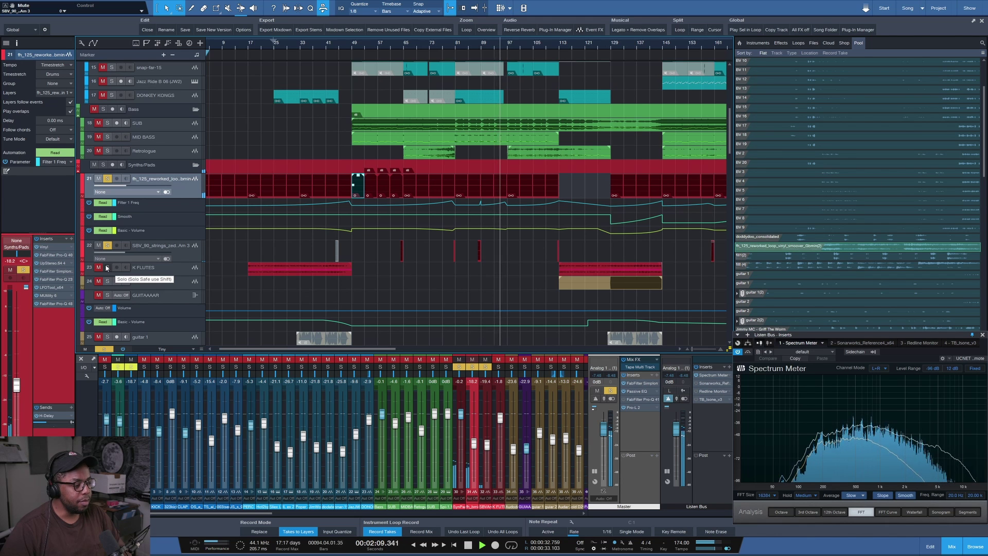
{"action": "key", "text": "space"}
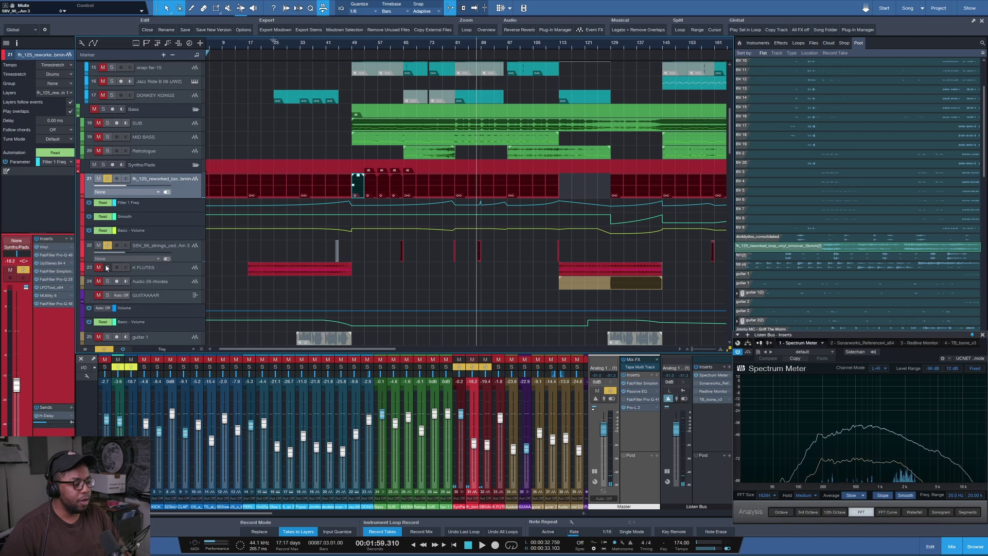
- Solo only the K FLUTES track 23, play it from bar 35, and enlarge the track to show its waveform
{"action": "scroll", "coordinate": [107, 267], "scroll_direction": "down", "scroll_amount": 1}
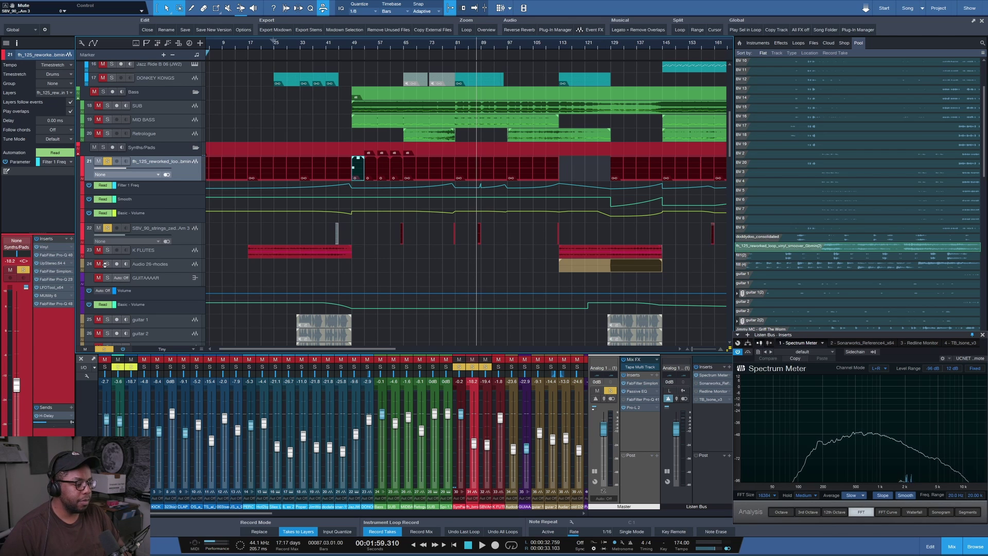
{"action": "left_click", "coordinate": [307, 45]}
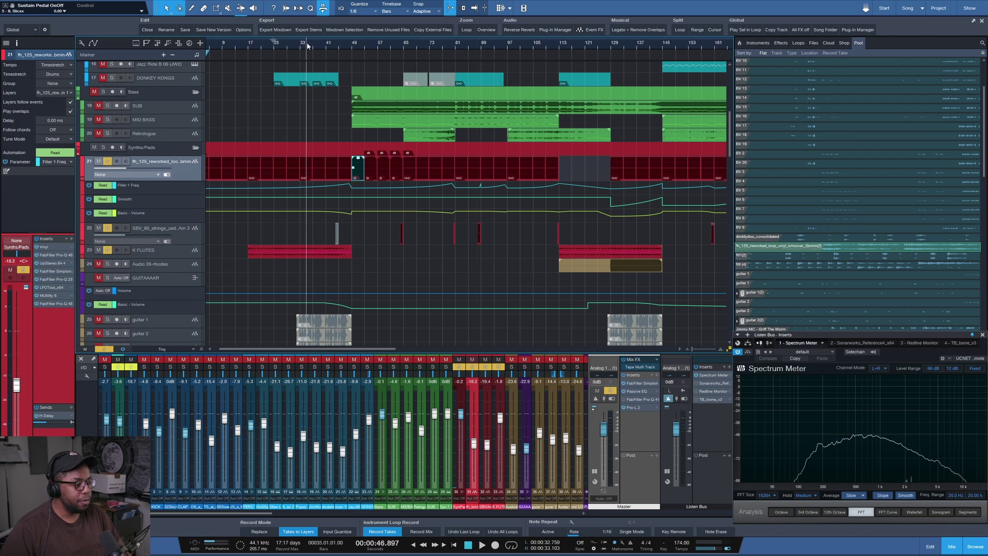
{"action": "left_click", "coordinate": [108, 250], "text": "ctrl"}
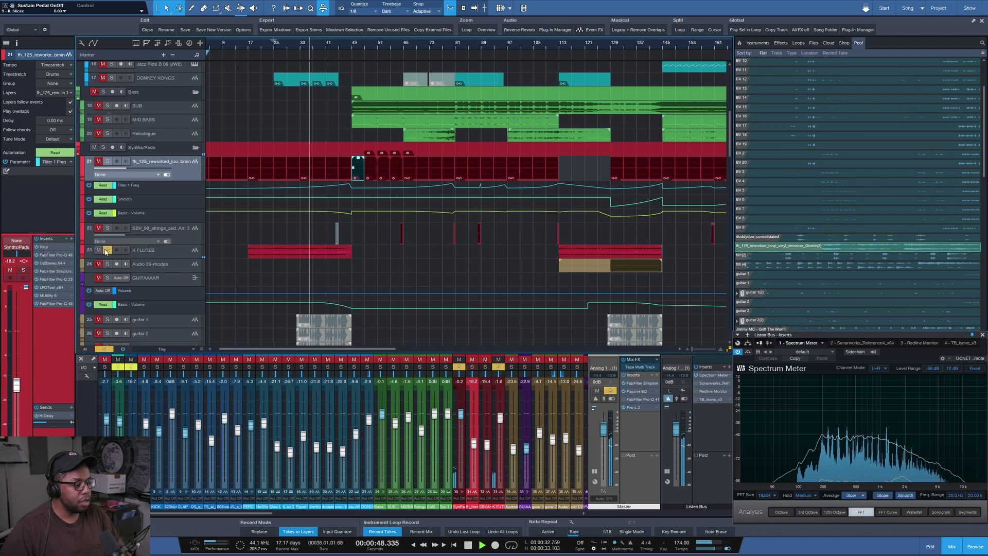
{"action": "left_click", "coordinate": [161, 254]}
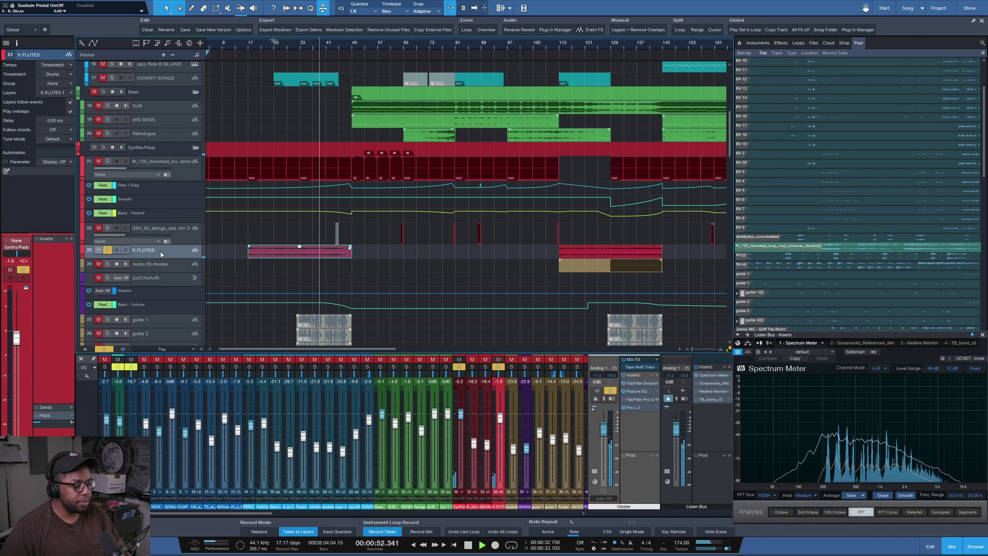
{"action": "left_click_drag", "start_coordinate": [165, 259], "coordinate": [165, 286]}
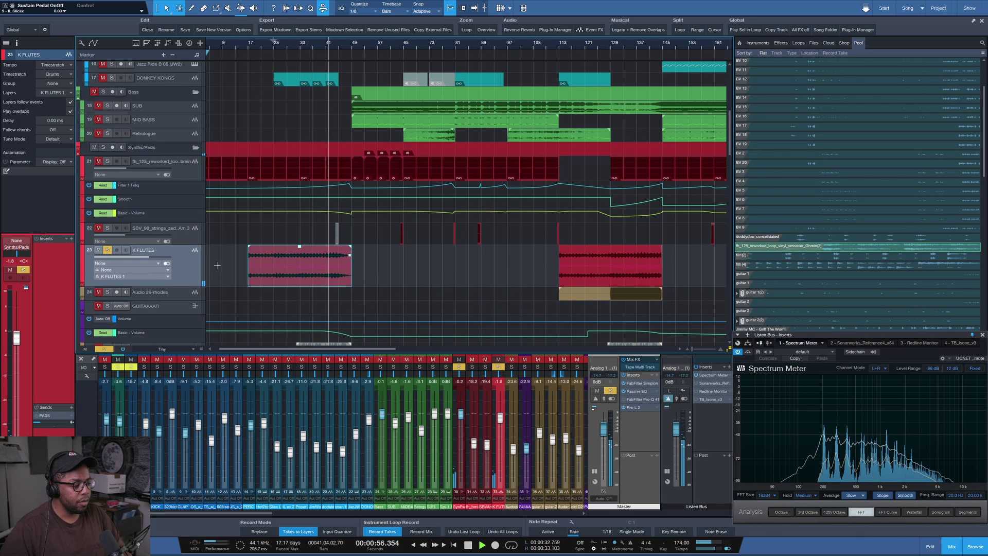
{"action": "scroll", "coordinate": [183, 215], "scroll_direction": "down", "scroll_amount": 4}
{"action": "key", "text": "space"}
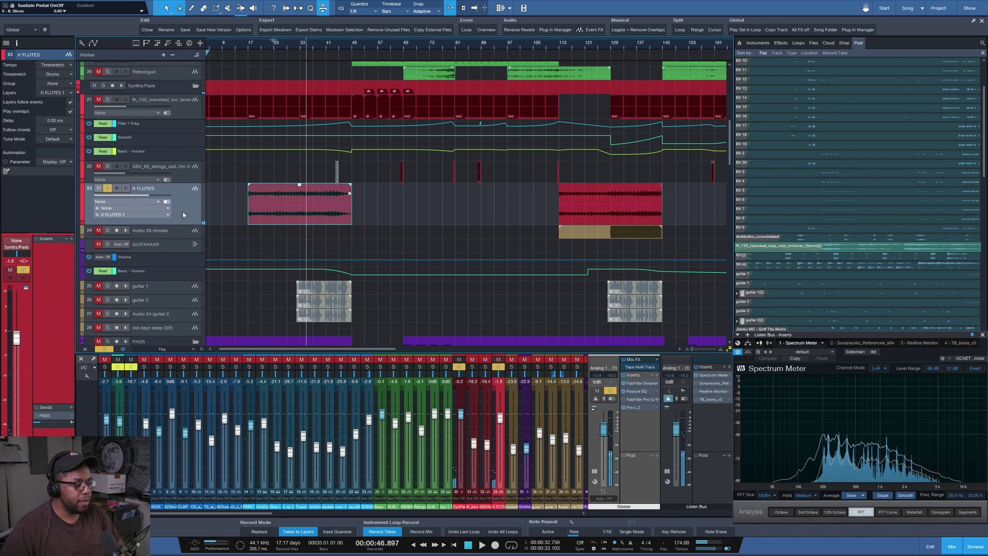
- Solo the GUITAAAAR bus together with the Audio 26-rhodes track and listen to them from bar 136
{"action": "left_click", "coordinate": [107, 245]}
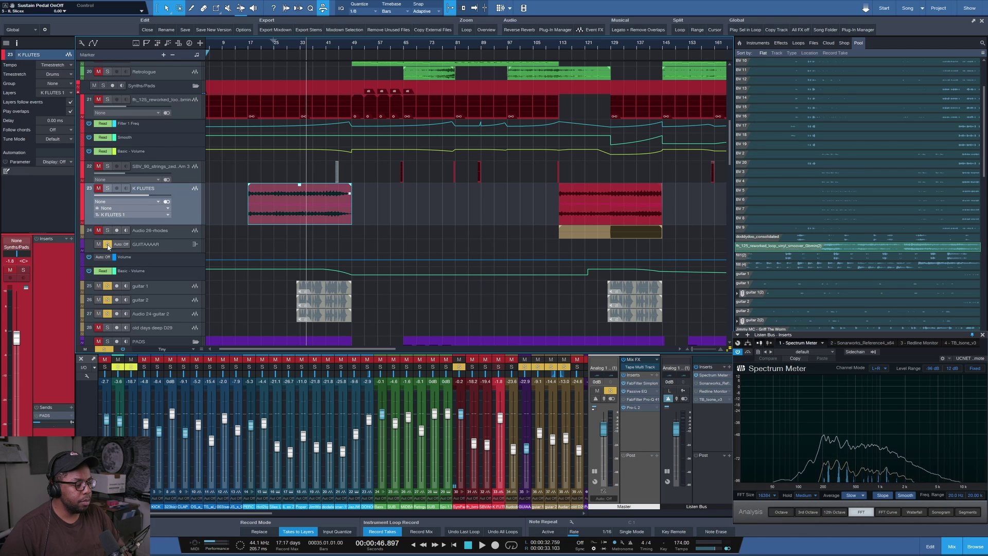
{"action": "scroll", "coordinate": [370, 46], "scroll_direction": "down", "scroll_amount": 3}
{"action": "key", "text": "space"}
{"action": "left_click", "coordinate": [372, 45]}
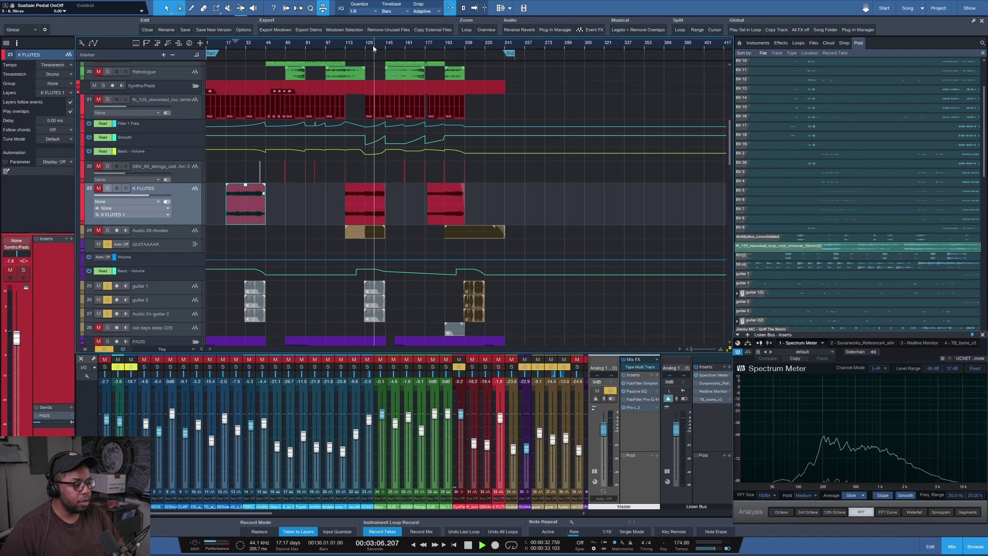
{"action": "scroll", "coordinate": [373, 46], "scroll_direction": "up", "scroll_amount": 2}
{"action": "left_click", "coordinate": [373, 47]}
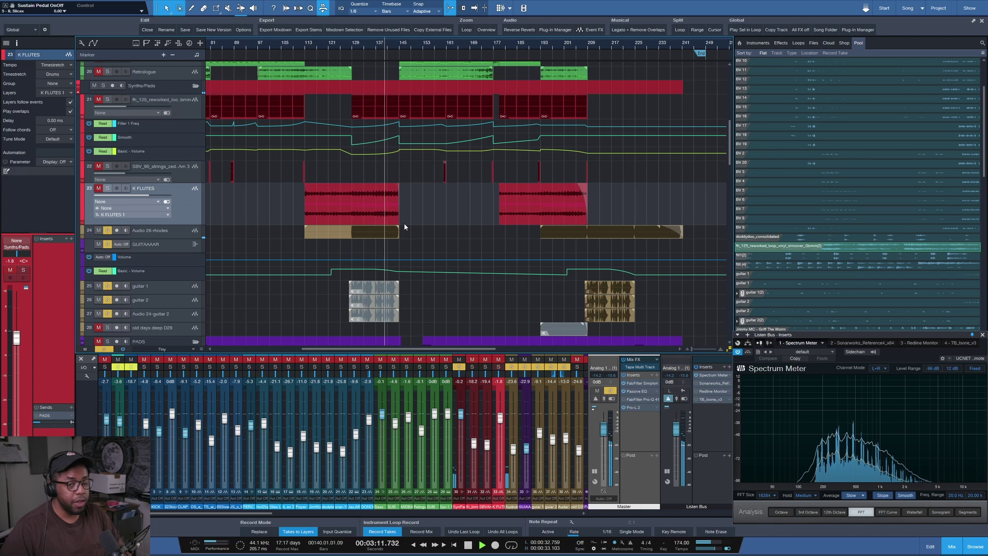
{"action": "key", "text": "space"}
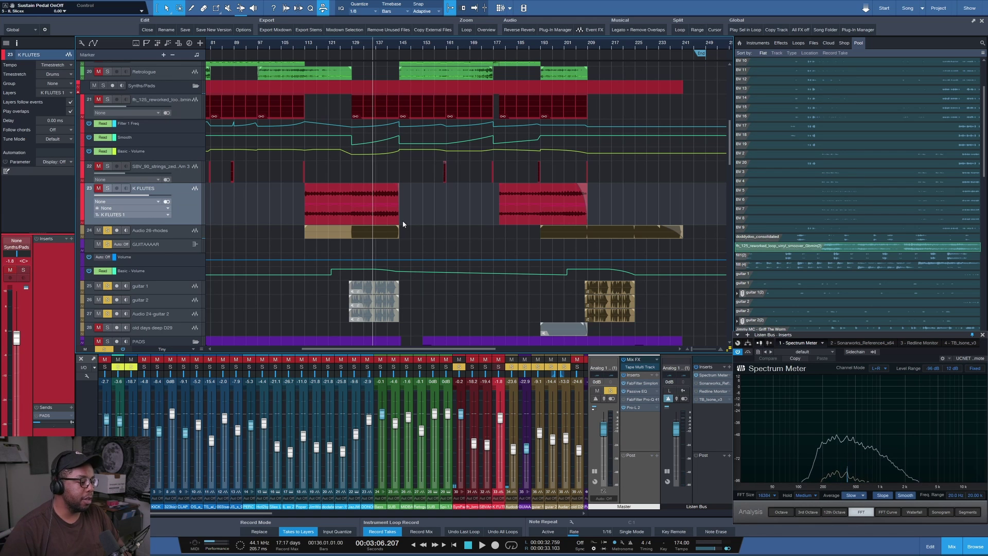
{"action": "scroll", "coordinate": [269, 223], "scroll_direction": "down", "scroll_amount": 1}
{"action": "scroll", "coordinate": [270, 226], "scroll_direction": "down", "scroll_amount": 1}
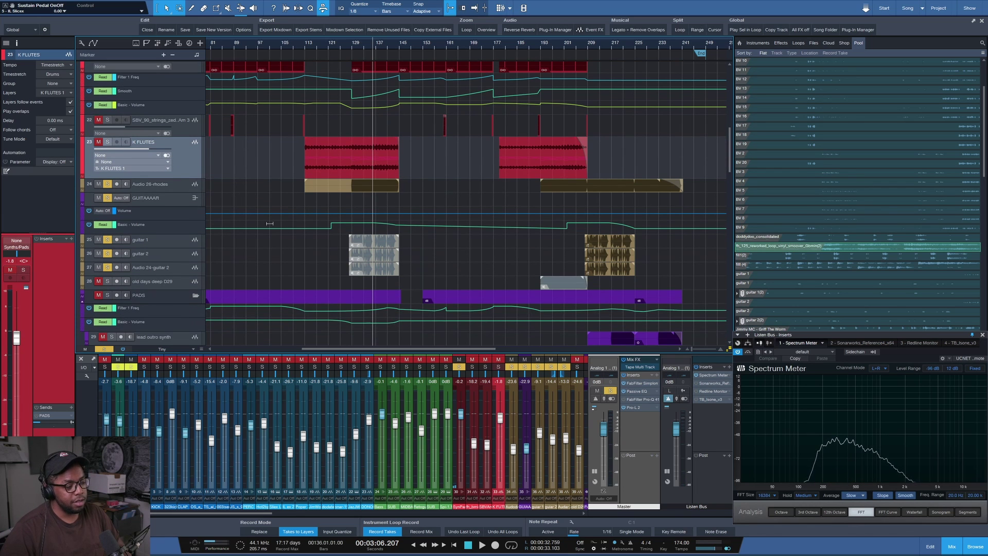
{"action": "key", "text": "space"}
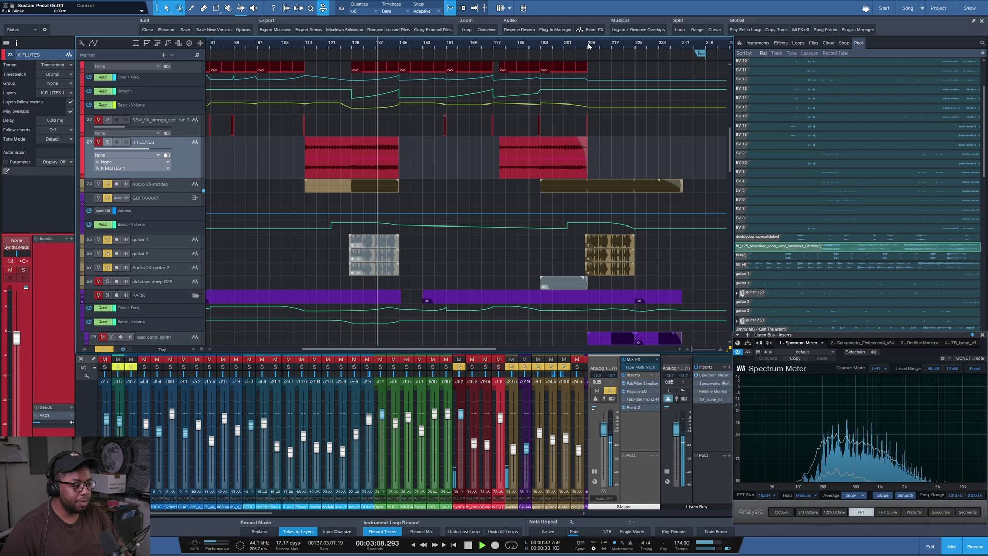
{"action": "key", "text": "space"}
- Play the soloed guitar and rhodes tracks from bar 209 while selecting guitar 1, guitar 2 and Audio 24-guitar 2 in turn
{"action": "left_click", "coordinate": [589, 46]}
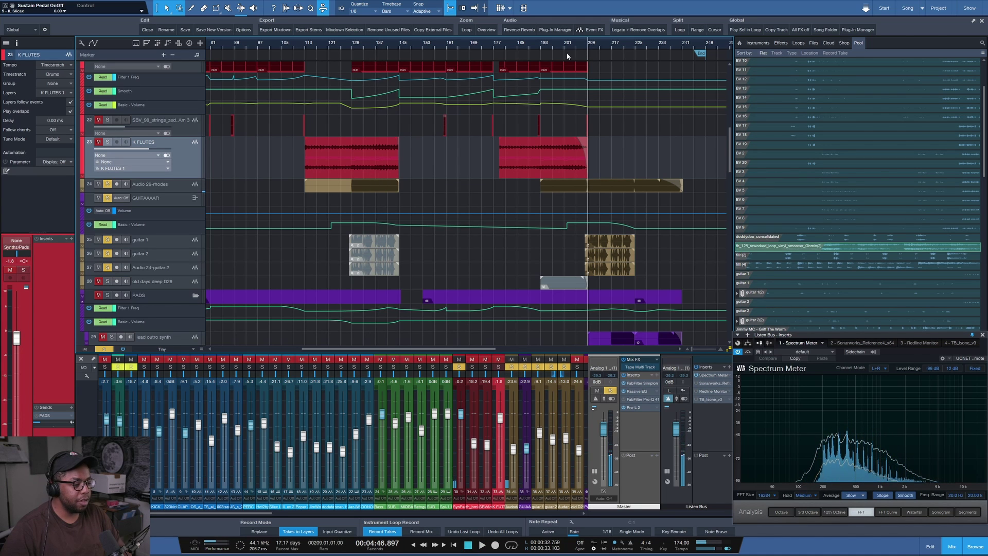
{"action": "key", "text": "space"}
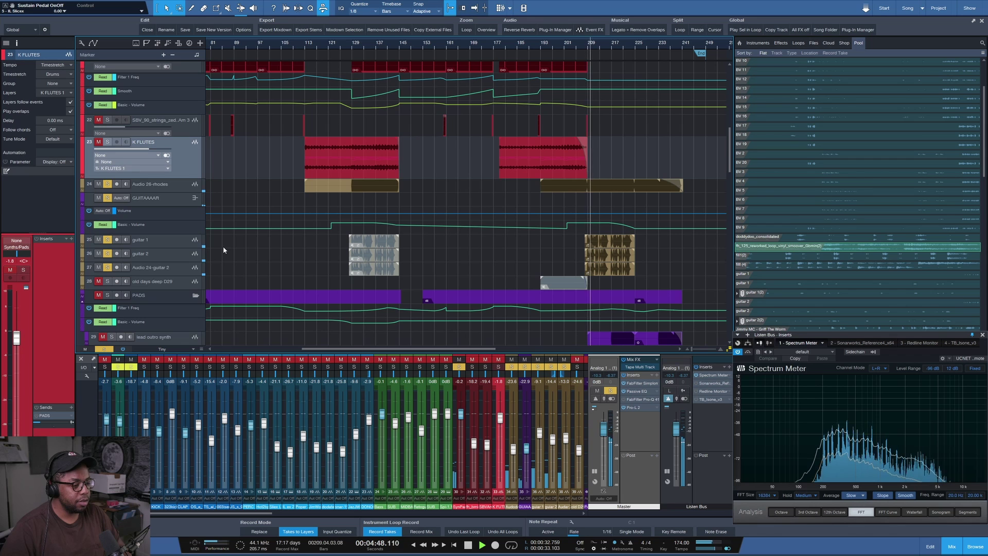
{"action": "left_click", "coordinate": [160, 240]}
{"action": "left_click", "coordinate": [164, 253]}
{"action": "left_click", "coordinate": [169, 267]}
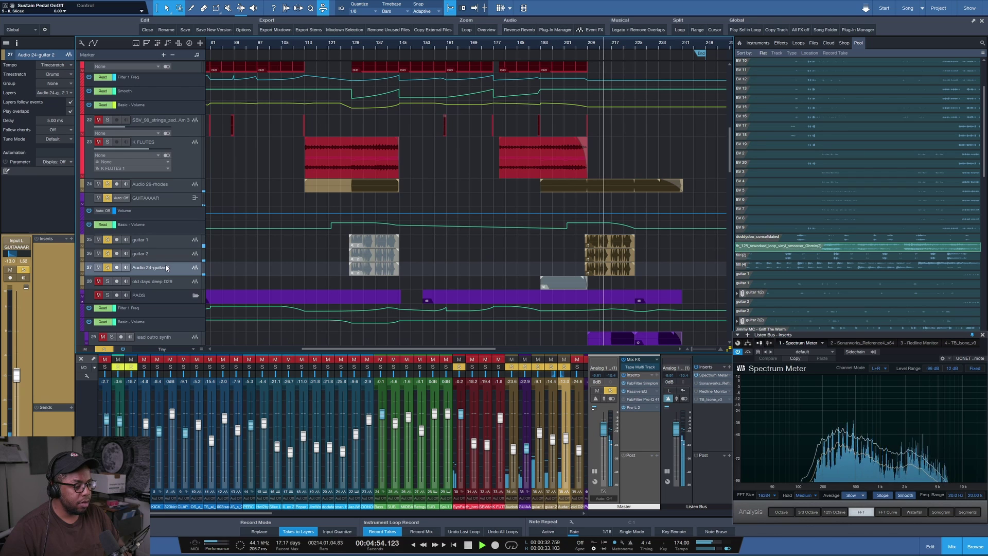
{"action": "key", "text": "space"}
{"action": "scroll", "coordinate": [539, 54], "scroll_direction": "down", "scroll_amount": 2}
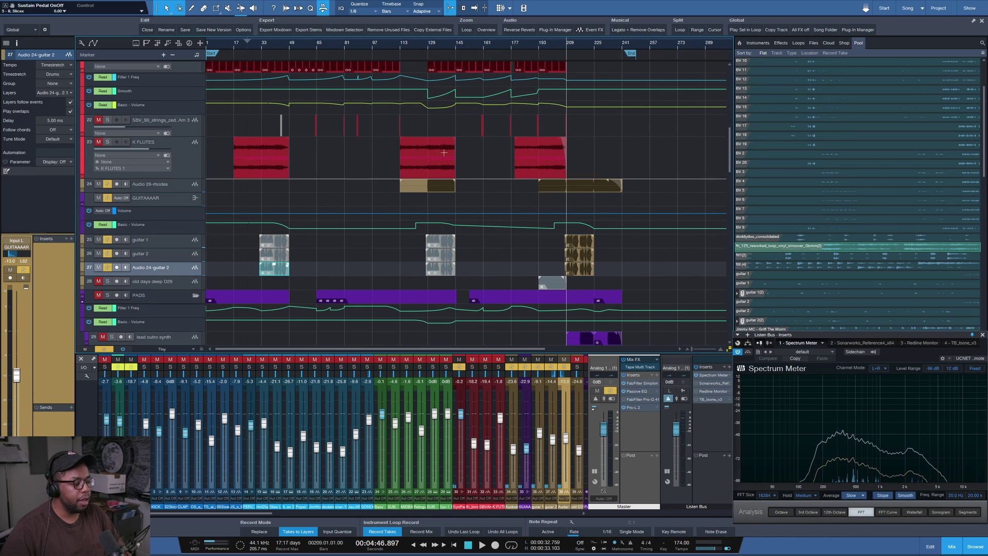
- Solo the whole PADS folder in place of the guitar and rhodes tracks and play it from bar 88
{"action": "scroll", "coordinate": [414, 174], "scroll_direction": "down", "scroll_amount": 3}
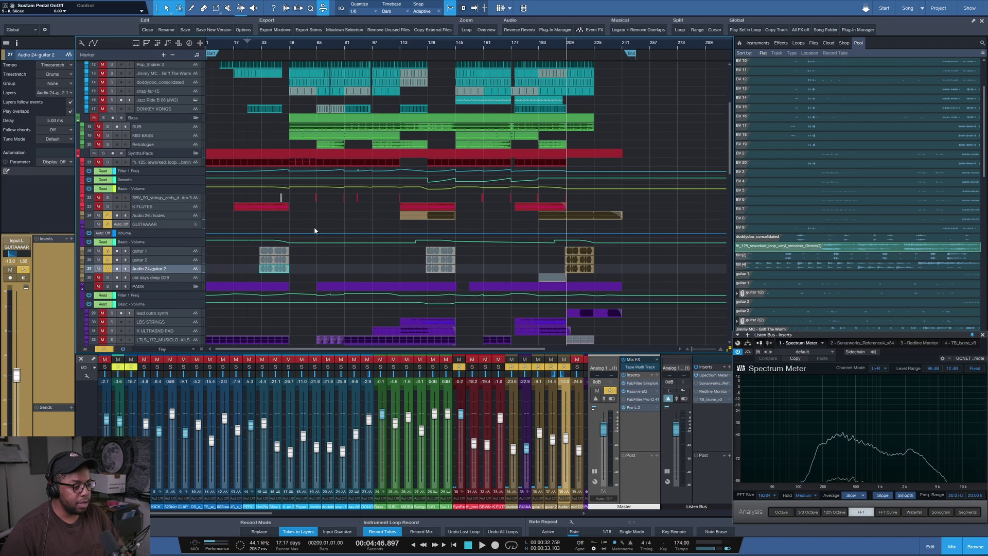
{"action": "scroll", "coordinate": [296, 243], "scroll_direction": "down", "scroll_amount": 3}
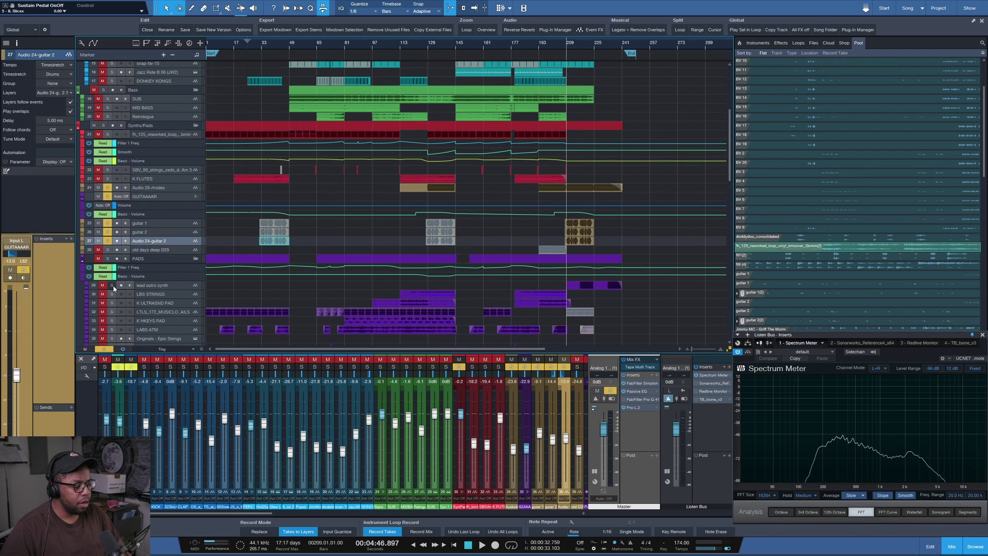
{"action": "scroll", "coordinate": [127, 268], "scroll_direction": "down", "scroll_amount": 3}
{"action": "left_click", "coordinate": [108, 230]}
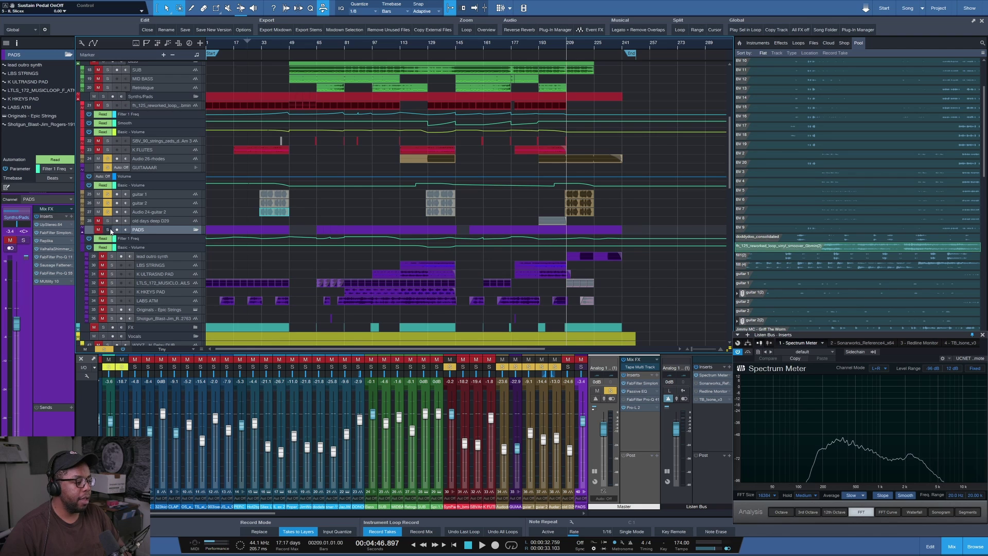
{"action": "left_click", "coordinate": [108, 230]}
{"action": "left_click", "coordinate": [358, 43]}
{"action": "key", "text": "space"}
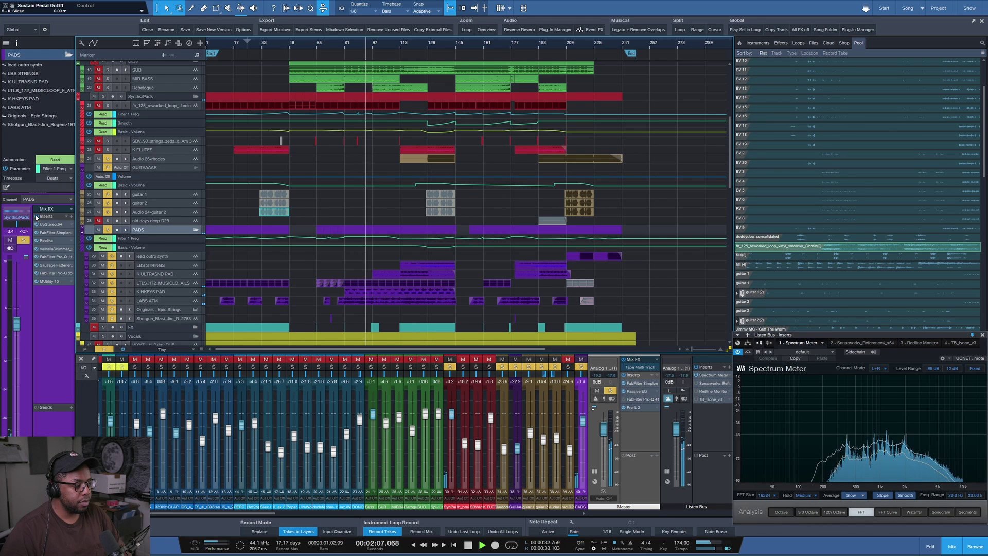
- During playback, exclusively solo the LTLS_172_MUSICLOOP, K HKEYS PAD and LABS ATM tracks one after another, then stop
{"action": "left_click", "coordinate": [111, 282], "text": "alt"}
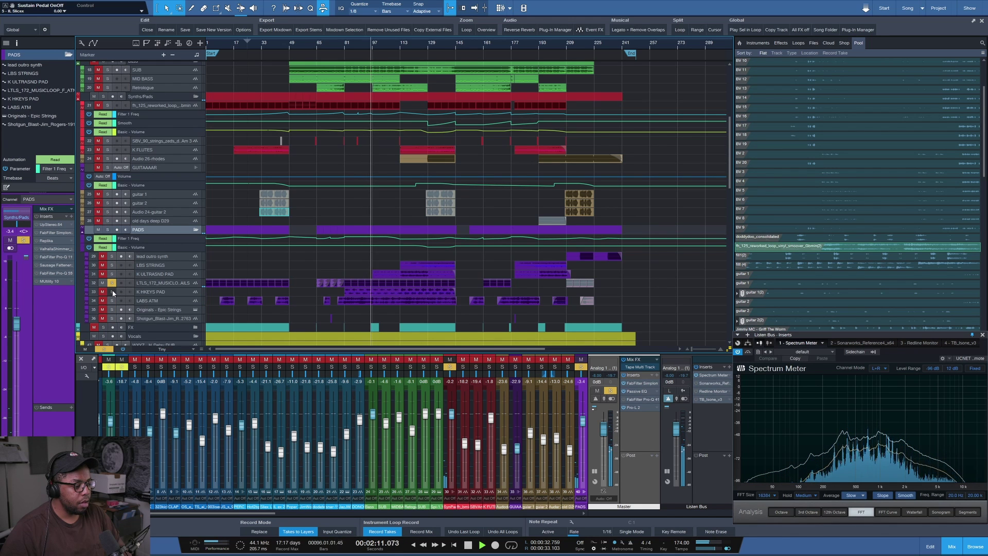
{"action": "left_click", "coordinate": [112, 291], "text": "alt"}
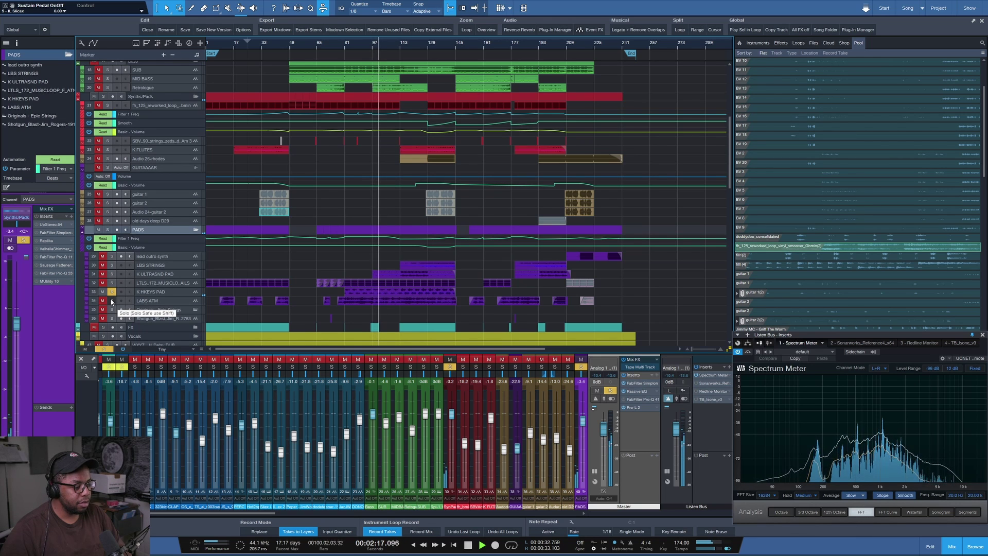
{"action": "left_click", "coordinate": [112, 301], "text": "alt"}
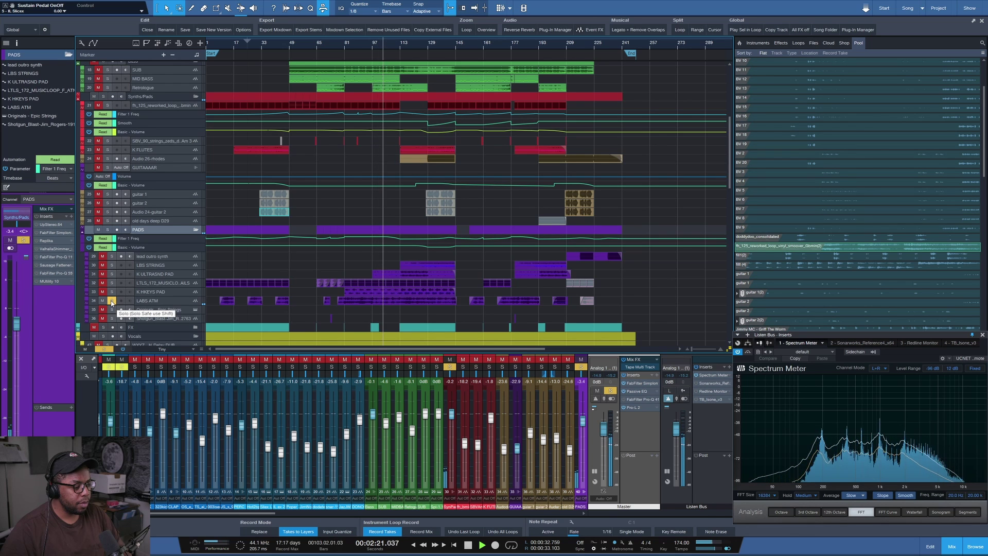
{"action": "left_click", "coordinate": [123, 304]}
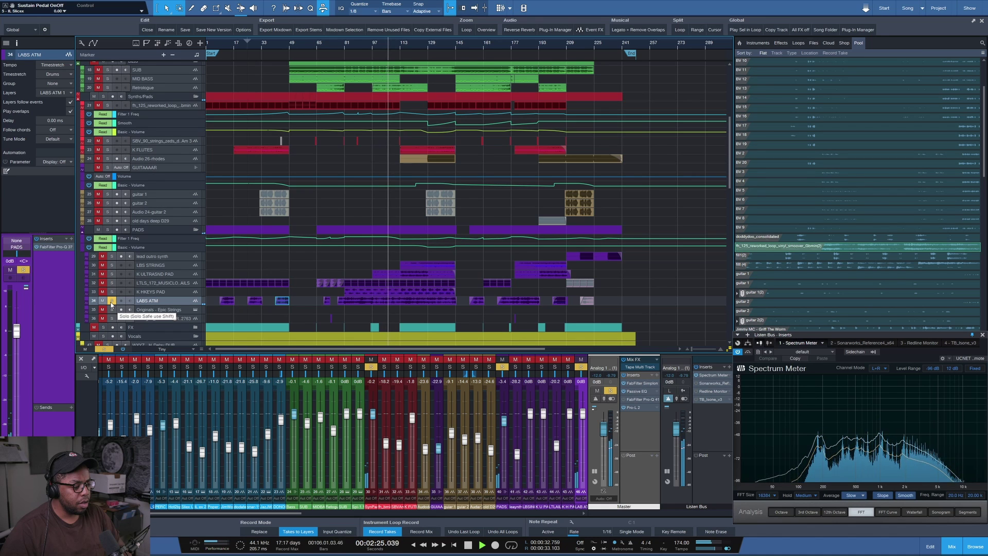
{"action": "key", "text": "space"}
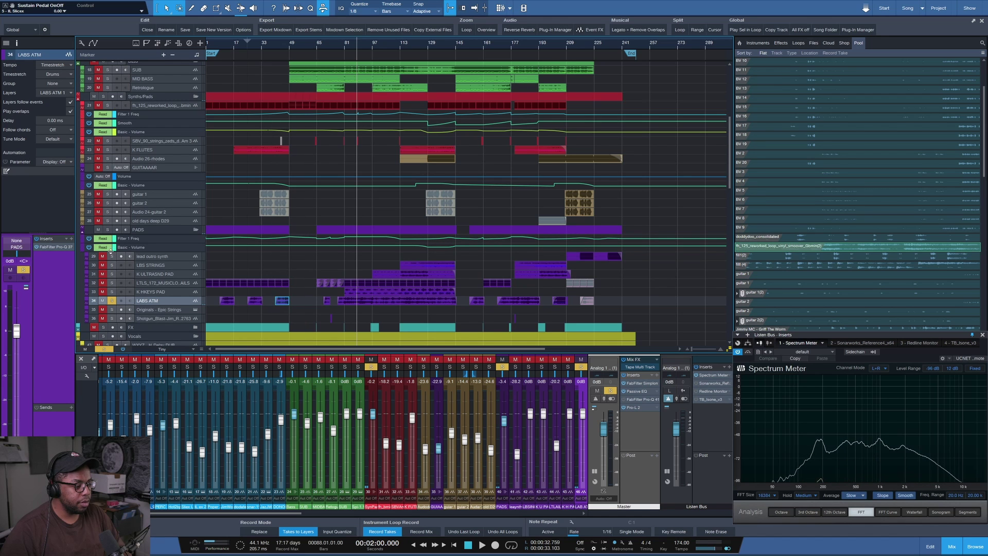
- Solo only the lead outro synth track and listen to its outro part from bar 218
{"action": "left_click", "coordinate": [112, 256]}
{"action": "left_click", "coordinate": [581, 47]}
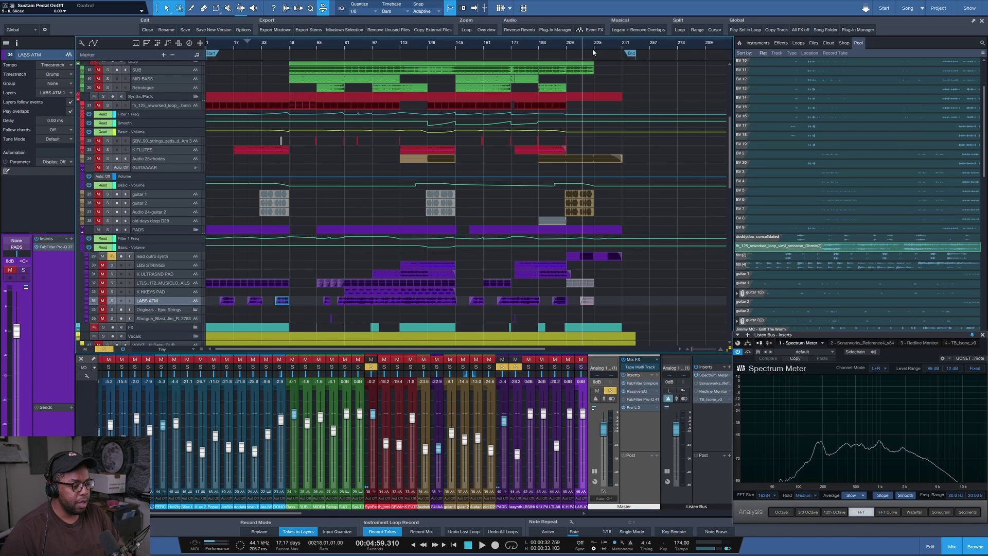
{"action": "key", "text": "space"}
{"action": "key", "text": "e"}
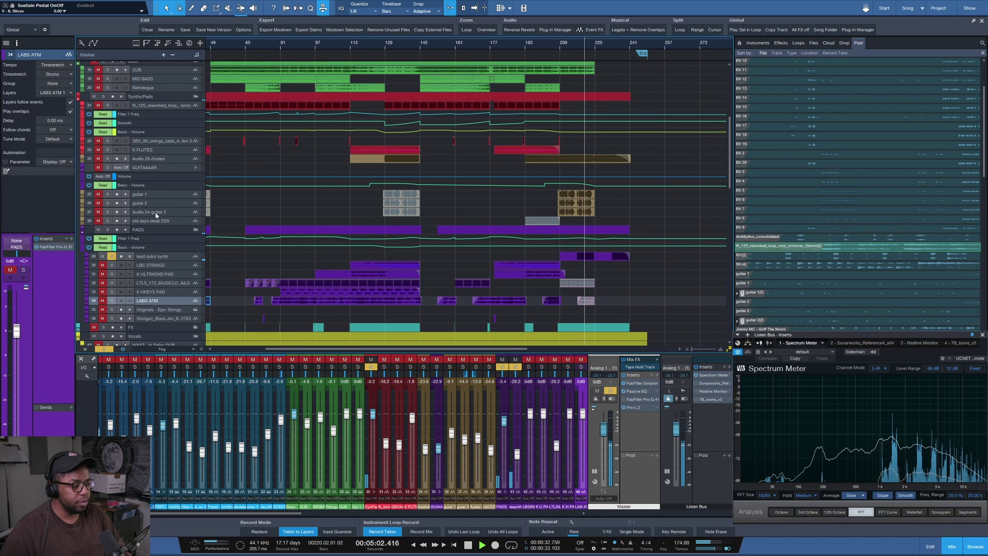
{"action": "key", "text": "space"}
- Solo and select the whole PADS folder, listen to it from bar 89, and compare it with the outro from bar 217
{"action": "left_click", "coordinate": [107, 230]}
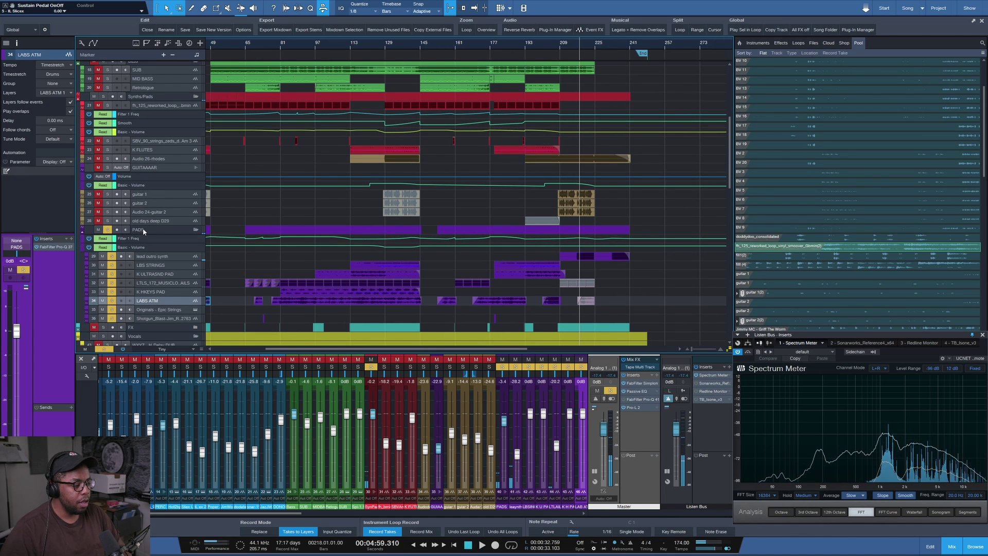
{"action": "left_click", "coordinate": [143, 231]}
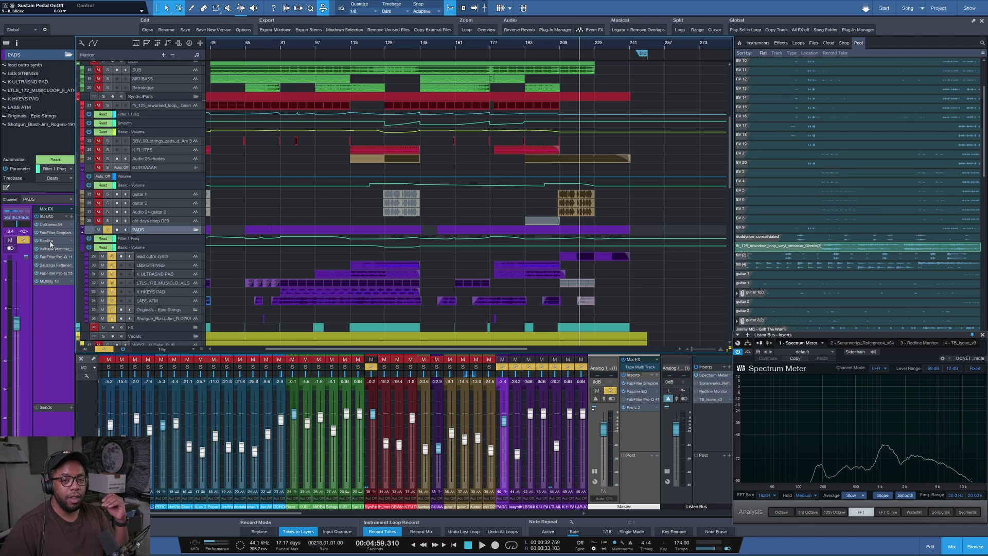
{"action": "left_click", "coordinate": [351, 51]}
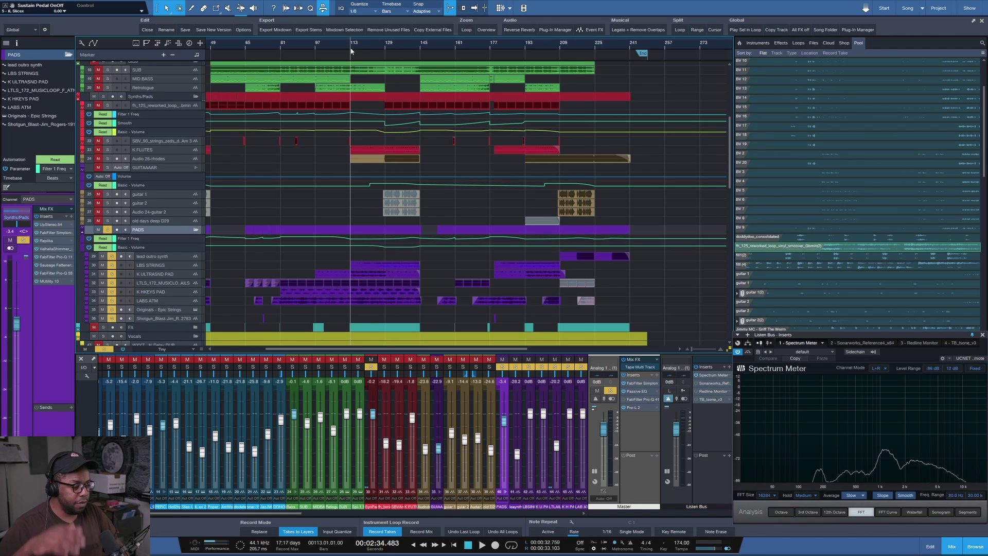
{"action": "left_click", "coordinate": [298, 46]}
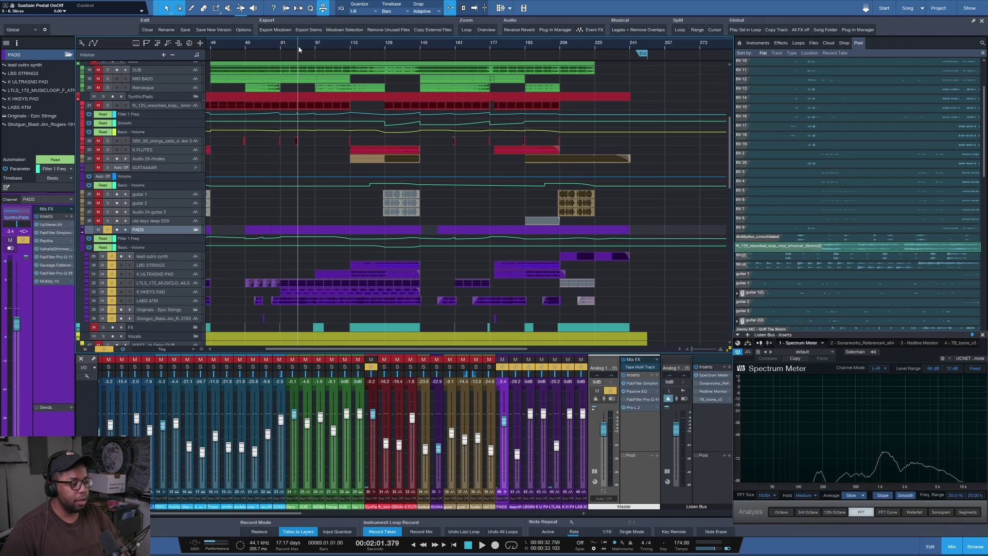
{"action": "key", "text": "space"}
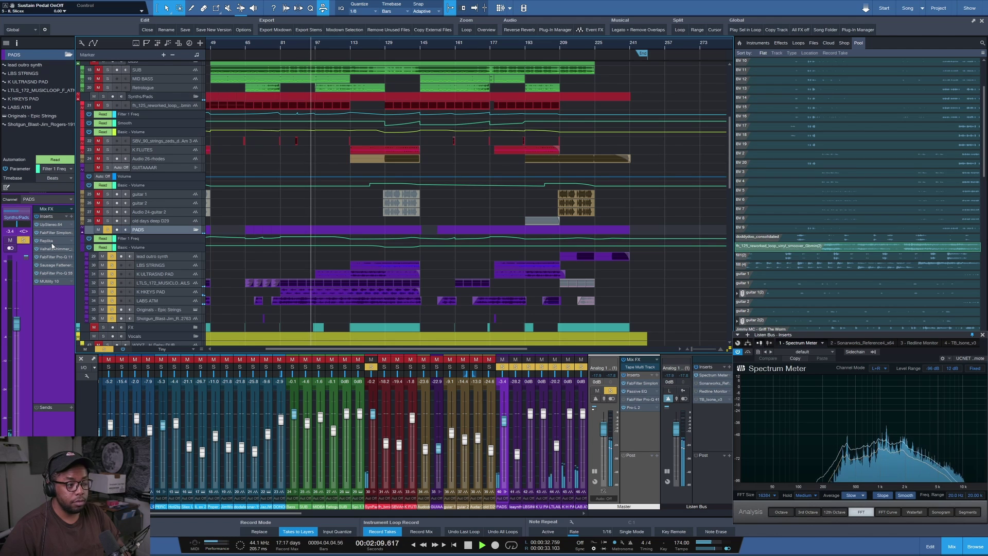
{"action": "left_click", "coordinate": [548, 47]}
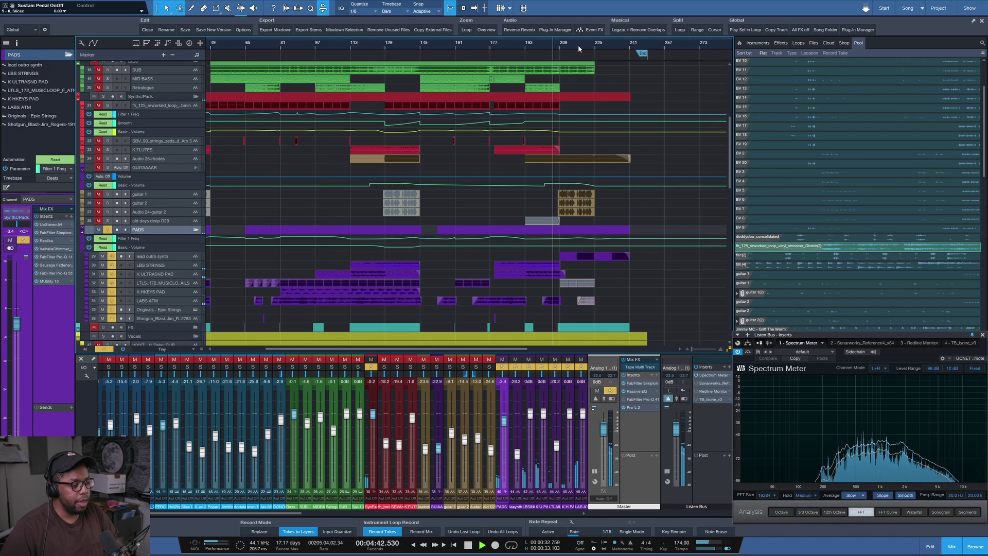
{"action": "left_click", "coordinate": [578, 45]}
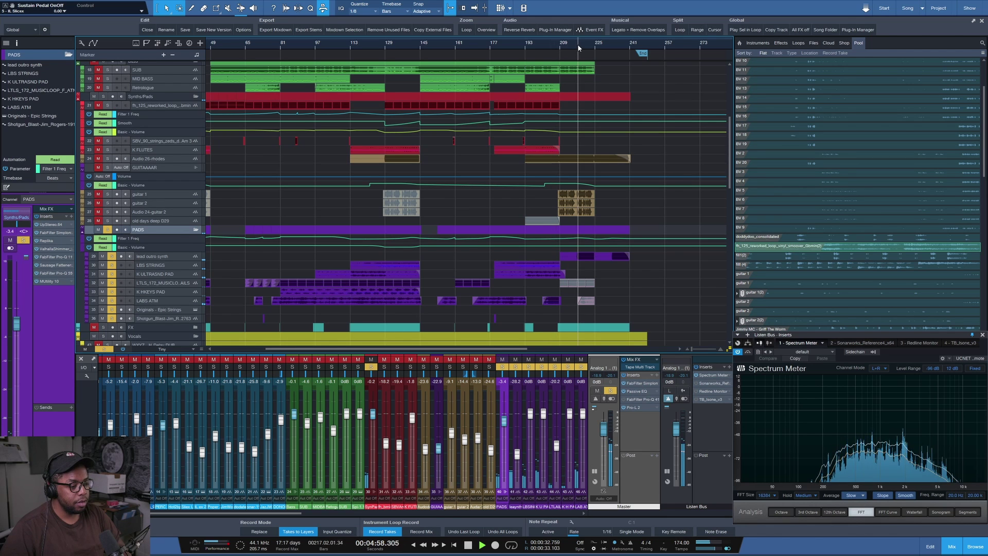
{"action": "key", "text": "space"}
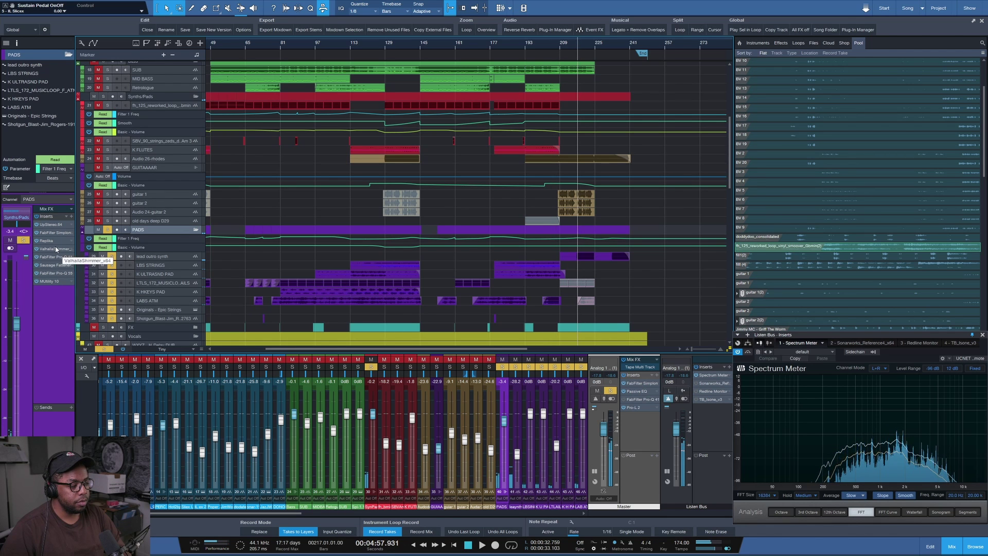
- Inspect the Replika delay among the PADS channel's inserts, close it, and make the folder's Filter 1 Freq automation lane taller
{"action": "double_click", "coordinate": [56, 249]}
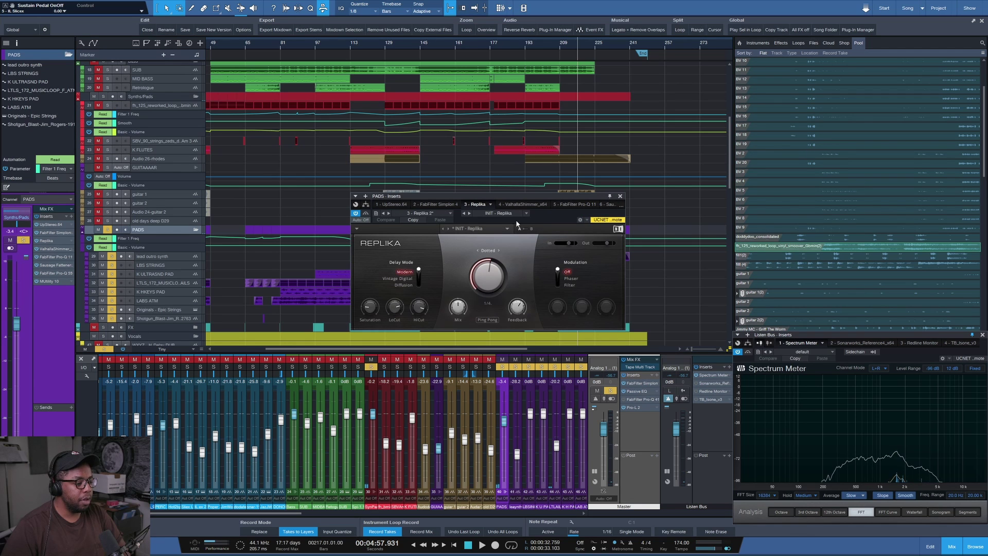
{"action": "left_click", "coordinate": [619, 197]}
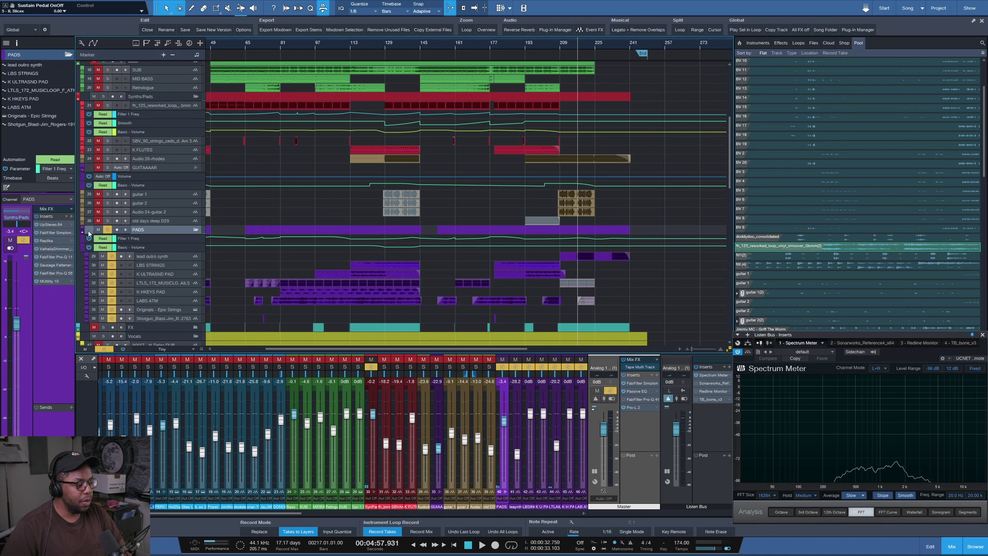
{"action": "left_click_drag", "start_coordinate": [153, 243], "coordinate": [155, 247]}
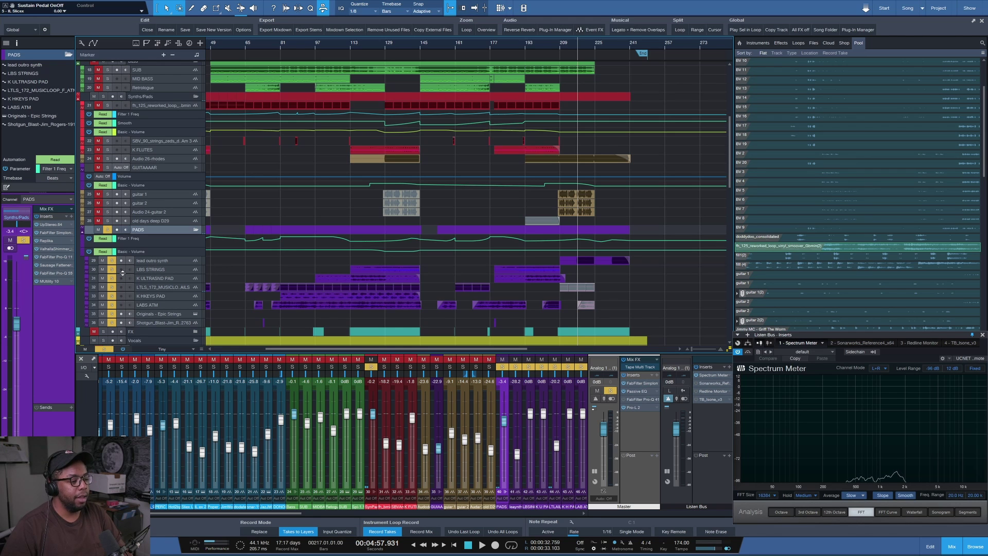
- Solo the entire Synths/Pads folder and play all its tracks together from bar 145
{"action": "scroll", "coordinate": [257, 214], "scroll_direction": "up", "scroll_amount": 1}
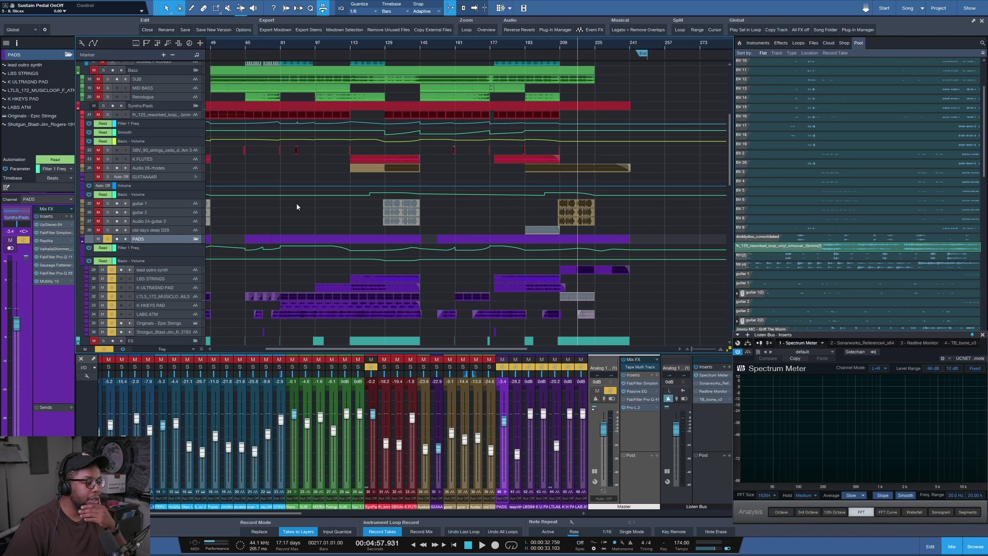
{"action": "scroll", "coordinate": [283, 194], "scroll_direction": "down", "scroll_amount": 1}
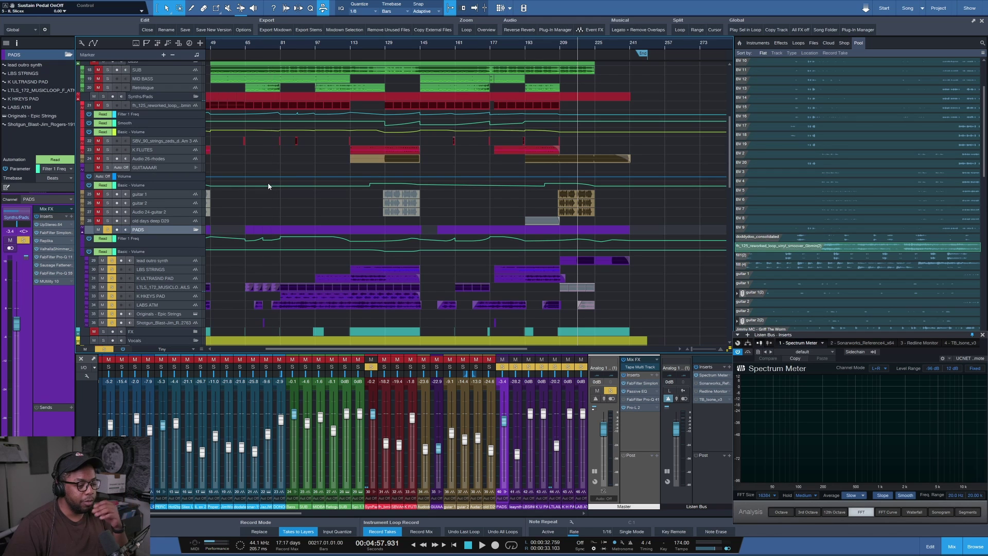
{"action": "scroll", "coordinate": [267, 186], "scroll_direction": "down", "scroll_amount": 2}
{"action": "scroll", "coordinate": [247, 186], "scroll_direction": "up", "scroll_amount": 10}
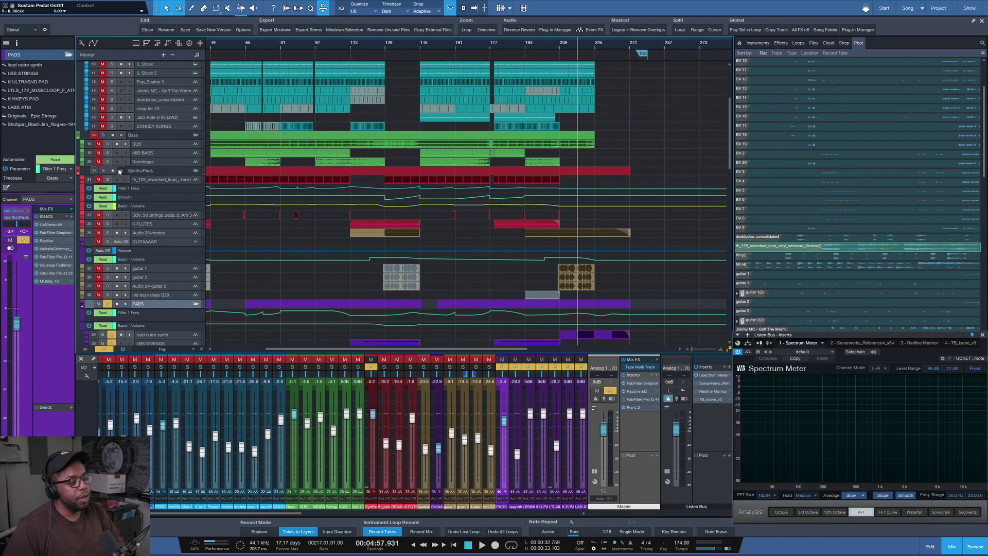
{"action": "left_click", "coordinate": [104, 170]}
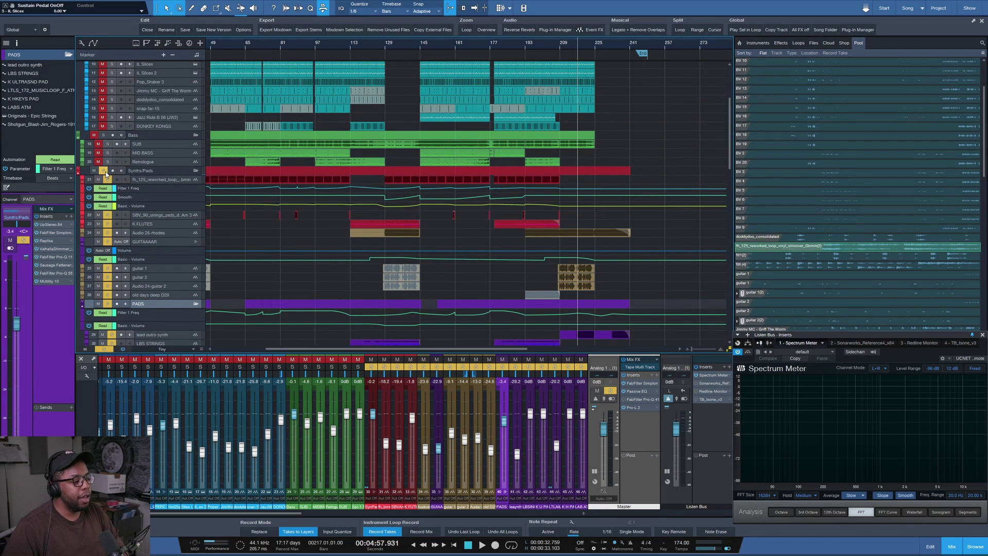
{"action": "left_click", "coordinate": [419, 42]}
{"action": "key", "text": "space"}
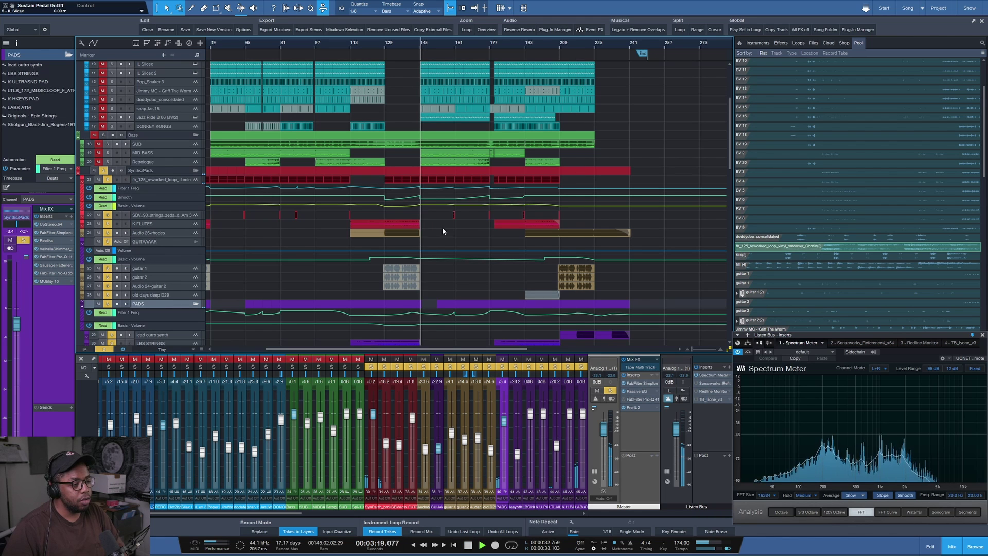
{"action": "scroll", "coordinate": [450, 228], "scroll_direction": "down", "scroll_amount": 3}
{"action": "scroll", "coordinate": [454, 228], "scroll_direction": "down", "scroll_amount": 1}
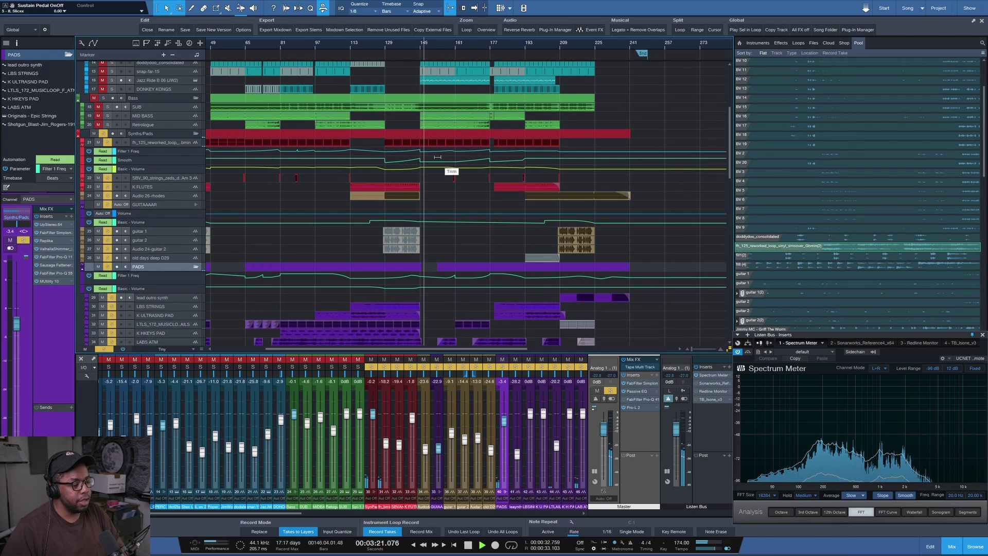
- Listen to the soloed Synths/Pads folder from around bar 71 and again from just before bar 81
{"action": "left_click", "coordinate": [259, 43]}
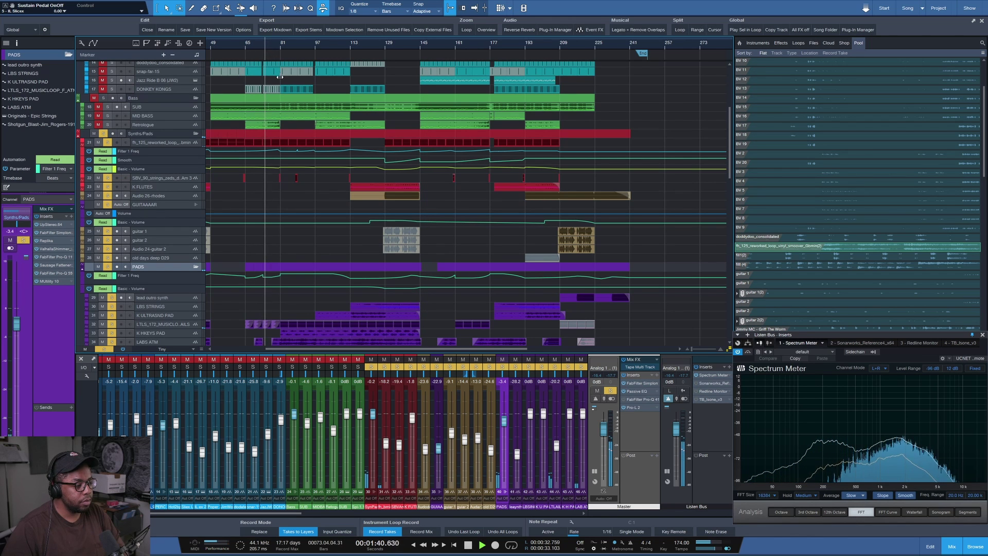
{"action": "left_click", "coordinate": [278, 43]}
{"action": "key", "text": "space"}
{"action": "key", "text": "space"}
{"action": "key", "text": "w"}
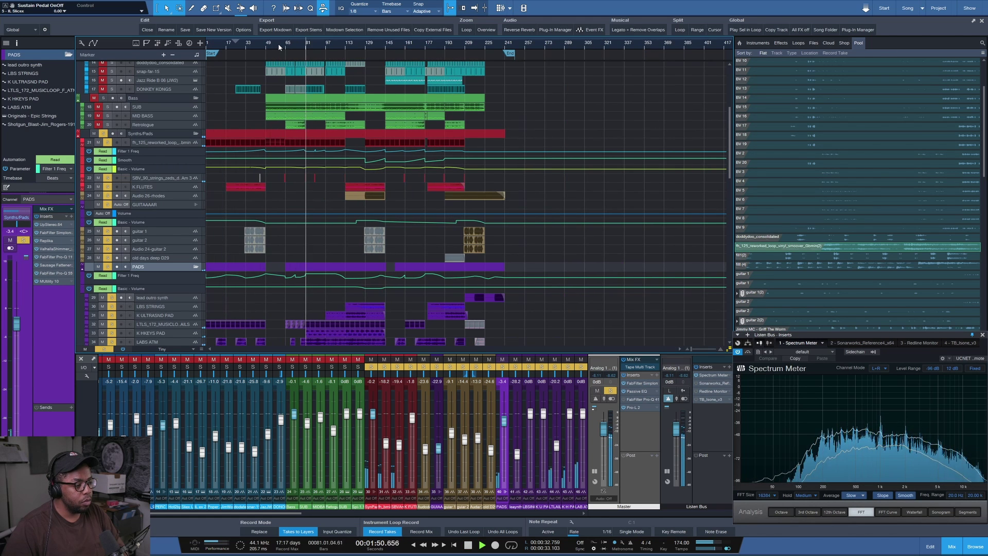
- Add the Bass folder to the soloed Synths/Pads folder during playback and shrink the tracks to Overview height
{"action": "scroll", "coordinate": [309, 217], "scroll_direction": "down", "scroll_amount": 1}
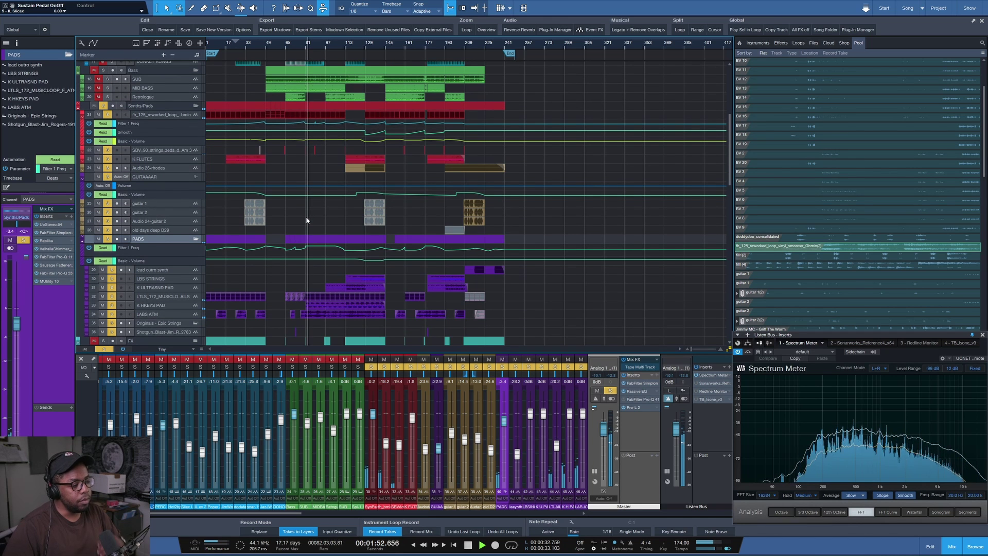
{"action": "scroll", "coordinate": [306, 216], "scroll_direction": "down", "scroll_amount": 1}
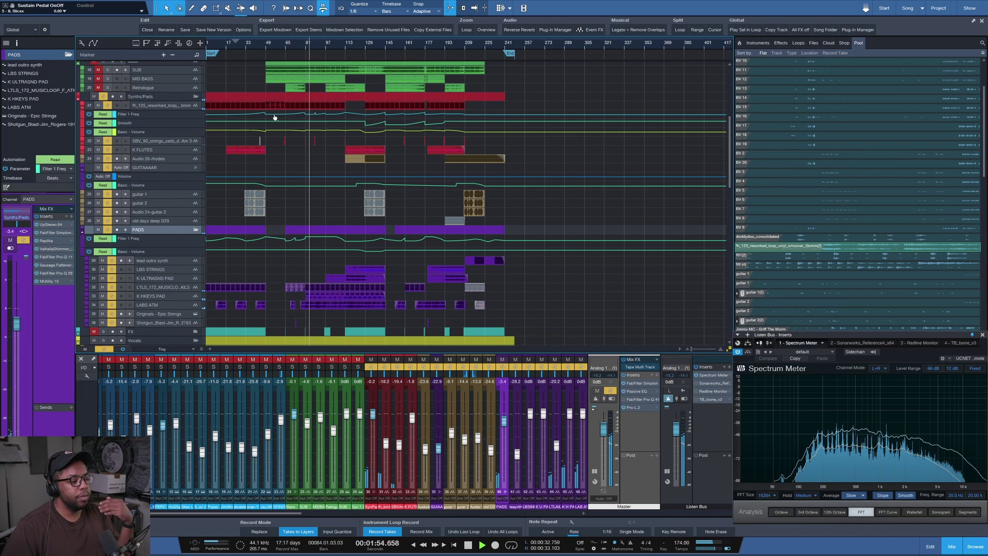
{"action": "scroll", "coordinate": [275, 118], "scroll_direction": "up", "scroll_amount": 5}
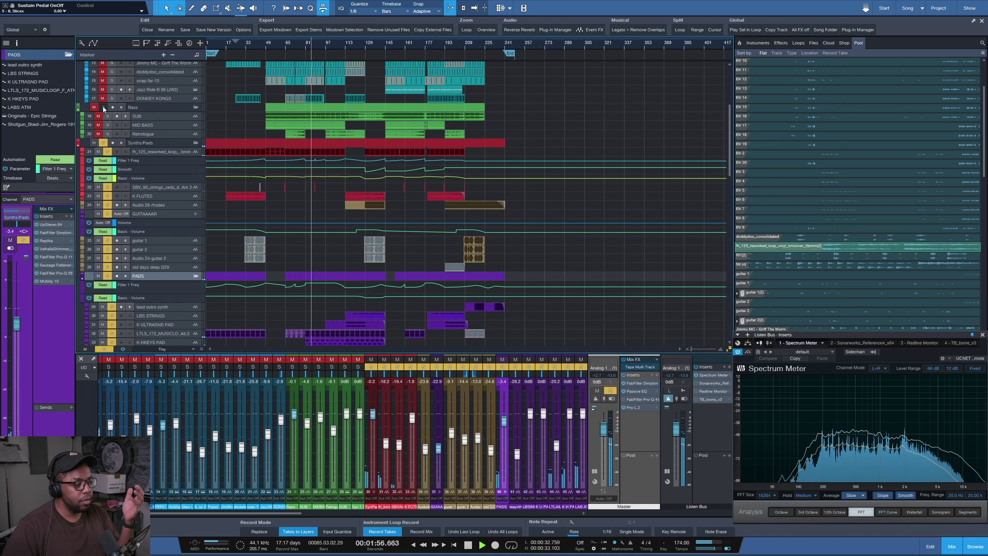
{"action": "left_click", "coordinate": [104, 107]}
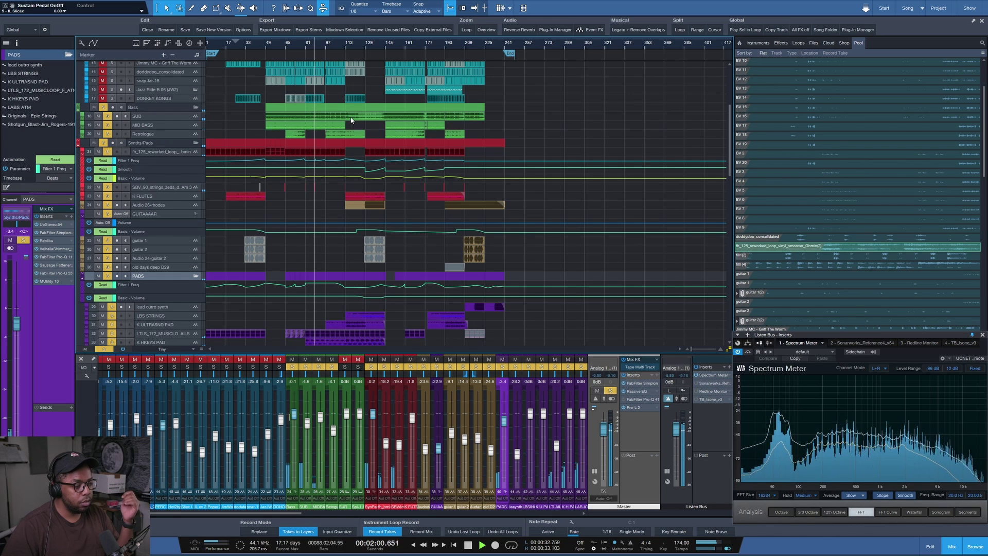
{"action": "key", "text": "shift+w"}
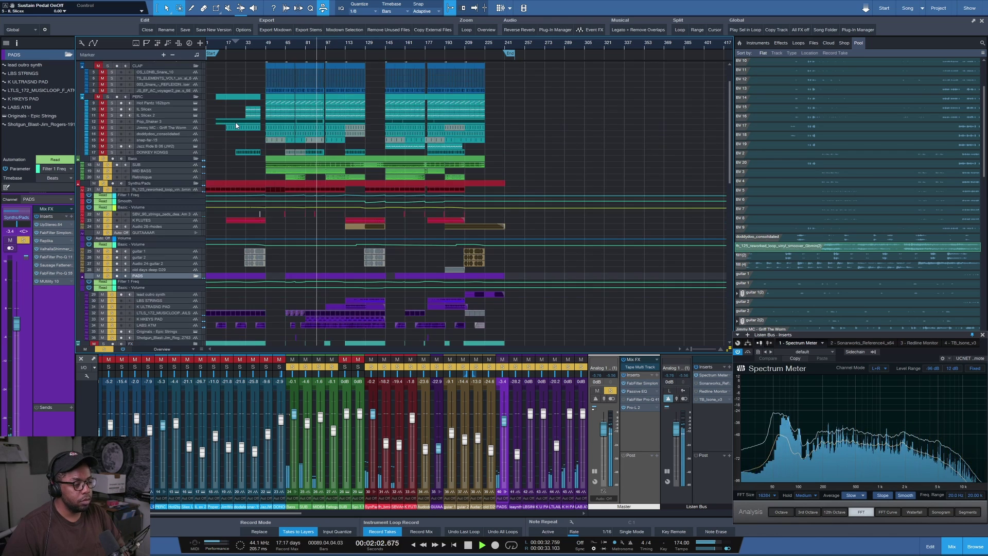
- Add the Drums folder to the soloed Bass and Synths/Pads folders, listen to them together, and shrink the tracks to Minimal height
{"action": "scroll", "coordinate": [235, 125], "scroll_direction": "down", "scroll_amount": 5}
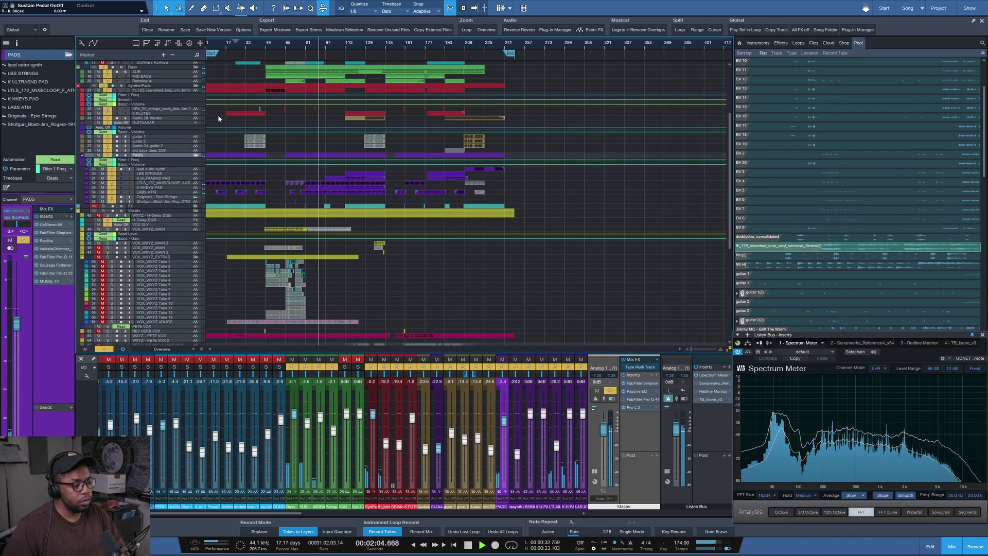
{"action": "scroll", "coordinate": [218, 116], "scroll_direction": "up", "scroll_amount": 4}
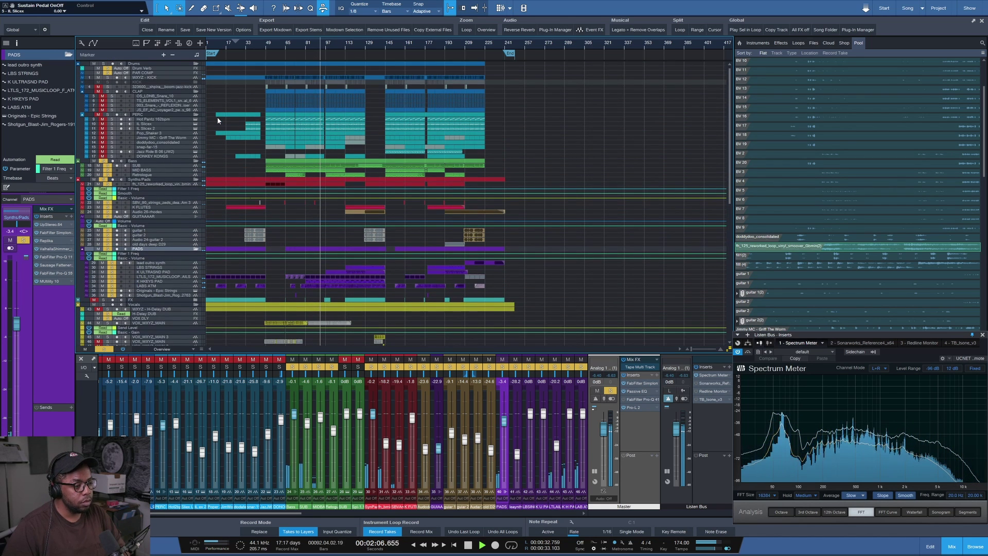
{"action": "left_click", "coordinate": [104, 67]}
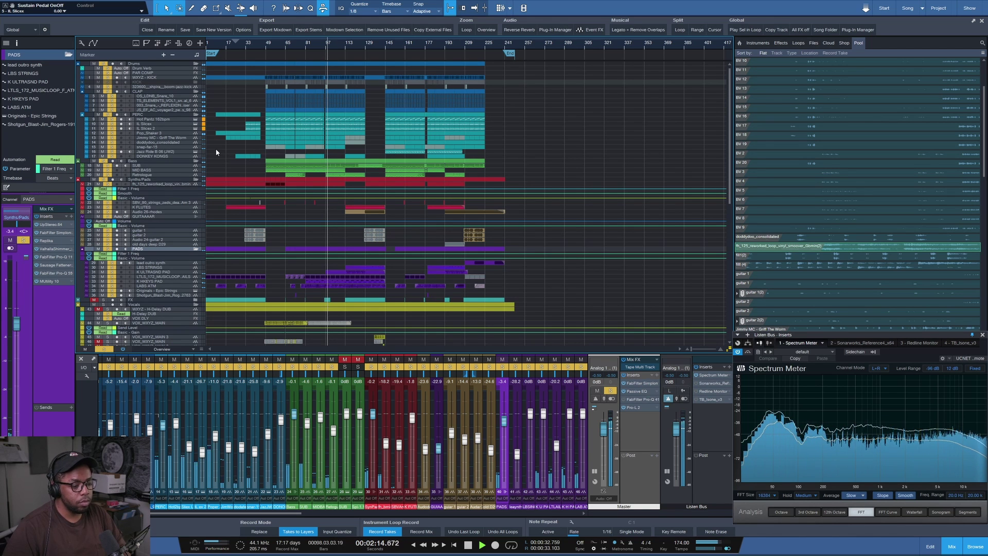
{"action": "key", "text": "shift+w"}
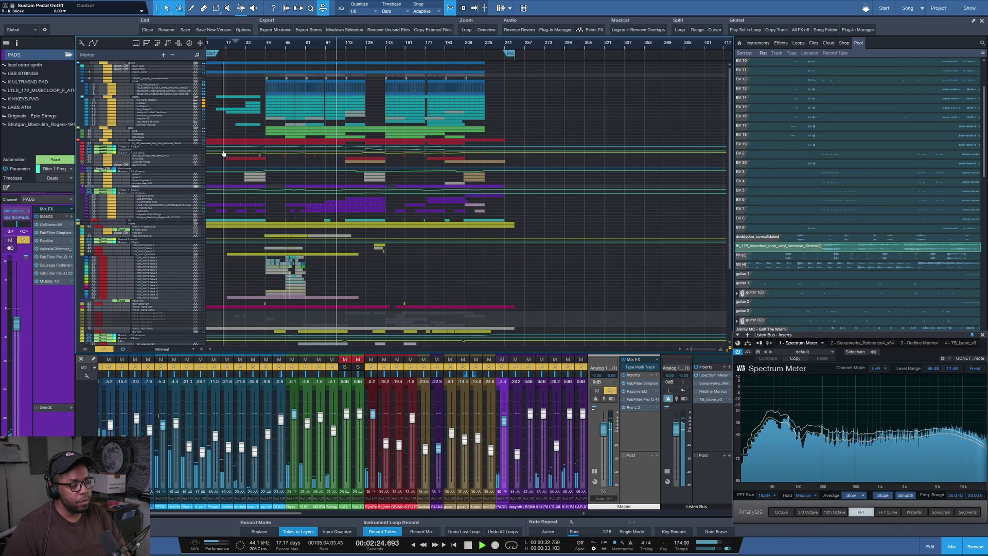
{"action": "key", "text": "space"}
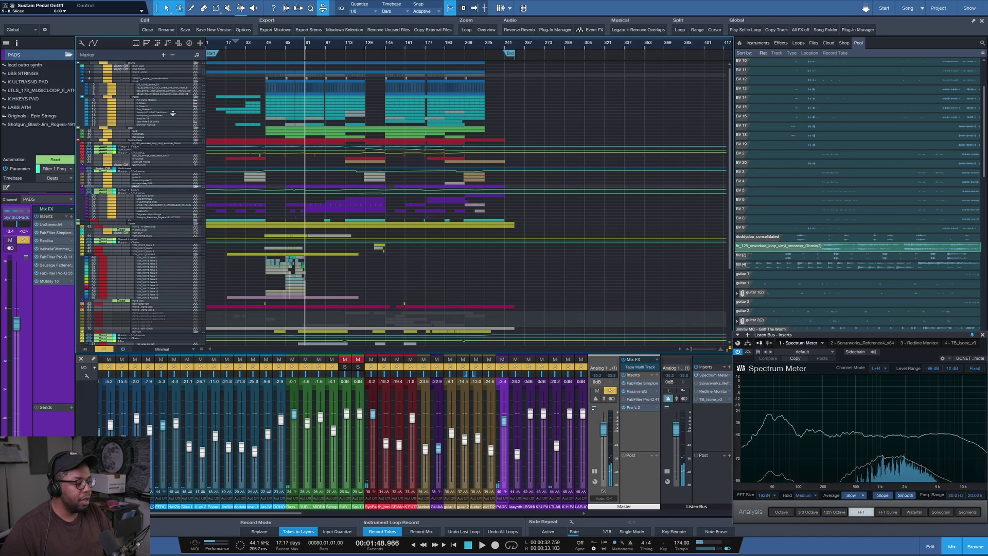
- Make the fh_125_reworked_loop track taller and set the playback start to bar 129
{"action": "left_click_drag", "start_coordinate": [165, 146], "coordinate": [160, 162]}
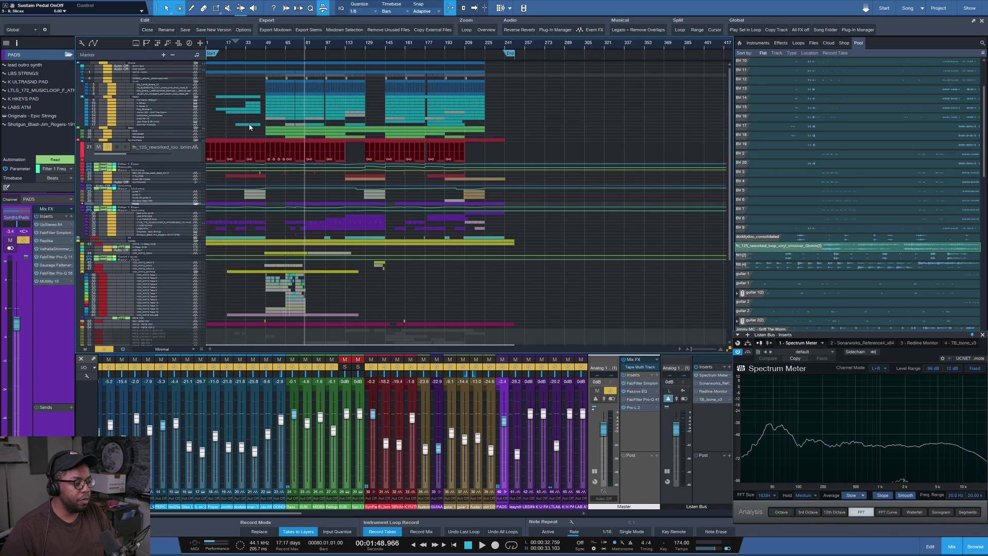
{"action": "left_click", "coordinate": [366, 44]}
{"action": "scroll", "coordinate": [381, 49], "scroll_direction": "up", "scroll_amount": 5}
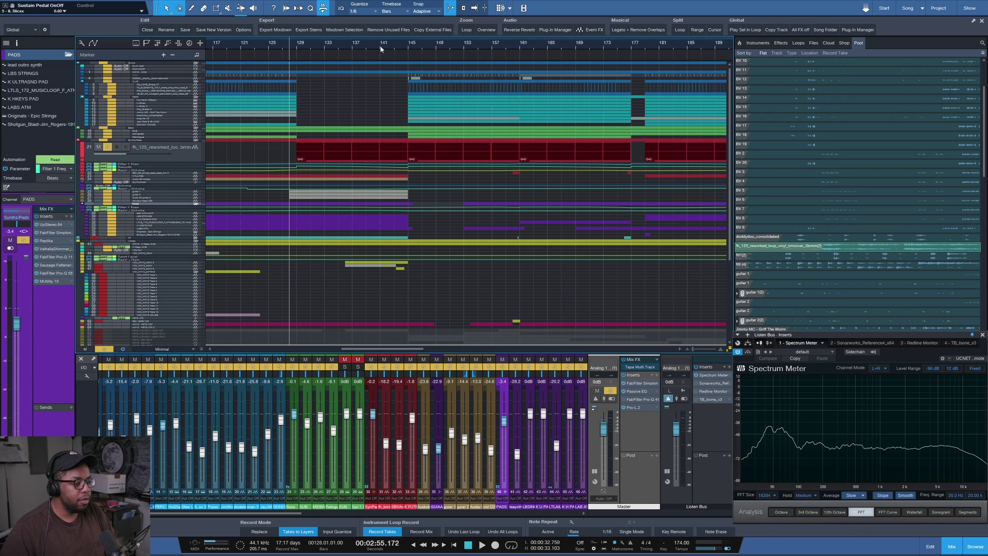
{"action": "left_click", "coordinate": [296, 46]}
{"action": "scroll", "coordinate": [296, 46], "scroll_direction": "down", "scroll_amount": 3}
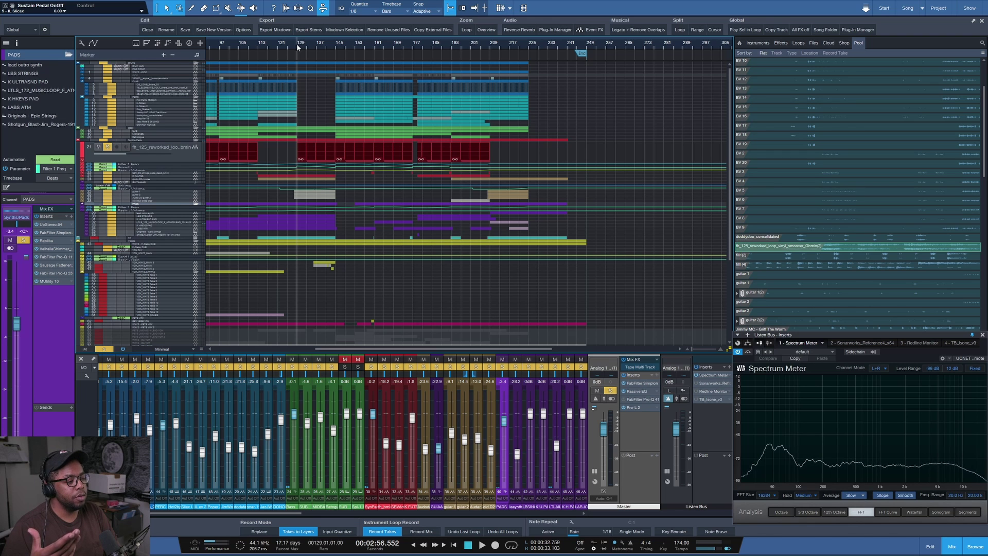
- Listen to the soloed drums, bass and synths from bar 129, stop playback, and bring the whole song into view
{"action": "key", "text": "space"}
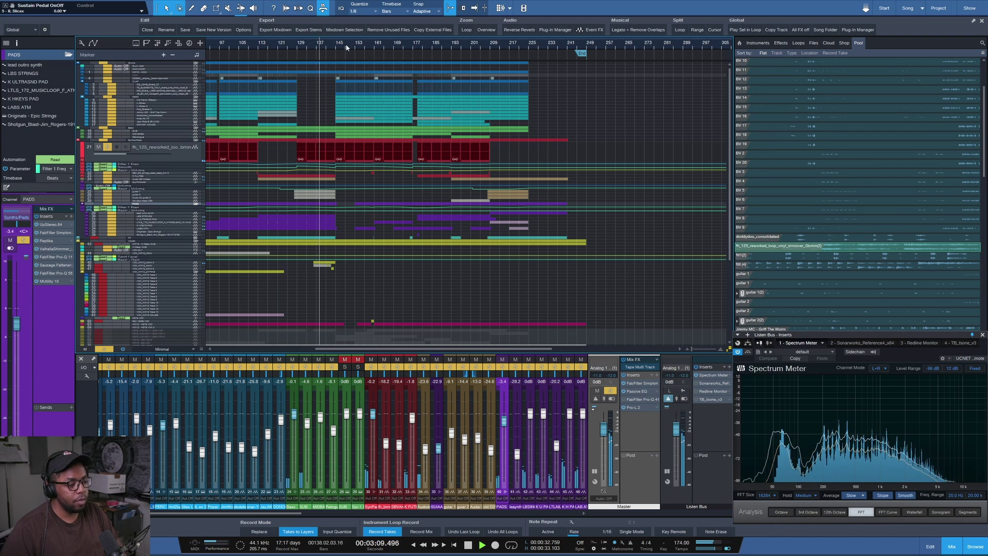
{"action": "scroll", "coordinate": [357, 43], "scroll_direction": "down", "scroll_amount": 2}
{"action": "scroll", "coordinate": [357, 43], "scroll_direction": "down", "scroll_amount": 1}
{"action": "key", "text": "space"}
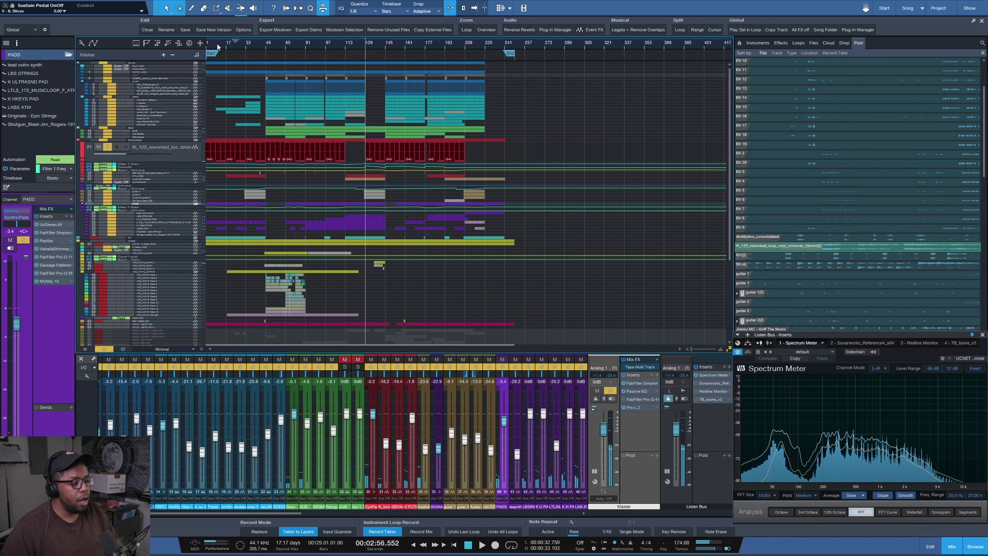
- Expand the FX folder, add its ATM track to the solo and make it taller, with the play position at the song start
{"action": "left_click", "coordinate": [196, 239]}
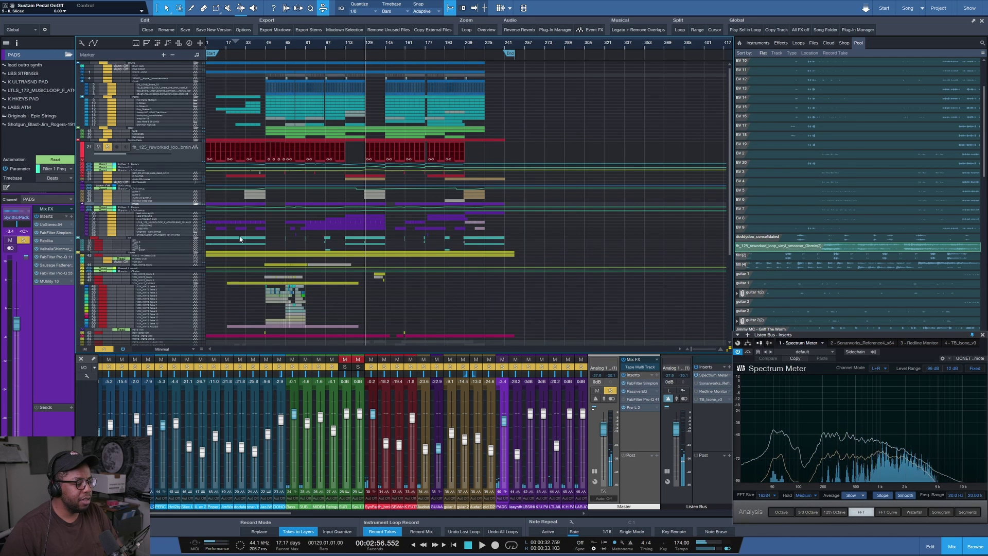
{"action": "scroll", "coordinate": [240, 239], "scroll_direction": "up", "scroll_amount": 3}
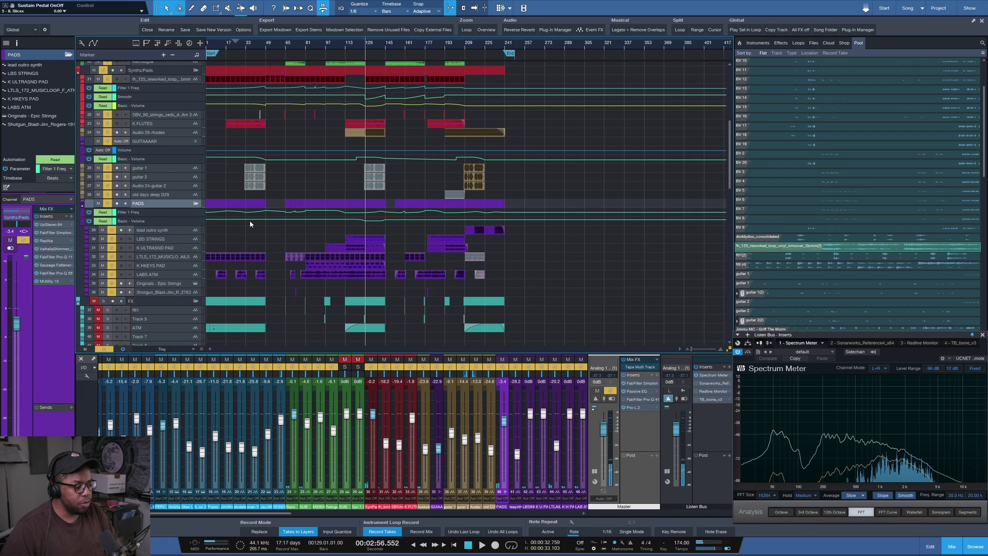
{"action": "scroll", "coordinate": [250, 223], "scroll_direction": "down", "scroll_amount": 2}
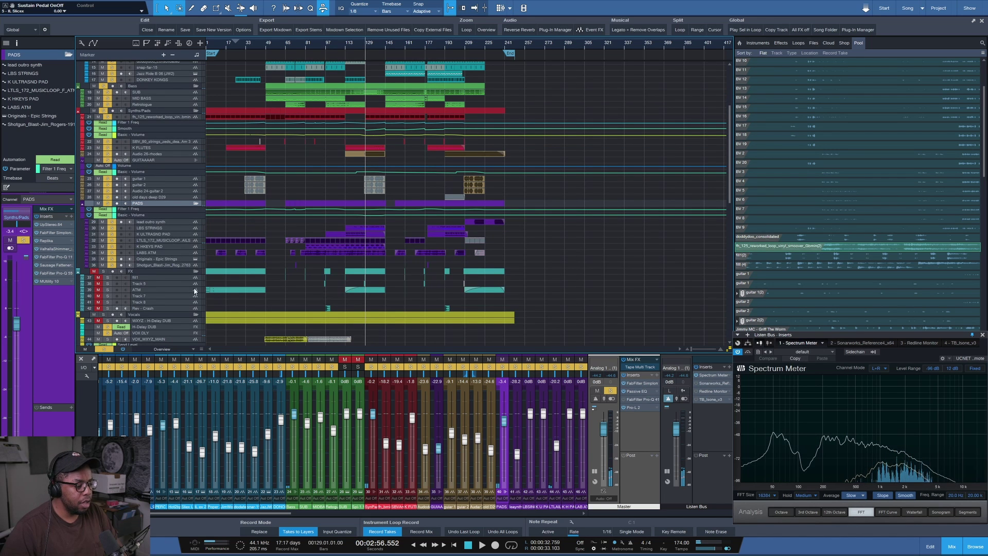
{"action": "key", "text": "Home"}
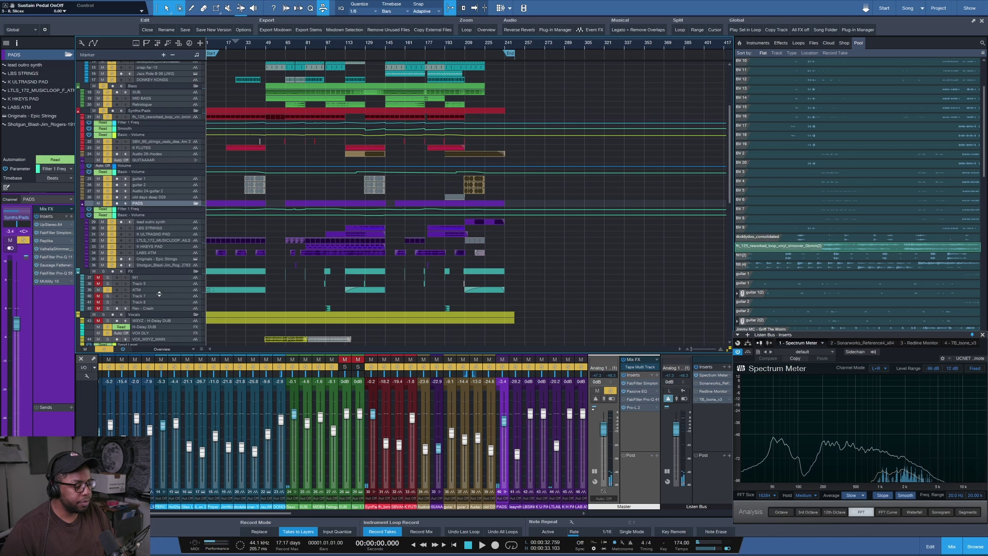
{"action": "left_click_drag", "start_coordinate": [158, 294], "coordinate": [159, 301]}
{"action": "left_click_drag", "start_coordinate": [211, 49], "coordinate": [309, 66]}
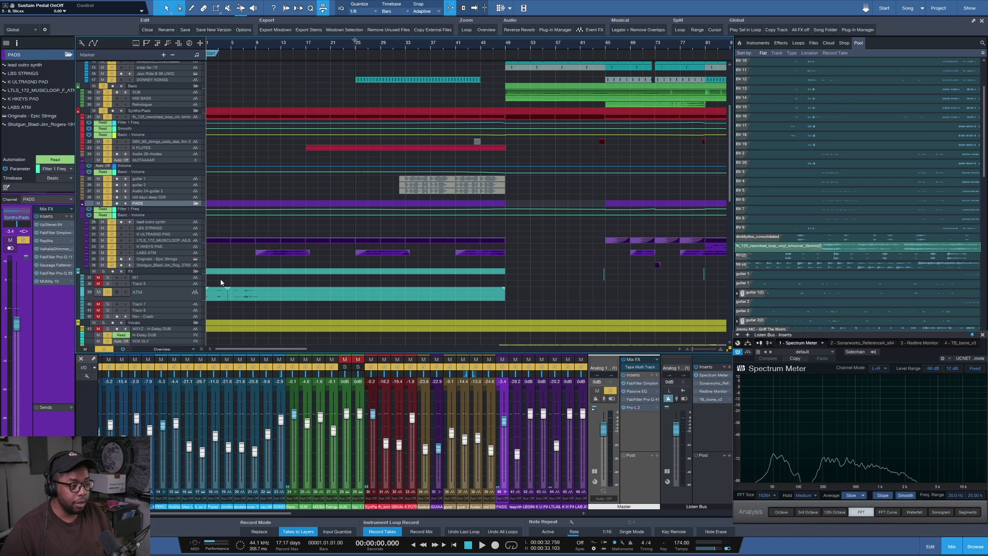
- Audition the ATM track alone from the song start, ending with its solo cleared
{"action": "key", "text": "space"}
{"action": "key", "text": "s"}
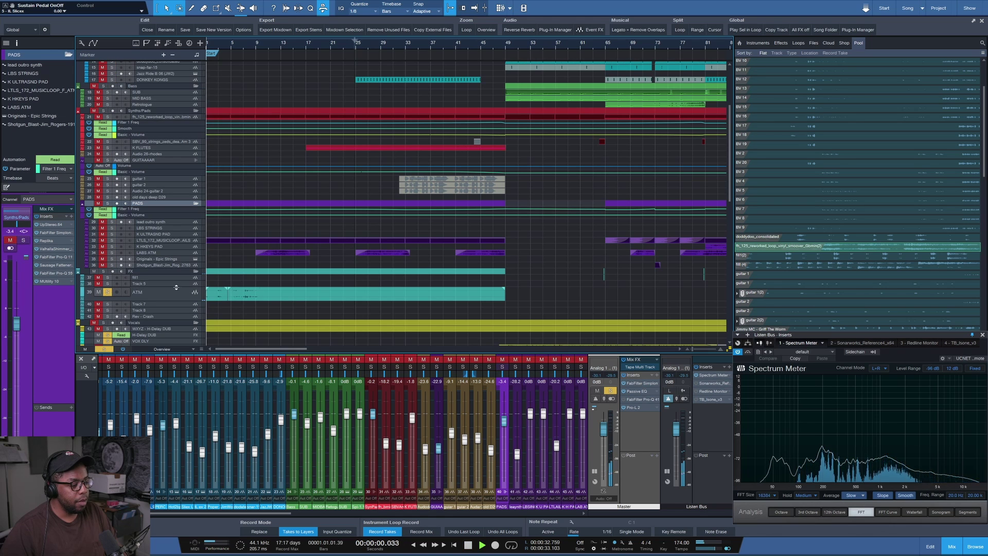
{"action": "left_click", "coordinate": [171, 293]}
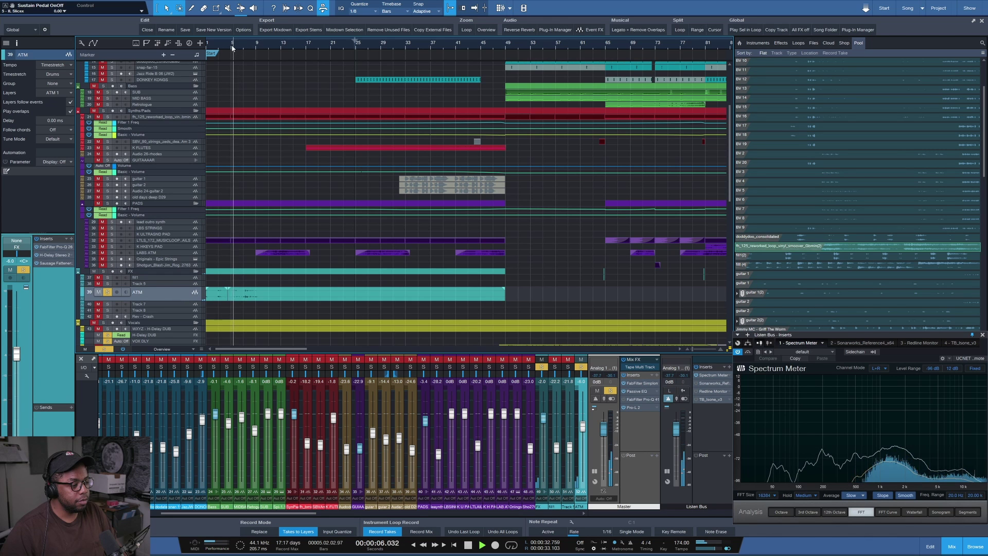
{"action": "scroll", "coordinate": [232, 48], "scroll_direction": "down", "scroll_amount": 3}
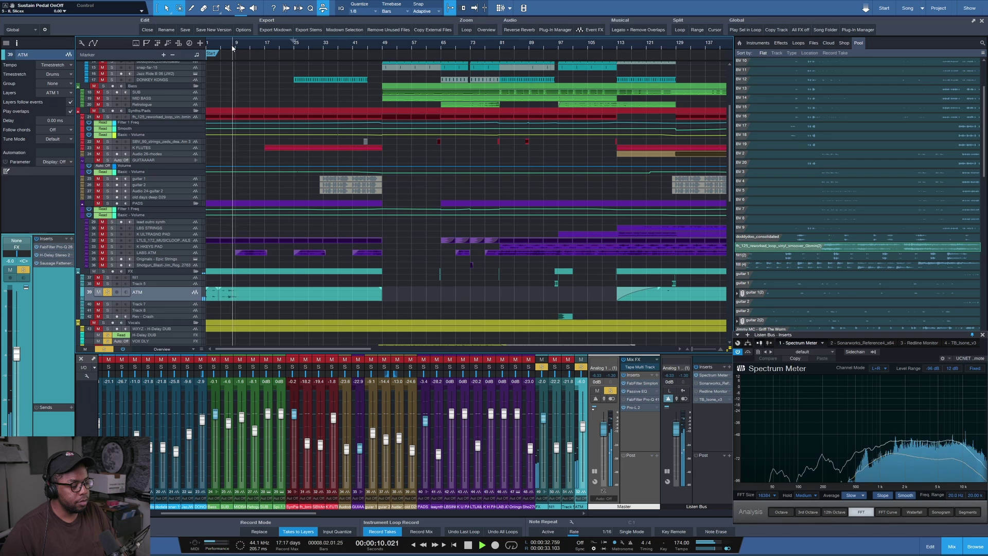
{"action": "key", "text": "space"}
{"action": "left_click", "coordinate": [109, 293]}
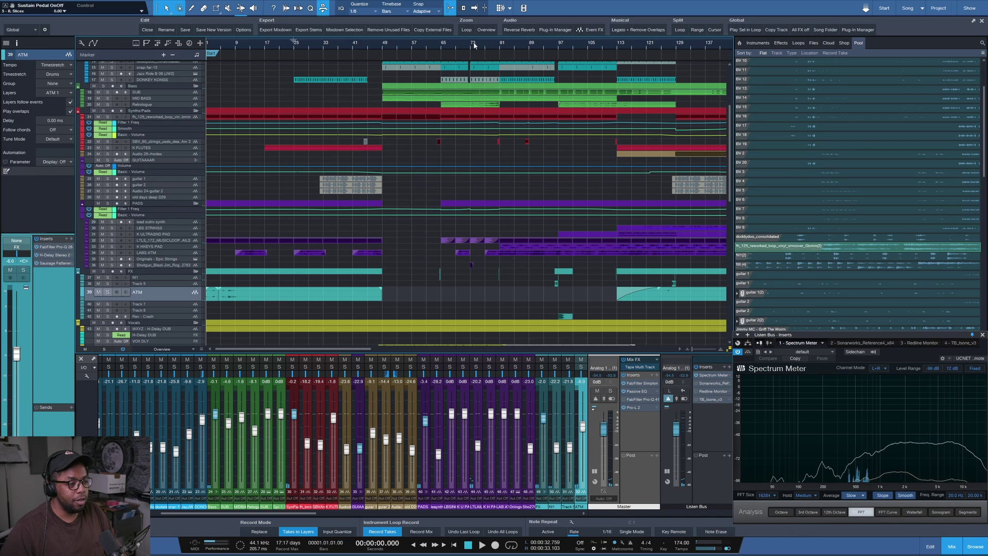
- Show the whole arrangement with tracks at Minimal height and briefly play the intro with nothing soloed
{"action": "key", "text": "w"}
{"action": "key", "text": "w"}
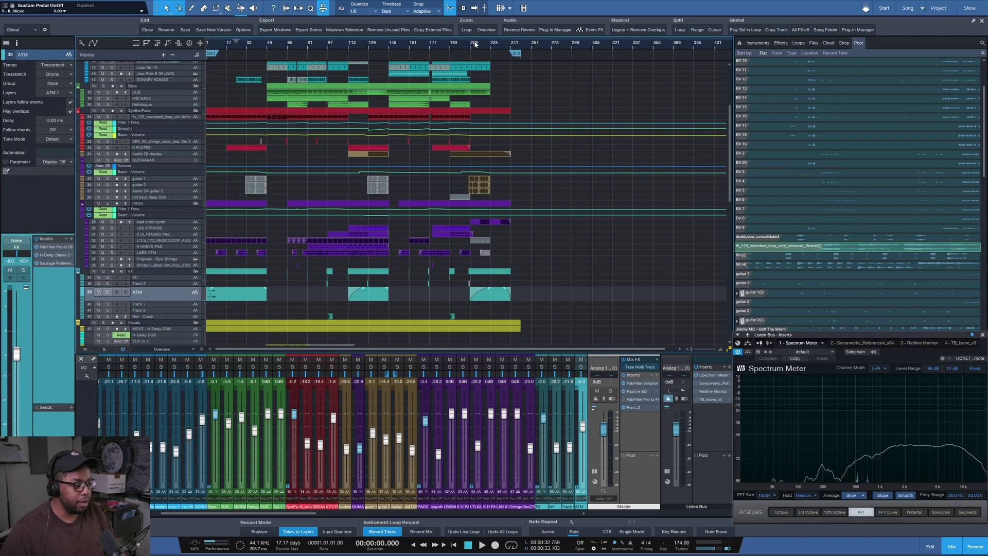
{"action": "key", "text": "shift+w"}
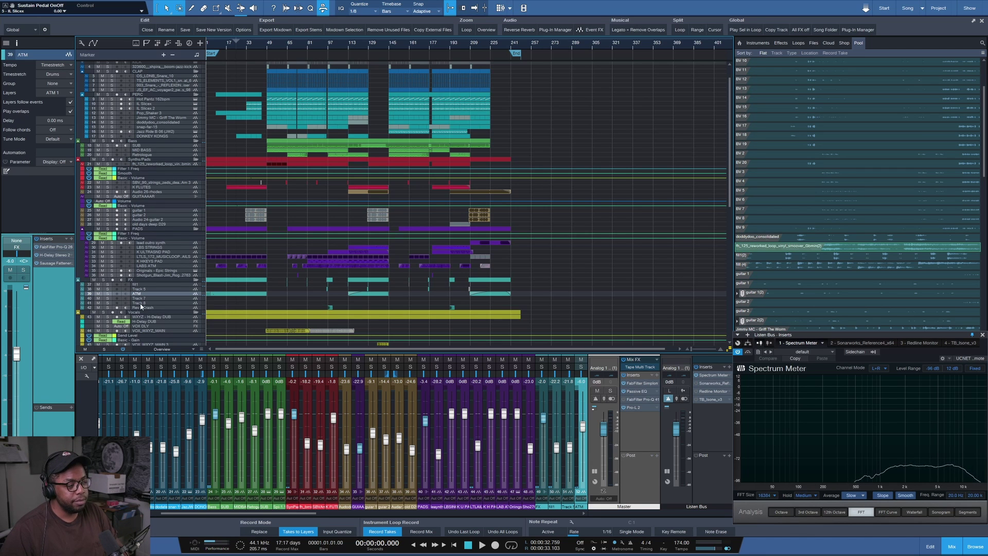
{"action": "key", "text": "space"}
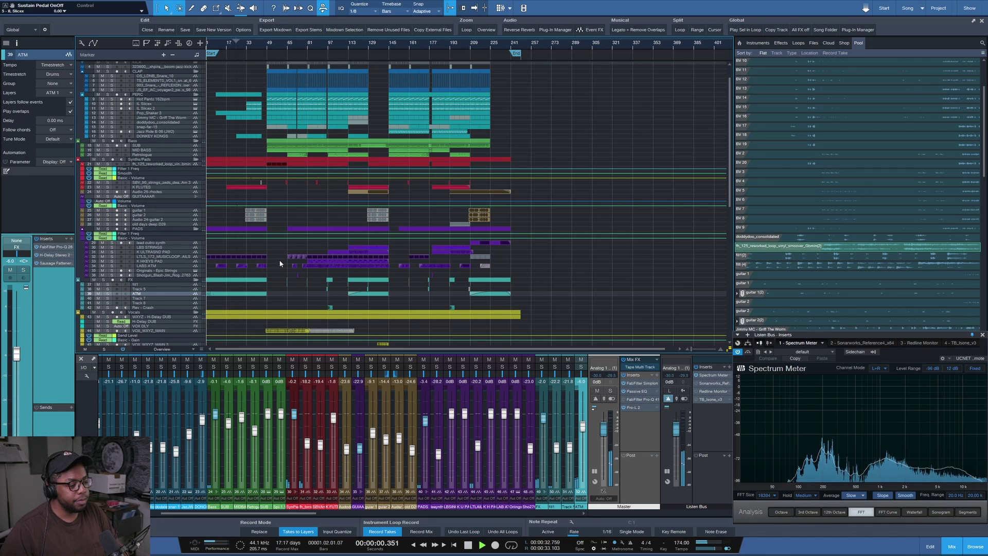
{"action": "key", "text": "shift+w"}
{"action": "key", "text": "space"}
- Compare the intro without and with the ATM track by muting it and unmuting it during playback
{"action": "left_click", "coordinate": [98, 230]}
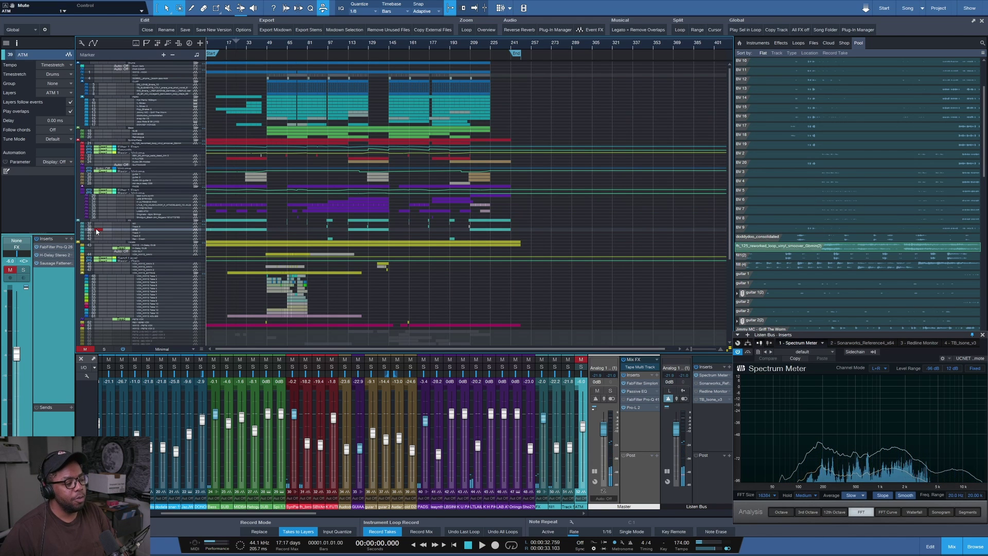
{"action": "key", "text": "space"}
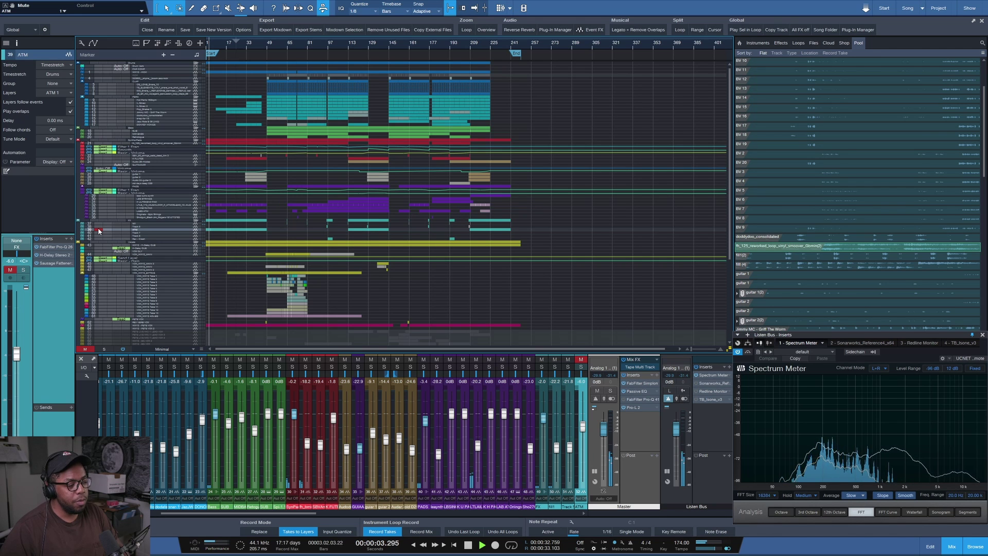
{"action": "left_click", "coordinate": [99, 230]}
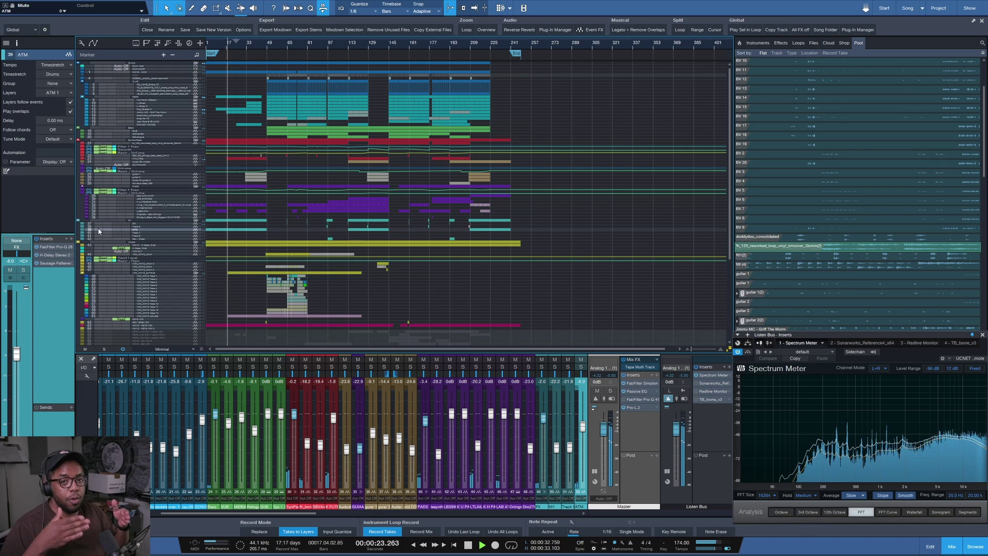
{"action": "key", "text": "space"}
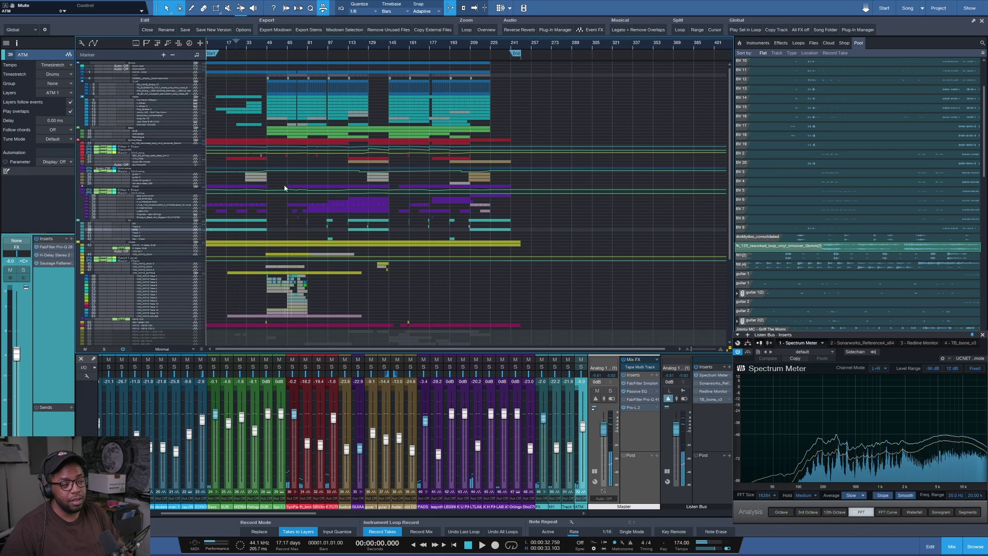
- Select the Vocals folder below the FX tracks, with the whole track list fitted in view
{"action": "scroll", "coordinate": [244, 235], "scroll_direction": "down", "scroll_amount": 3}
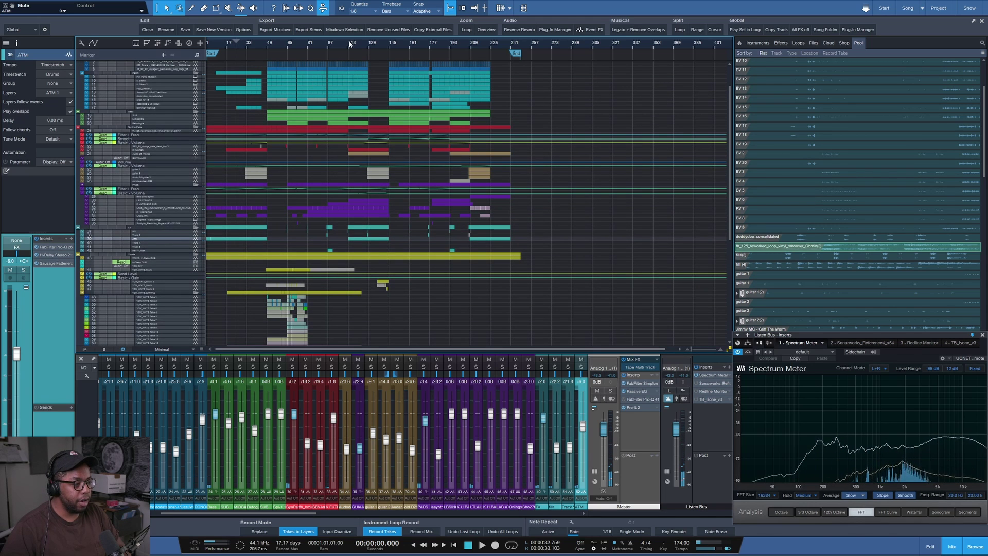
{"action": "scroll", "coordinate": [288, 231], "scroll_direction": "down", "scroll_amount": 2}
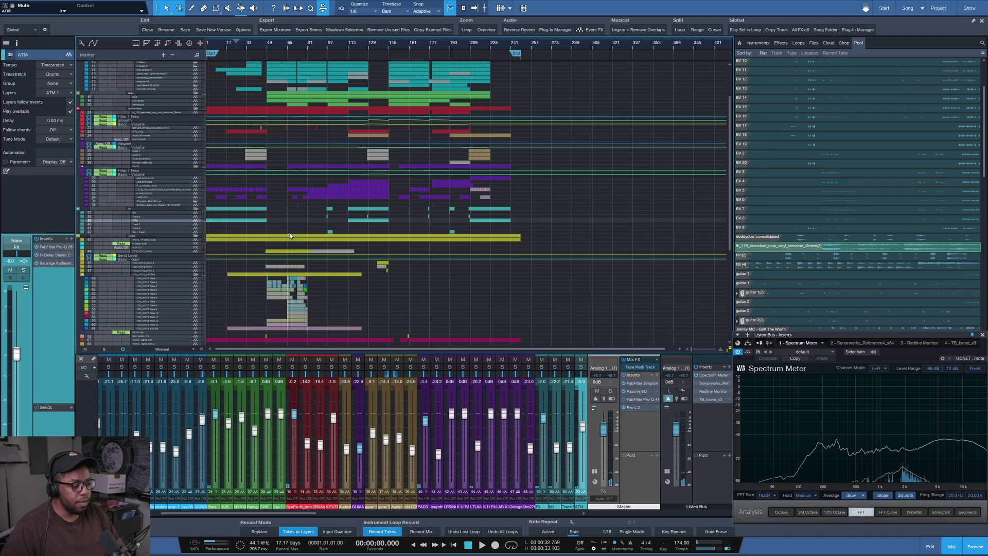
{"action": "scroll", "coordinate": [239, 235], "scroll_direction": "down", "scroll_amount": 4}
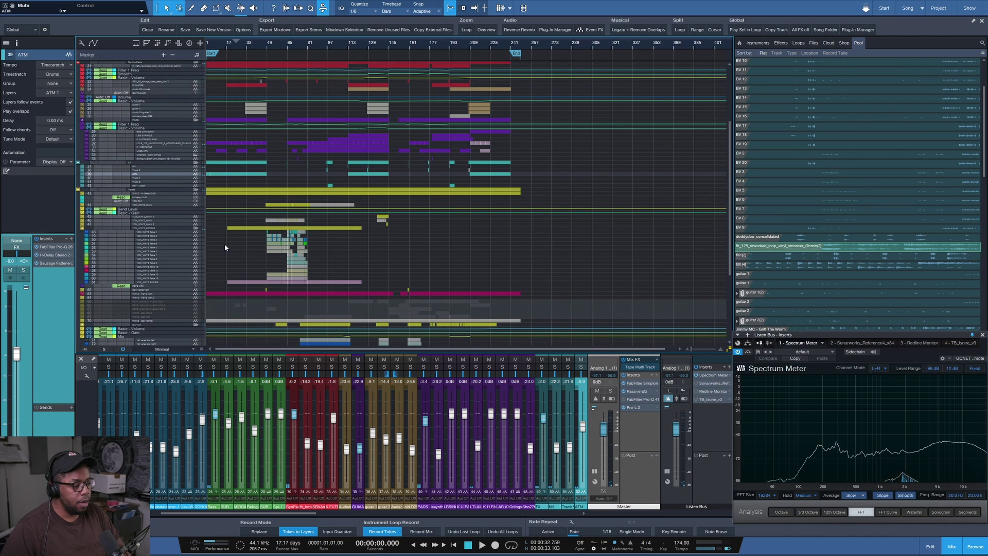
{"action": "scroll", "coordinate": [239, 234], "scroll_direction": "down", "scroll_amount": 2}
{"action": "scroll", "coordinate": [239, 233], "scroll_direction": "down", "scroll_amount": 3}
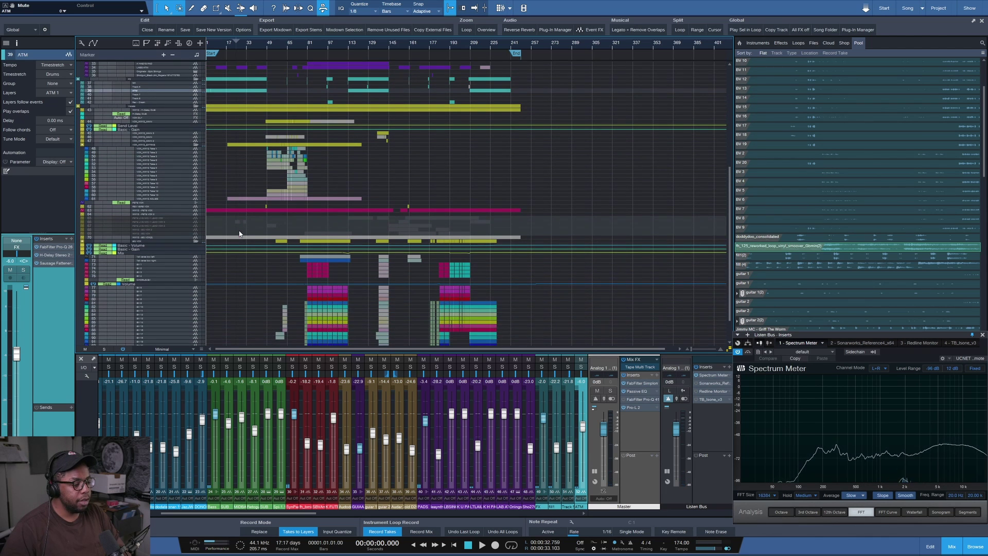
{"action": "scroll", "coordinate": [240, 162], "scroll_direction": "down", "scroll_amount": 3}
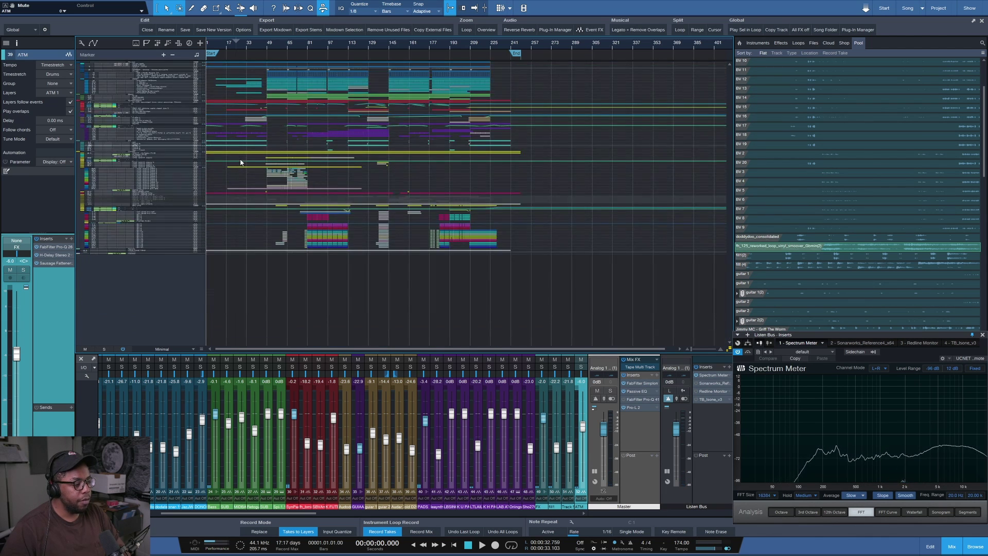
{"action": "left_click", "coordinate": [162, 155]}
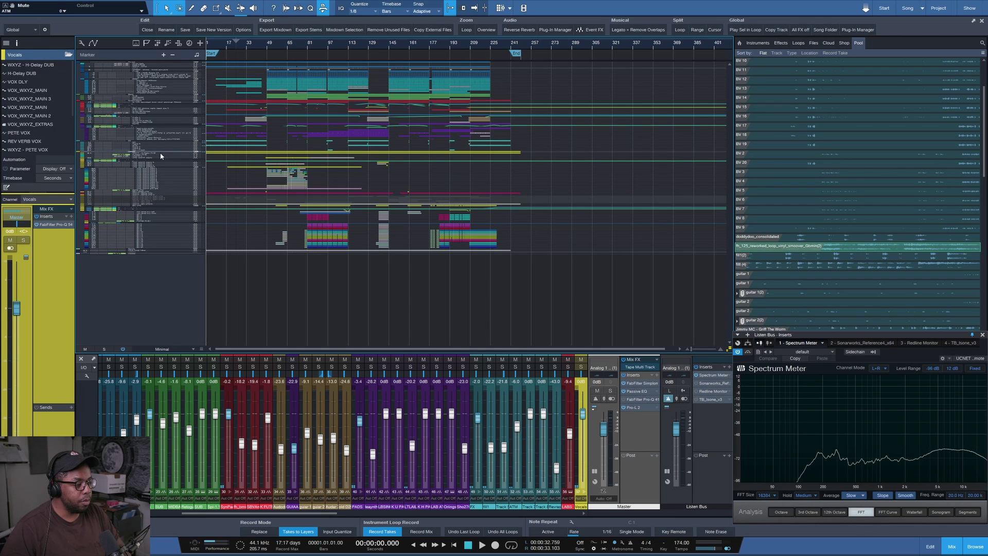
{"action": "left_click_drag", "start_coordinate": [157, 155], "coordinate": [160, 192]}
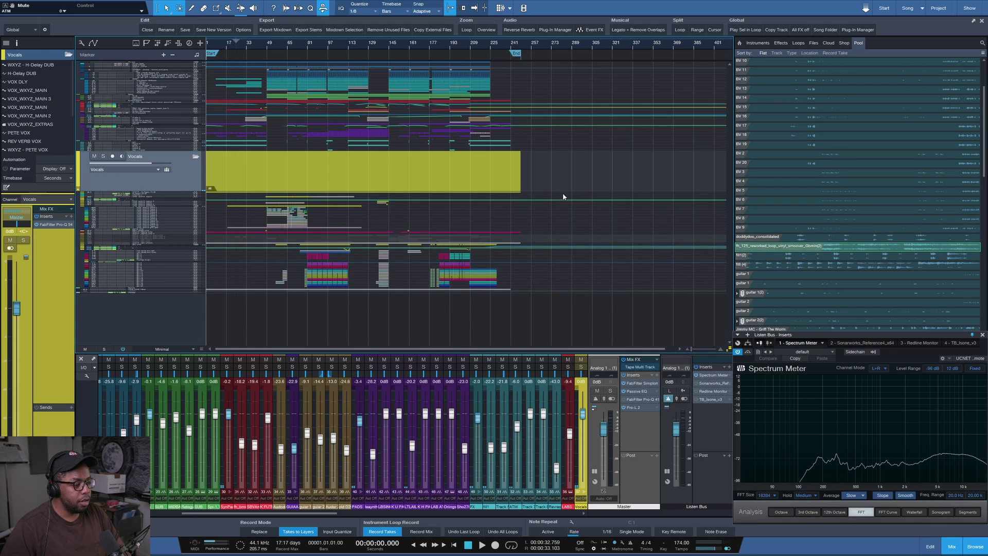
{"action": "left_click_drag", "start_coordinate": [555, 299], "coordinate": [212, 150]}
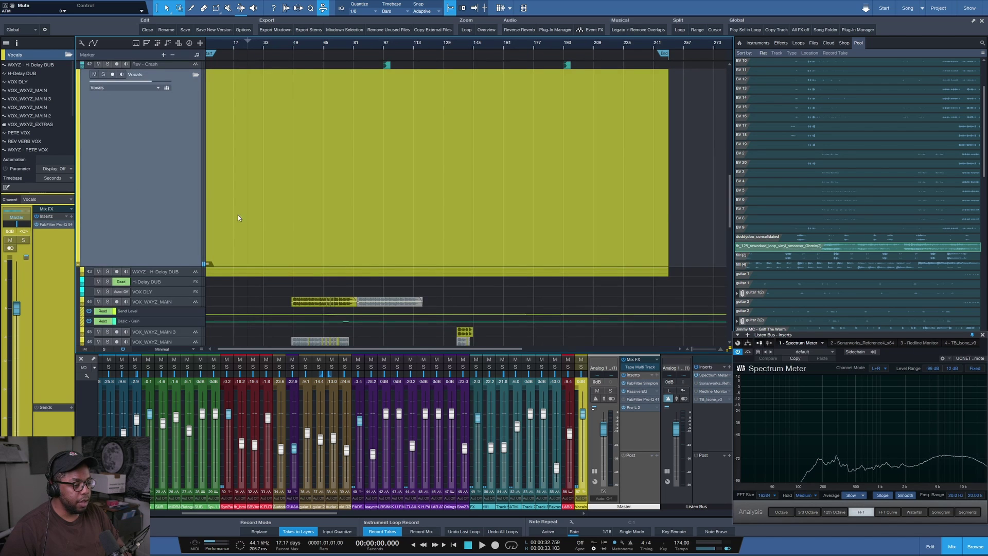
{"action": "key", "text": "shift+z"}
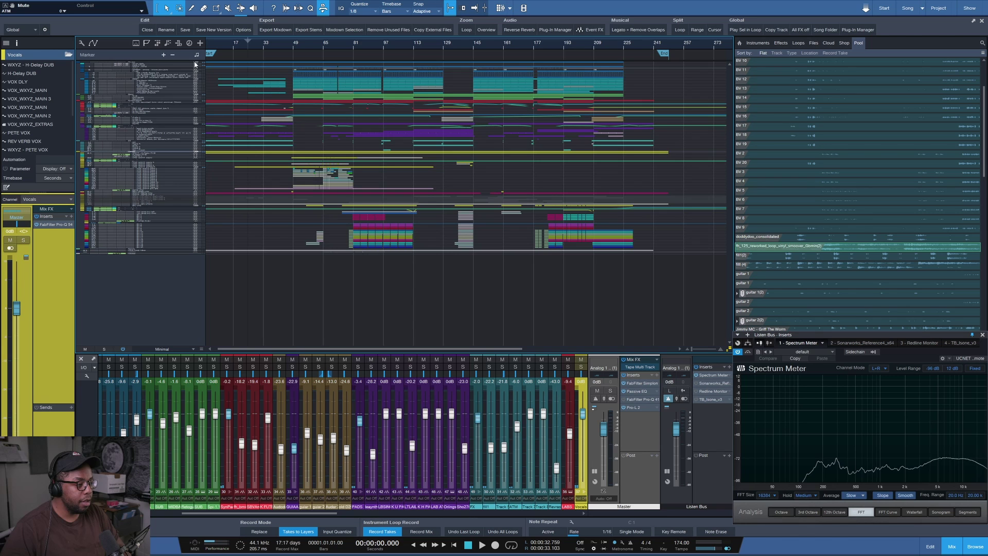
- Fit the vocal tracks into view and play the full mix from about bar 49, jumping ahead to bar 81
{"action": "scroll", "coordinate": [196, 64], "scroll_direction": "down", "scroll_amount": 3}
{"action": "scroll", "coordinate": [196, 66], "scroll_direction": "down", "scroll_amount": 1}
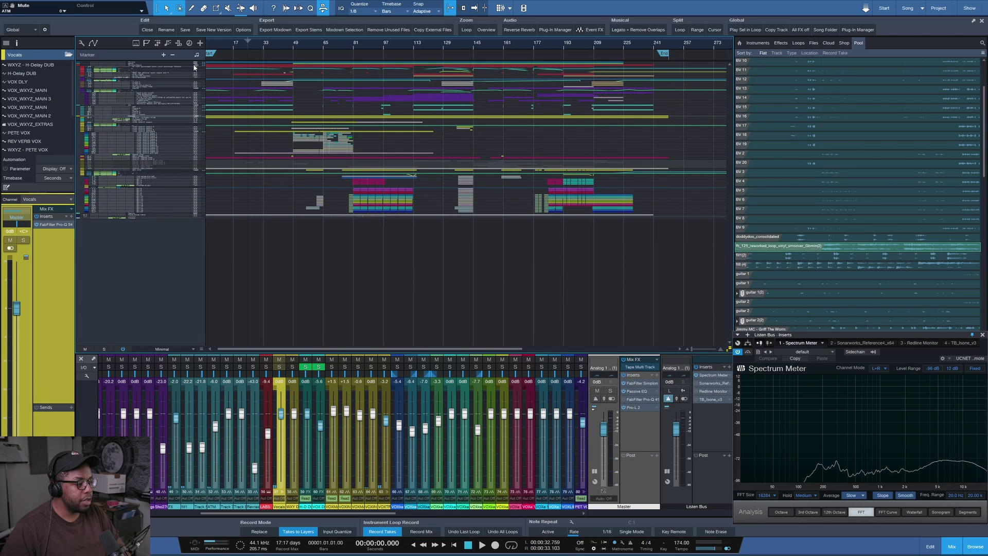
{"action": "scroll", "coordinate": [195, 67], "scroll_direction": "down", "scroll_amount": 3}
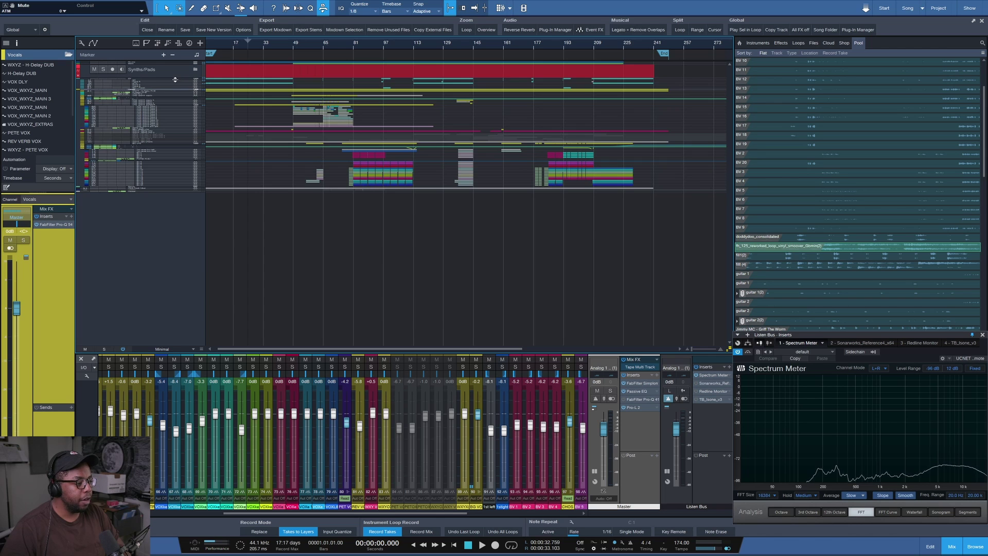
{"action": "scroll", "coordinate": [175, 80], "scroll_direction": "down", "scroll_amount": 2}
{"action": "key", "text": "z"}
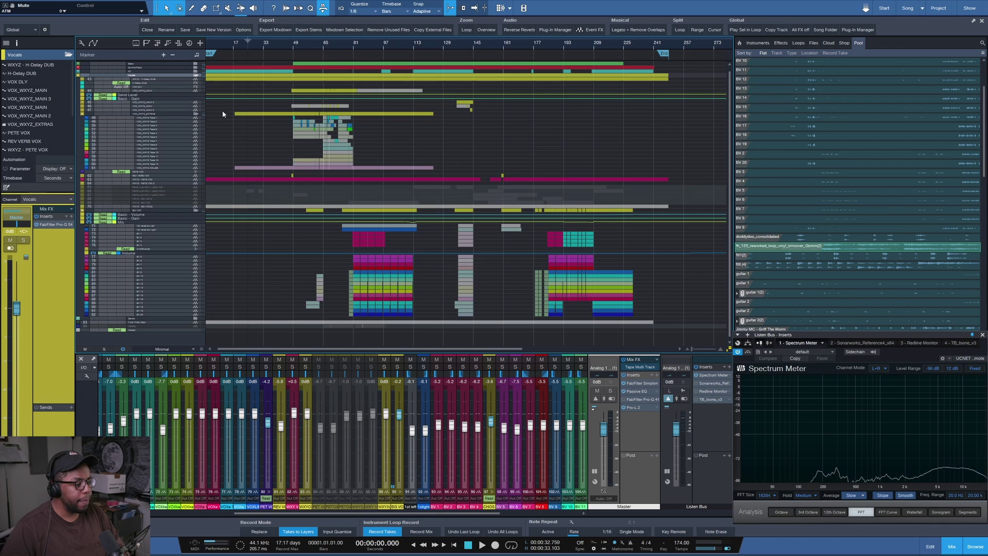
{"action": "scroll", "coordinate": [247, 144], "scroll_direction": "up", "scroll_amount": 1}
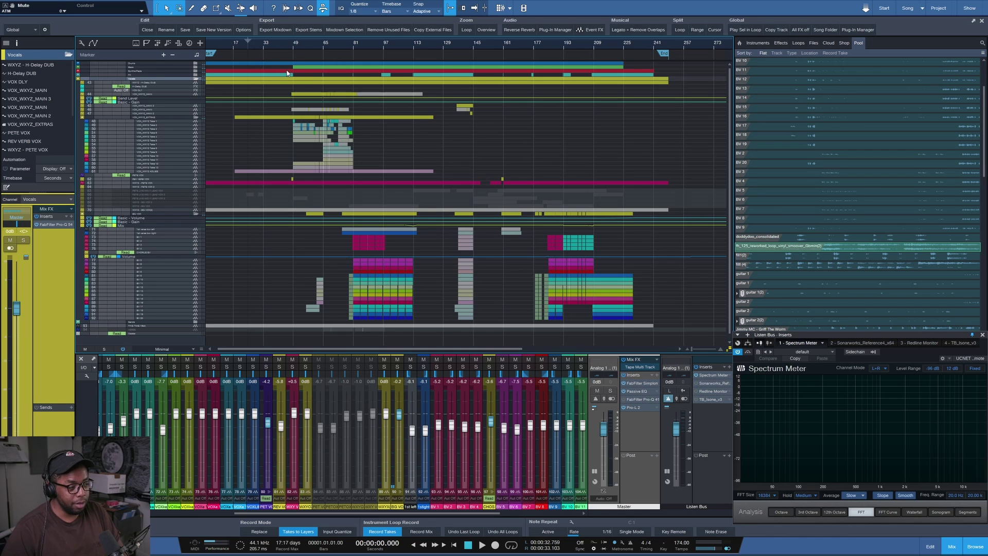
{"action": "left_click", "coordinate": [291, 44]}
{"action": "key", "text": "space"}
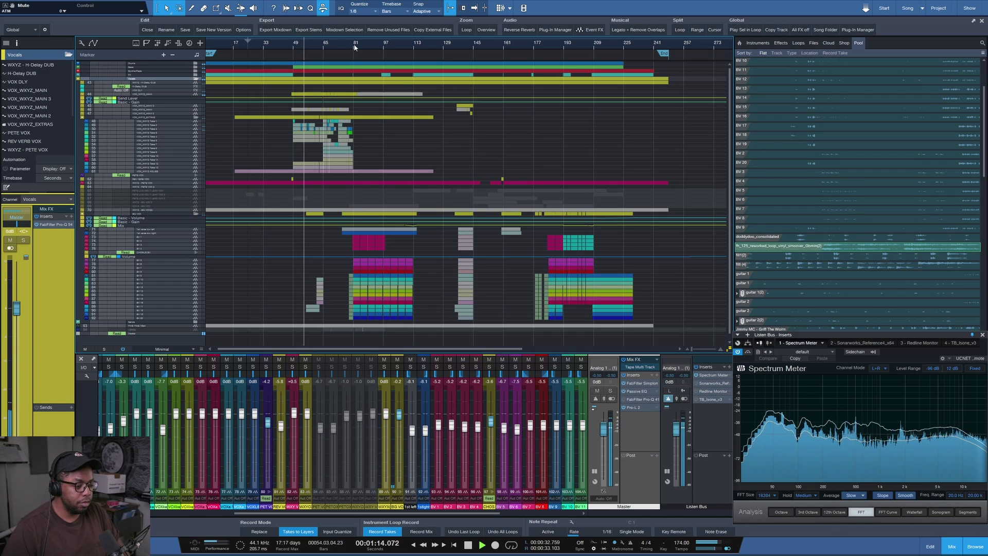
{"action": "left_click", "coordinate": [352, 48]}
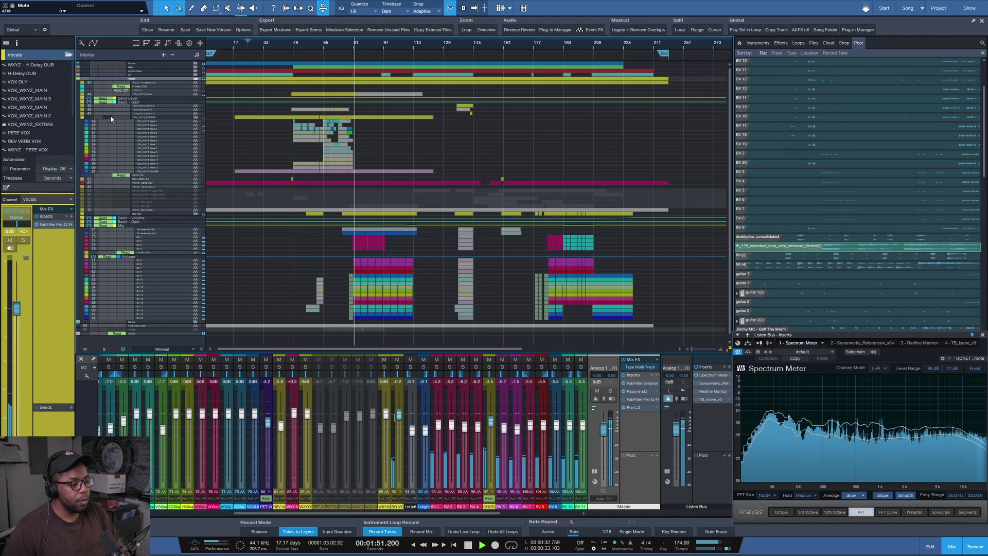
- Solo the BG VOX folder and the vocal bus above it, audition them from bar 81, and stop playback
{"action": "left_click", "coordinate": [107, 217]}
{"action": "left_click", "coordinate": [109, 176]}
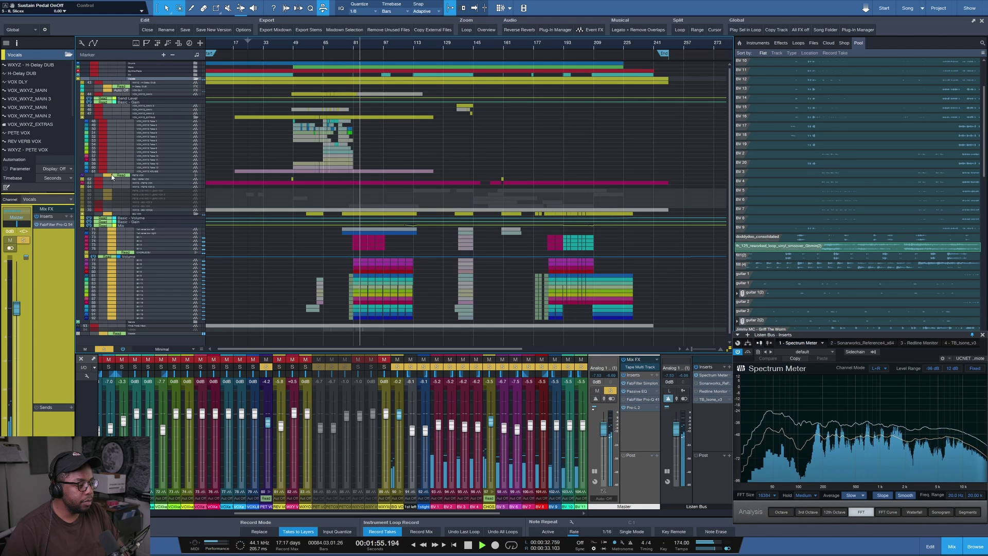
{"action": "left_click", "coordinate": [294, 180]}
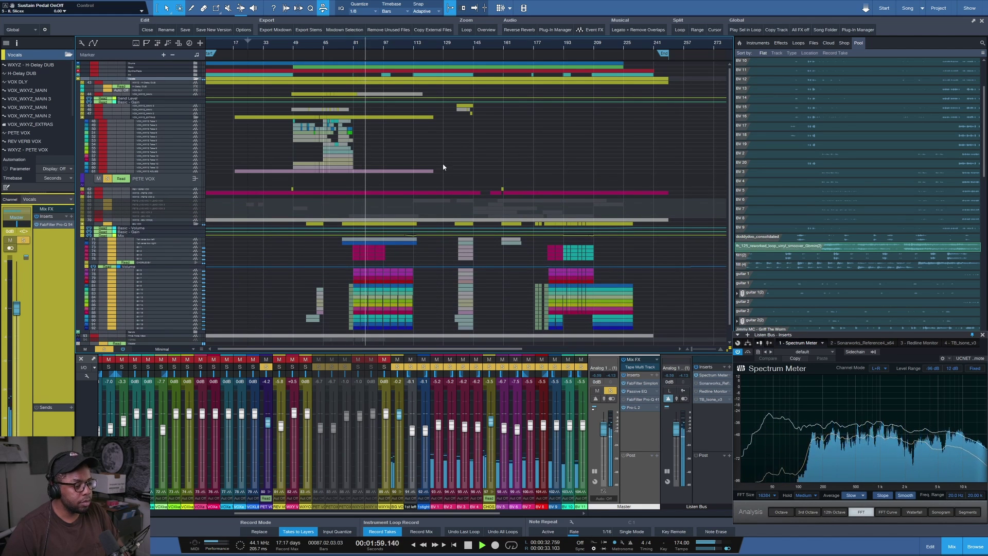
{"action": "key", "text": "space"}
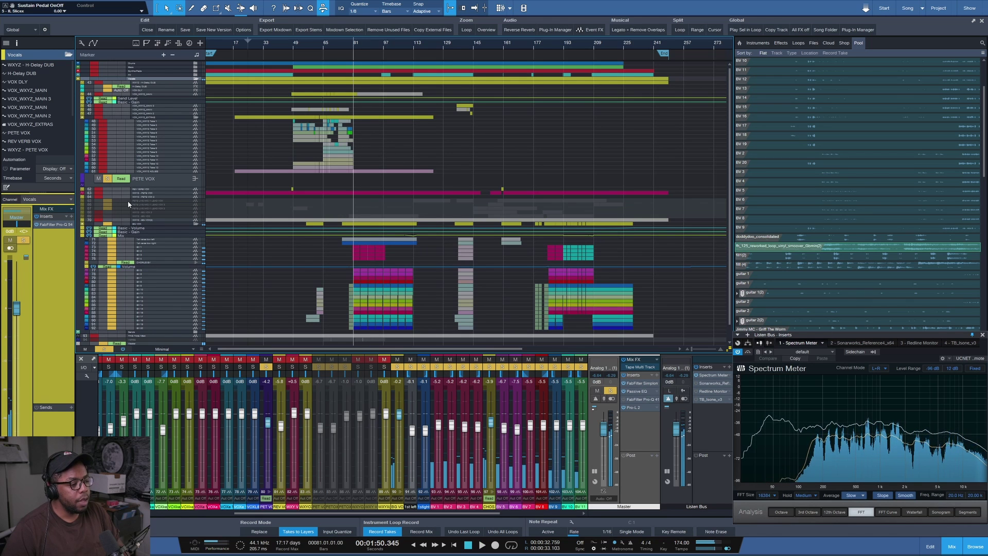
- Select the BG VOX folder and enlarge its Mix automation lane and the CHORUS BV Volume lane
{"action": "left_click", "coordinate": [149, 223]}
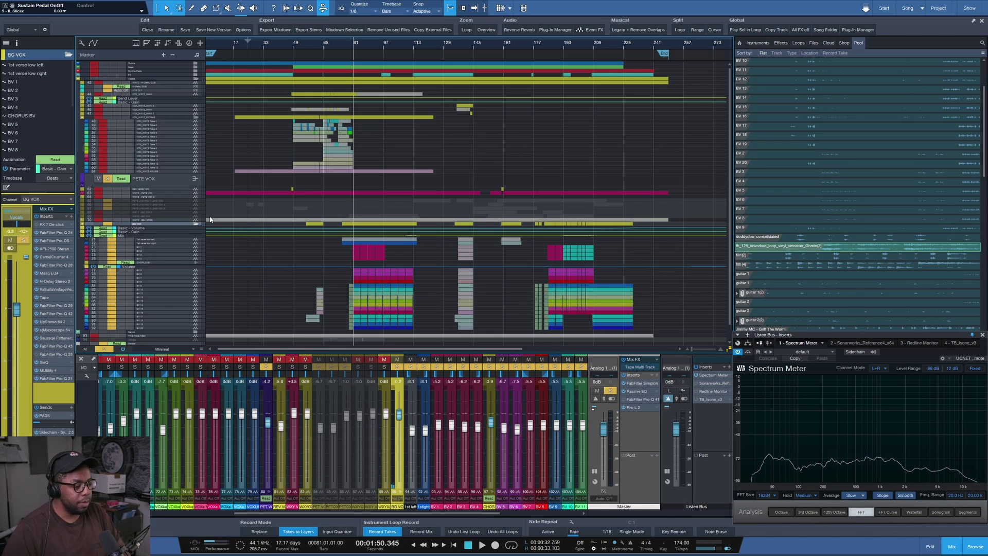
{"action": "scroll", "coordinate": [244, 278], "scroll_direction": "down", "scroll_amount": 1}
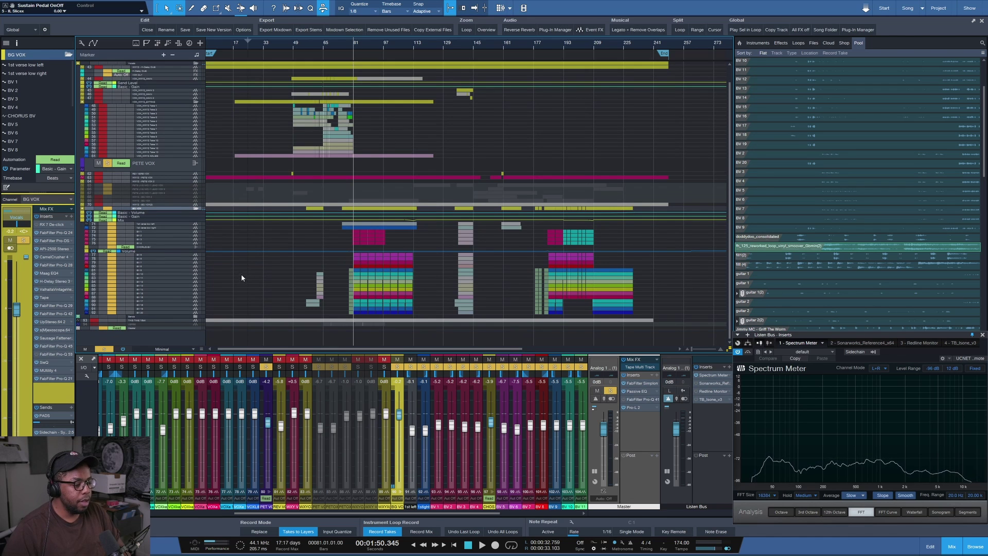
{"action": "left_click_drag", "start_coordinate": [154, 253], "coordinate": [152, 258]}
{"action": "left_click_drag", "start_coordinate": [135, 221], "coordinate": [131, 228]}
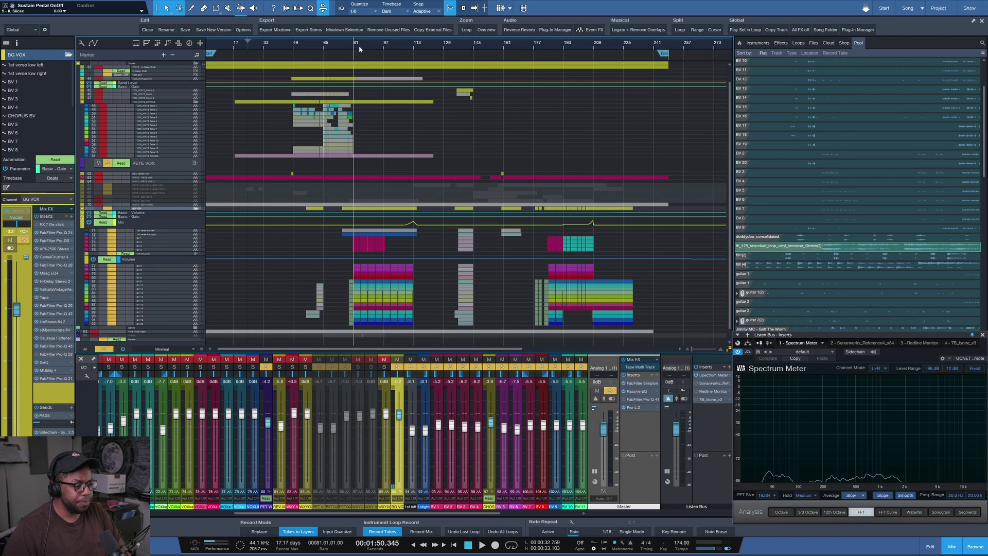
- Examine the stacked background vocal waveforms on BV 5 to BV 14 up close around bar 81
{"action": "key", "text": "e"}
{"action": "key", "text": "e"}
{"action": "key", "text": "e"}
{"action": "key", "text": "shift+e"}
{"action": "key", "text": "shift+e"}
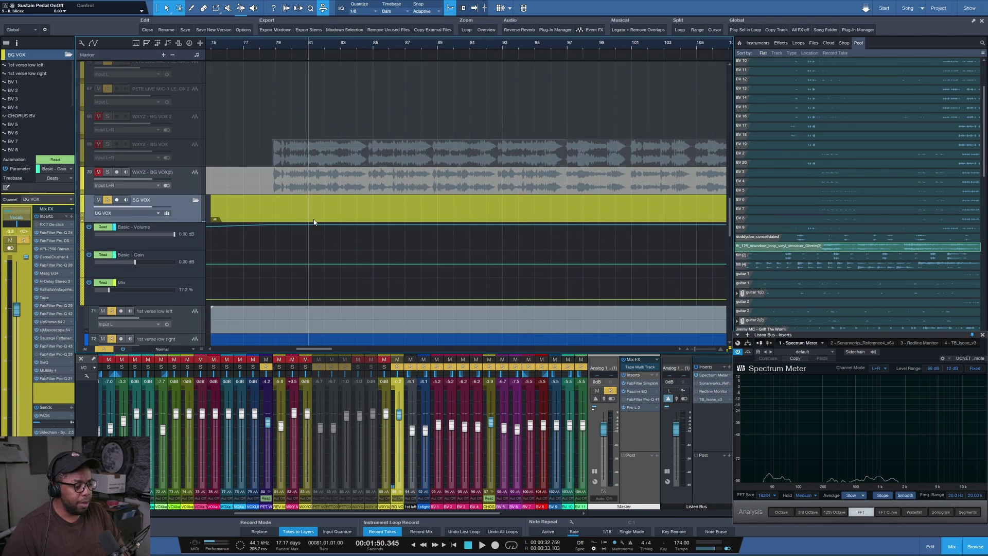
{"action": "scroll", "coordinate": [314, 222], "scroll_direction": "down", "scroll_amount": 10}
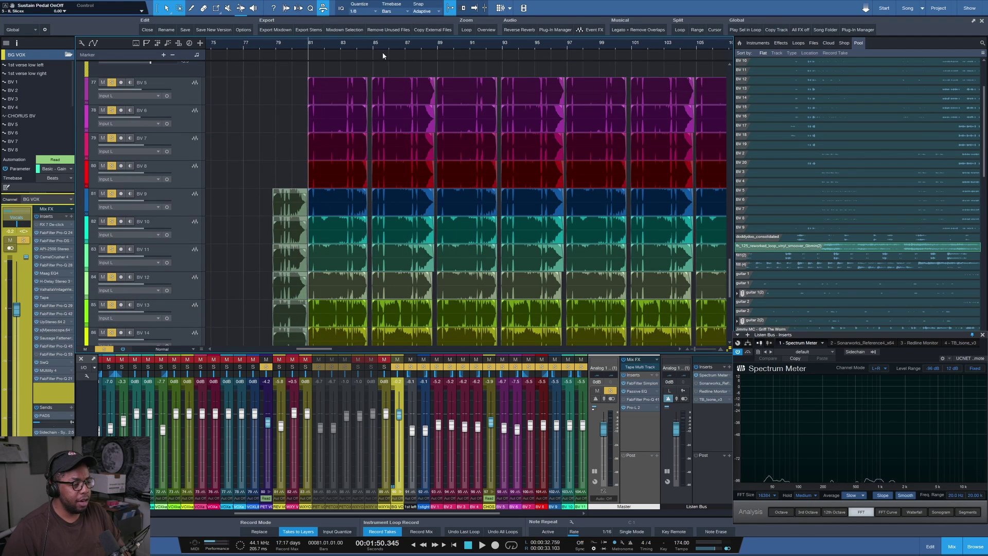
{"action": "scroll", "coordinate": [363, 42], "scroll_direction": "up", "scroll_amount": 2}
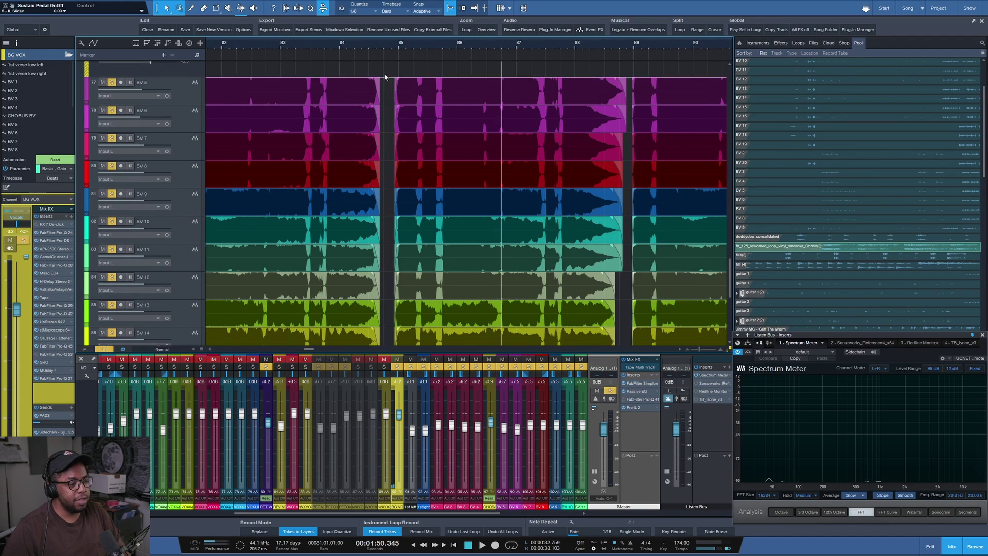
{"action": "scroll", "coordinate": [379, 44], "scroll_direction": "down", "scroll_amount": 2}
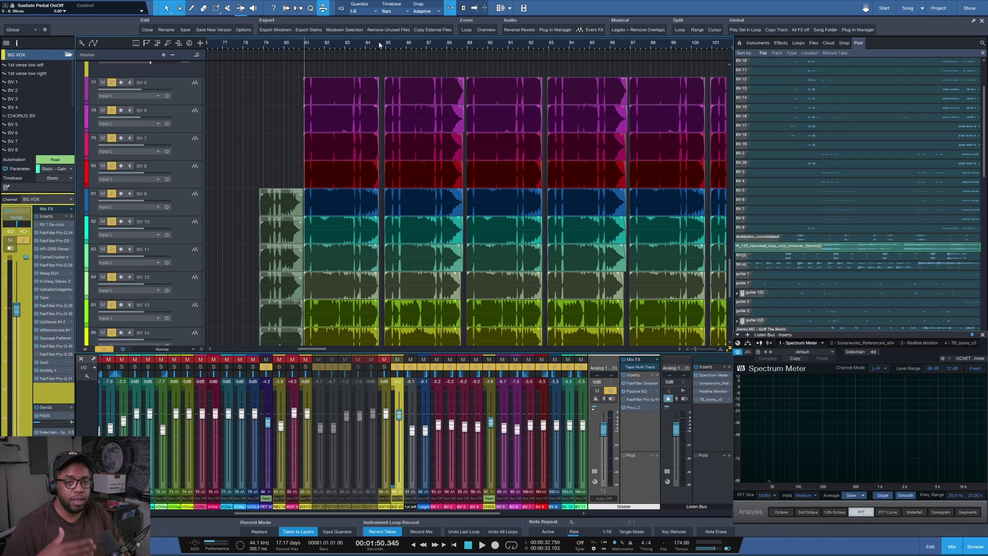
- Set the tracks to Tiny height and play the soloed background vocals from bar 81
{"action": "key", "text": "shift+w"}
{"action": "key", "text": "shift+w"}
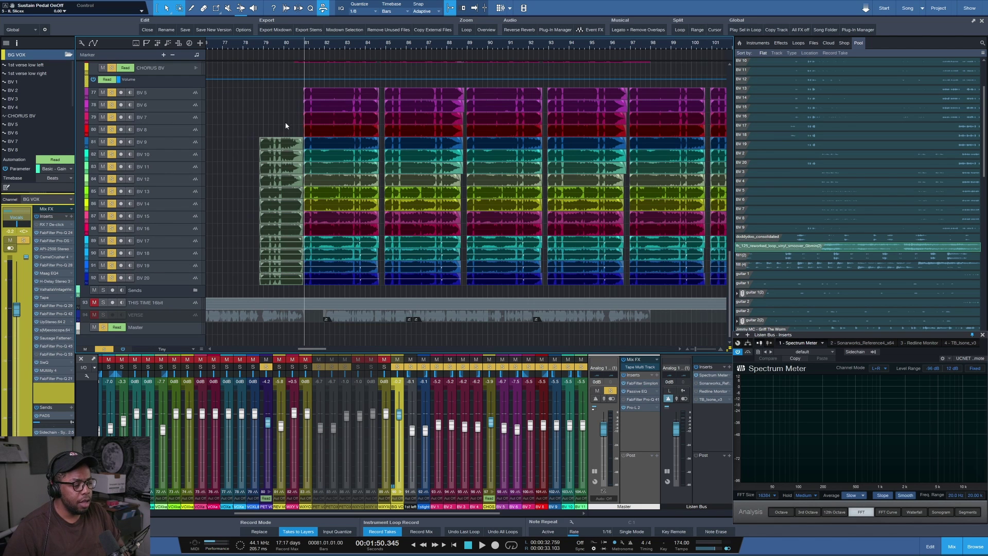
{"action": "scroll", "coordinate": [285, 122], "scroll_direction": "up", "scroll_amount": 3}
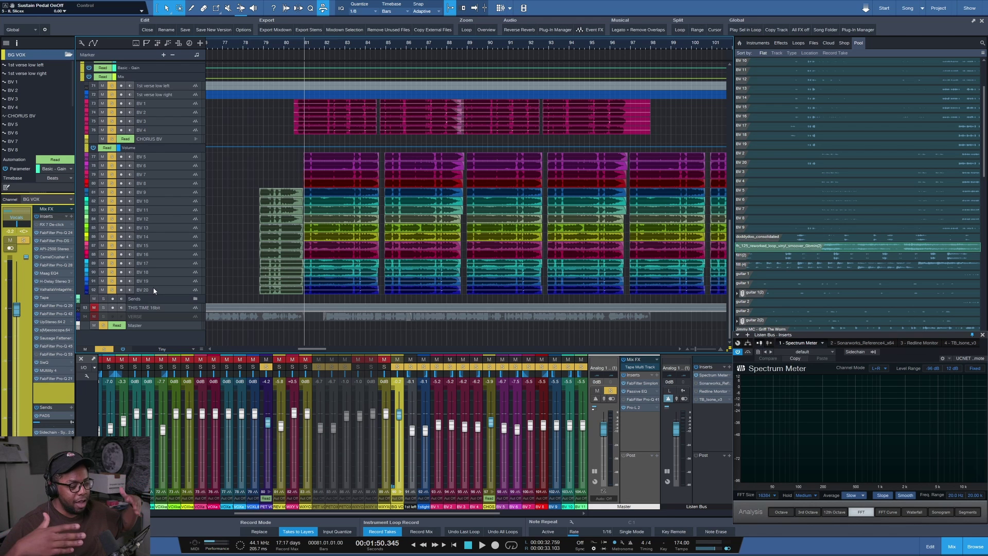
{"action": "key", "text": "space"}
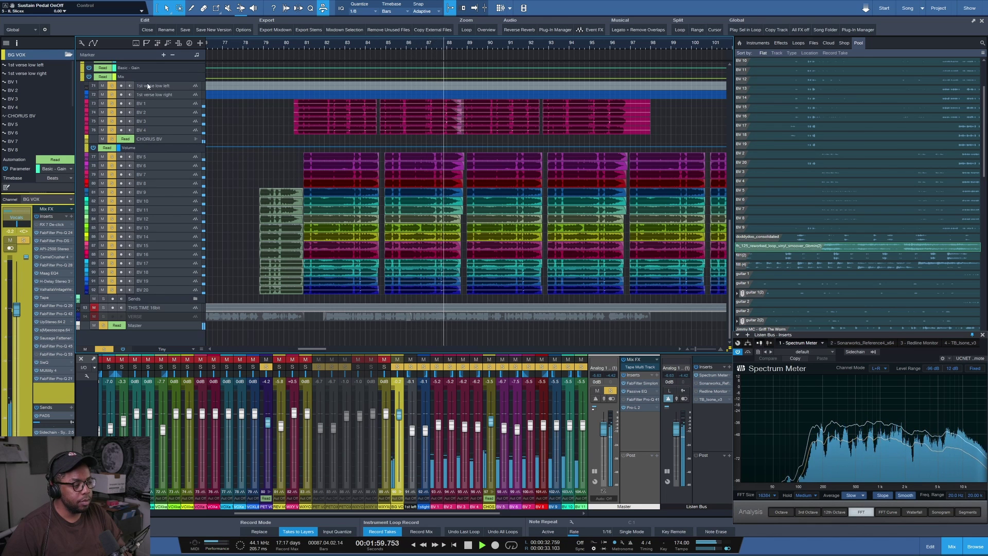
{"action": "scroll", "coordinate": [164, 134], "scroll_direction": "up", "scroll_amount": 5}
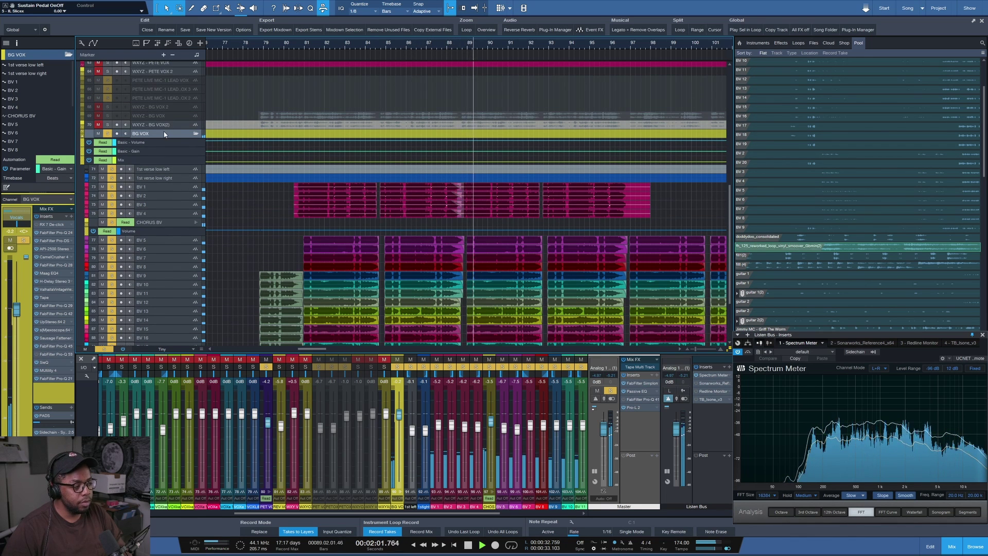
{"action": "key", "text": "space"}
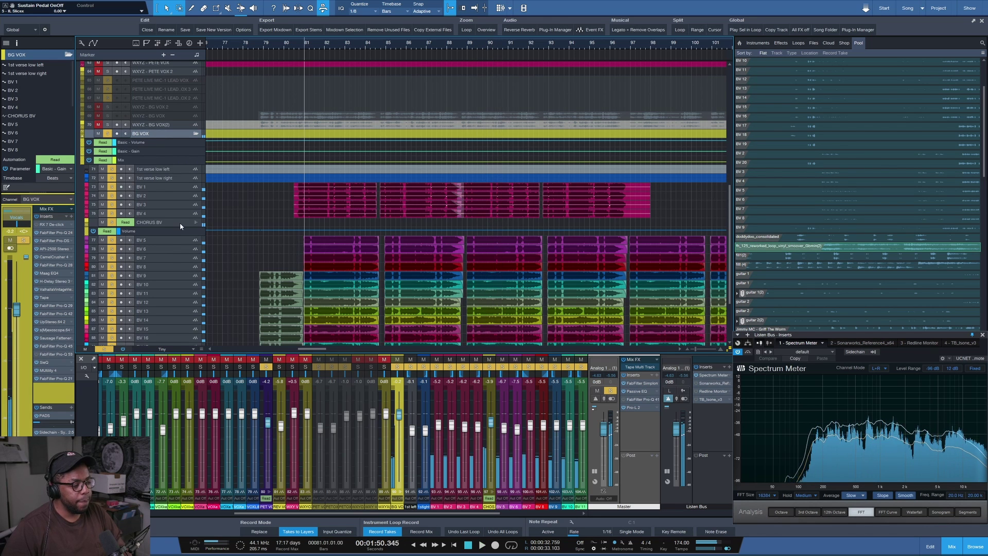
- Select the BV 5, BV 7 and BV 13 background vocal tracks in turn
{"action": "left_click", "coordinate": [155, 239]}
{"action": "left_click", "coordinate": [154, 257]}
{"action": "left_click", "coordinate": [159, 311]}
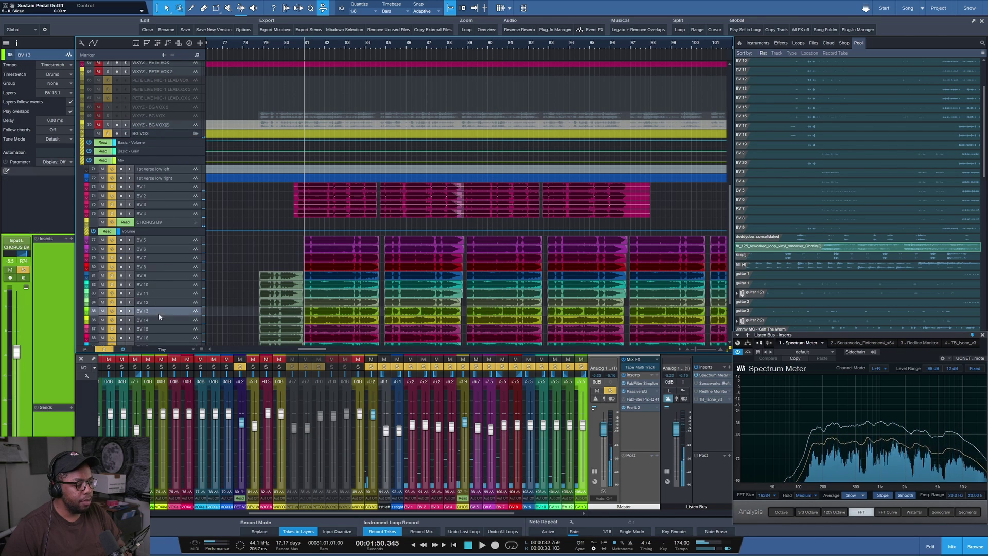
- Replay the soloed background vocals from bar 81 with the whole chorus section in view at Tiny track height
{"action": "scroll", "coordinate": [163, 261], "scroll_direction": "down", "scroll_amount": 2}
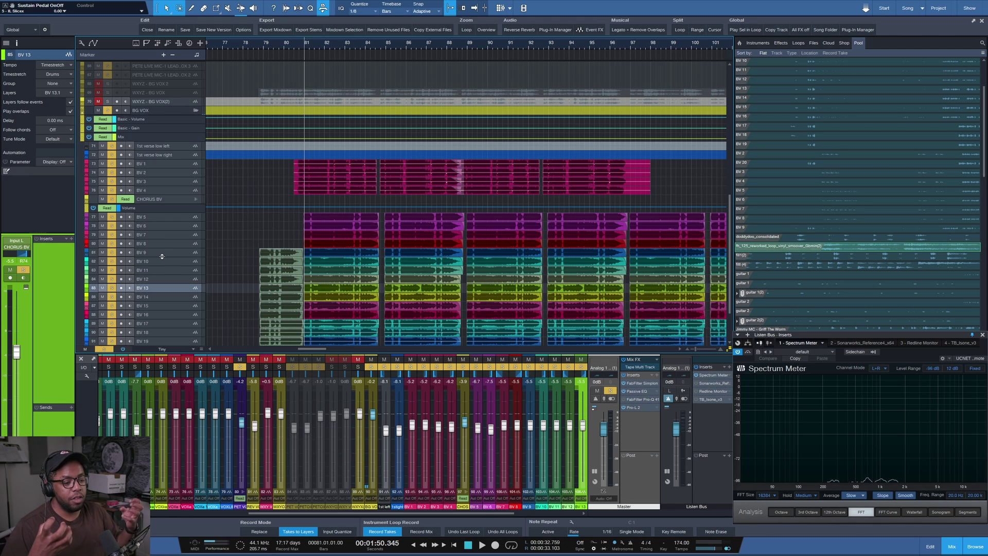
{"action": "key", "text": "space"}
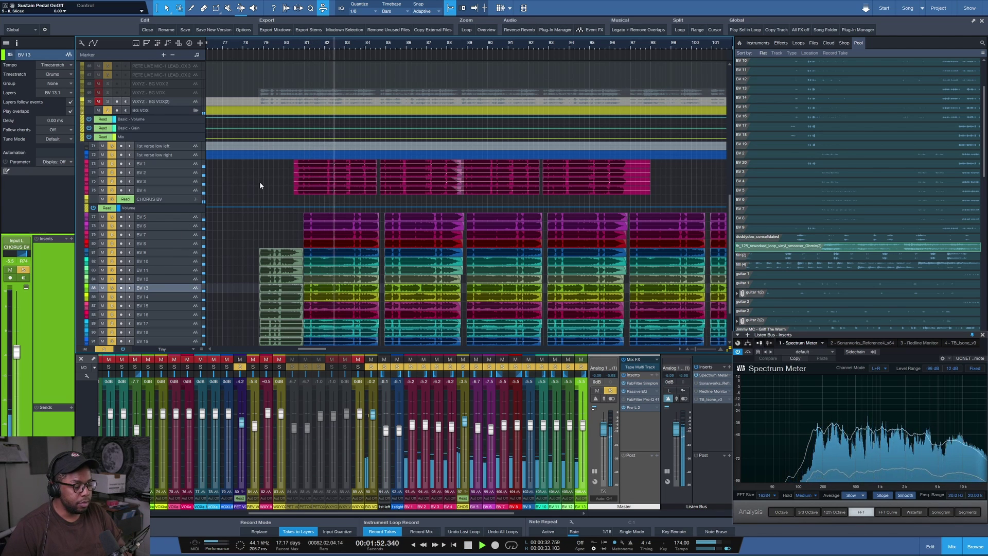
{"action": "key", "text": "shift+w"}
{"action": "key", "text": "w"}
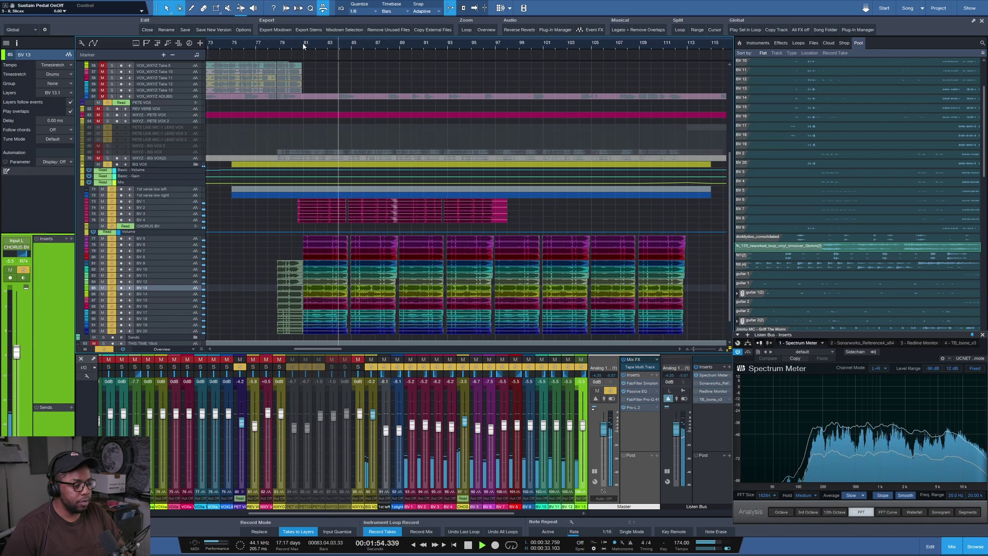
{"action": "key", "text": "shift+e"}
{"action": "key", "text": "shift+w"}
{"action": "key", "text": "shift+w"}
{"action": "key", "text": "space"}
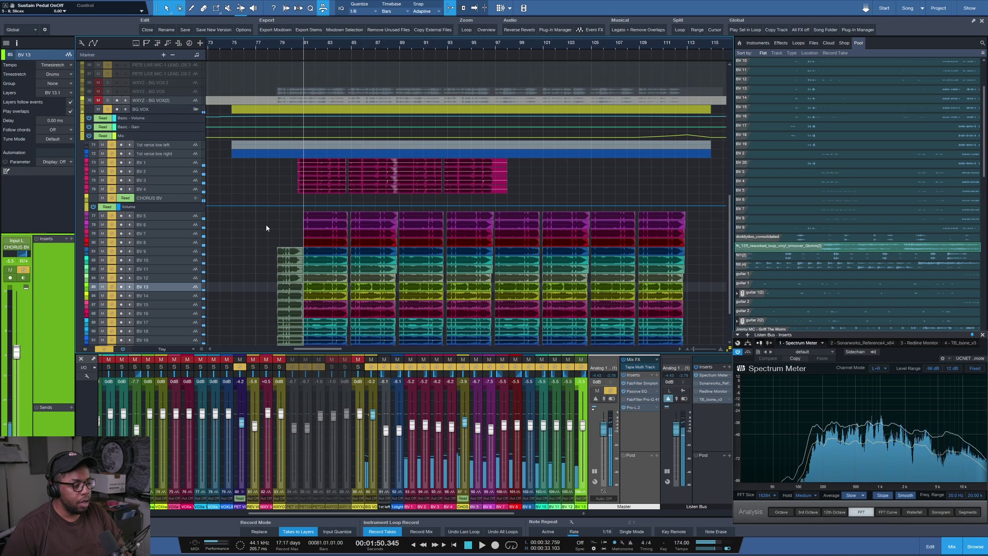
- Enlarge the CHORUS BV Volume automation lane to inspect its curve across the whole song
{"action": "scroll", "coordinate": [264, 223], "scroll_direction": "down", "scroll_amount": 1}
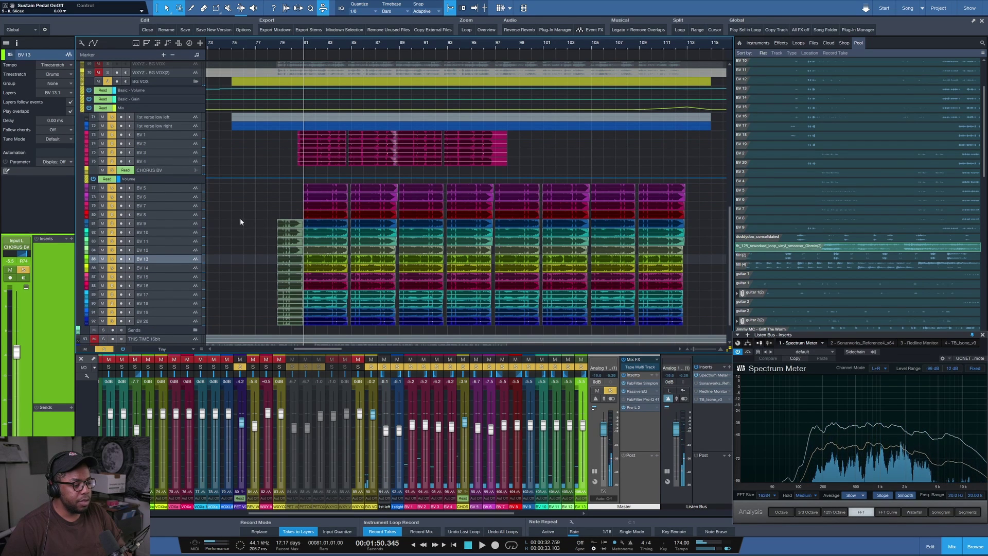
{"action": "scroll", "coordinate": [239, 218], "scroll_direction": "down", "scroll_amount": 1}
{"action": "scroll", "coordinate": [328, 48], "scroll_direction": "up", "scroll_amount": 4, "text": "ctrl"}
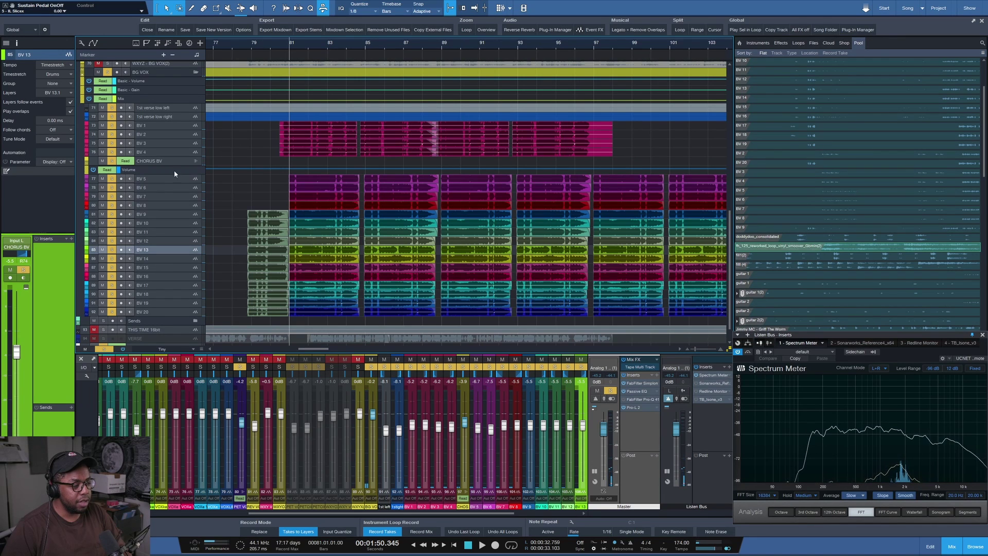
{"action": "left_click_drag", "start_coordinate": [173, 175], "coordinate": [173, 194]}
{"action": "scroll", "coordinate": [311, 45], "scroll_direction": "down", "scroll_amount": 5, "text": "ctrl"}
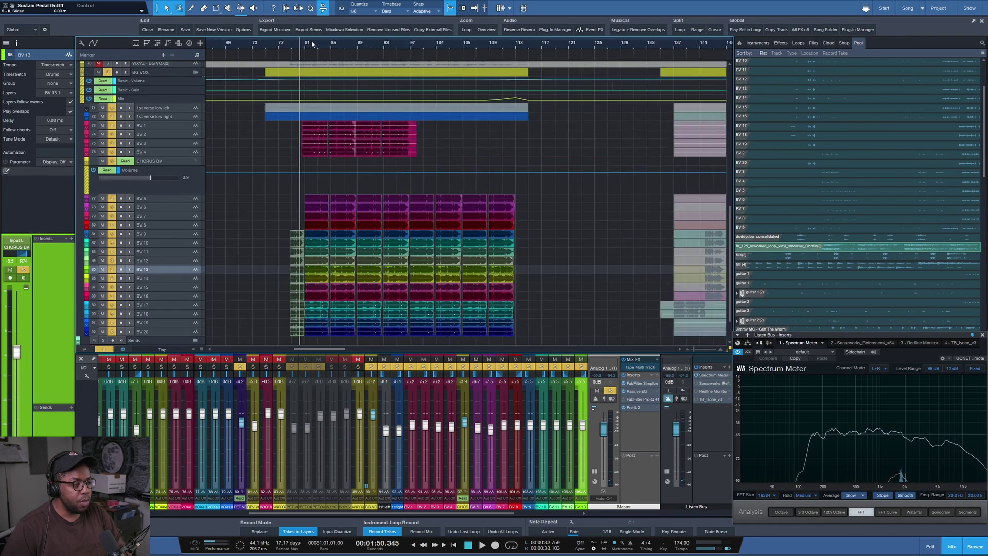
{"action": "left_click_drag", "start_coordinate": [181, 194], "coordinate": [179, 235]}
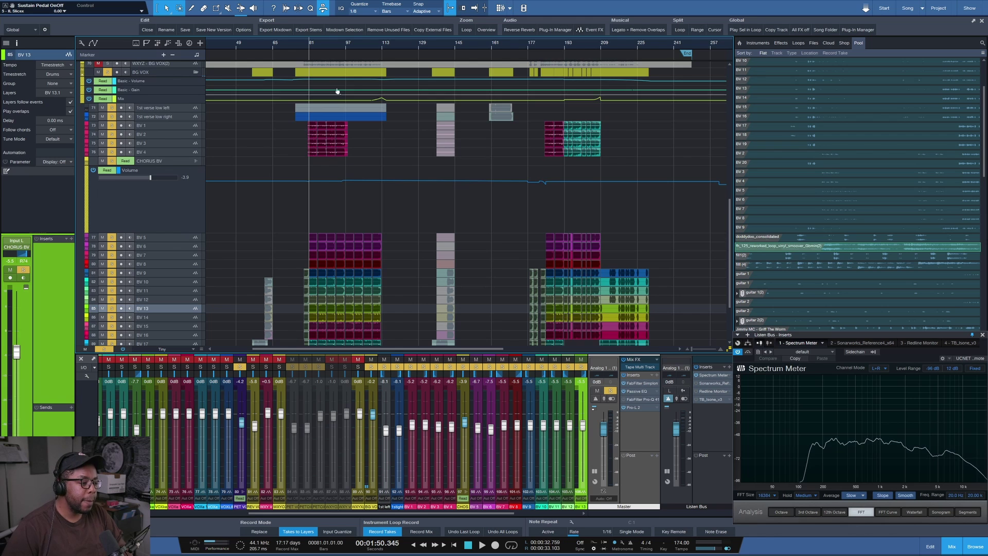
- Shrink the tracks to Overview height across the vocal section and enlarge the magenta lead vocal track 63
{"action": "scroll", "coordinate": [225, 179], "scroll_direction": "down", "scroll_amount": 3, "text": "alt"}
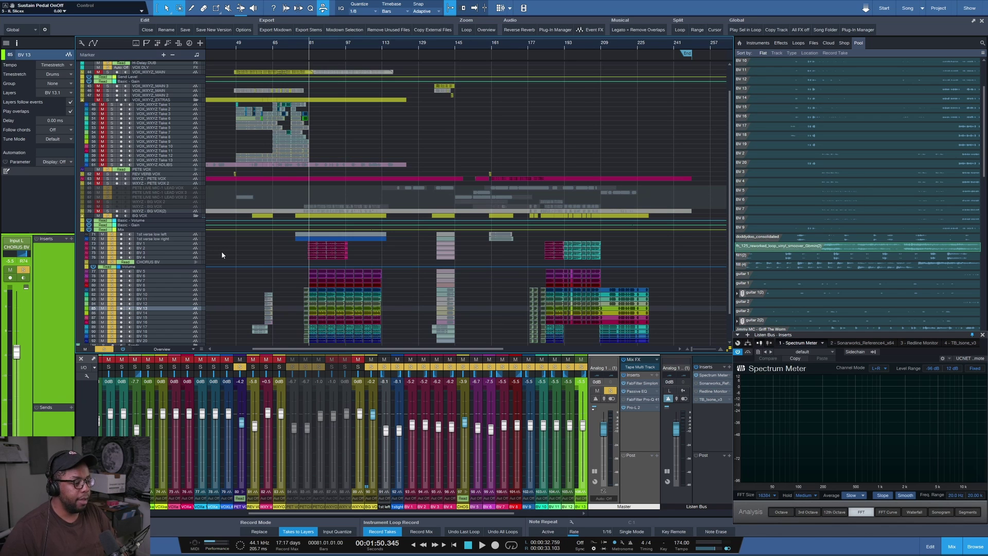
{"action": "scroll", "coordinate": [222, 251], "scroll_direction": "down", "scroll_amount": 5}
{"action": "scroll", "coordinate": [221, 247], "scroll_direction": "up", "scroll_amount": 4}
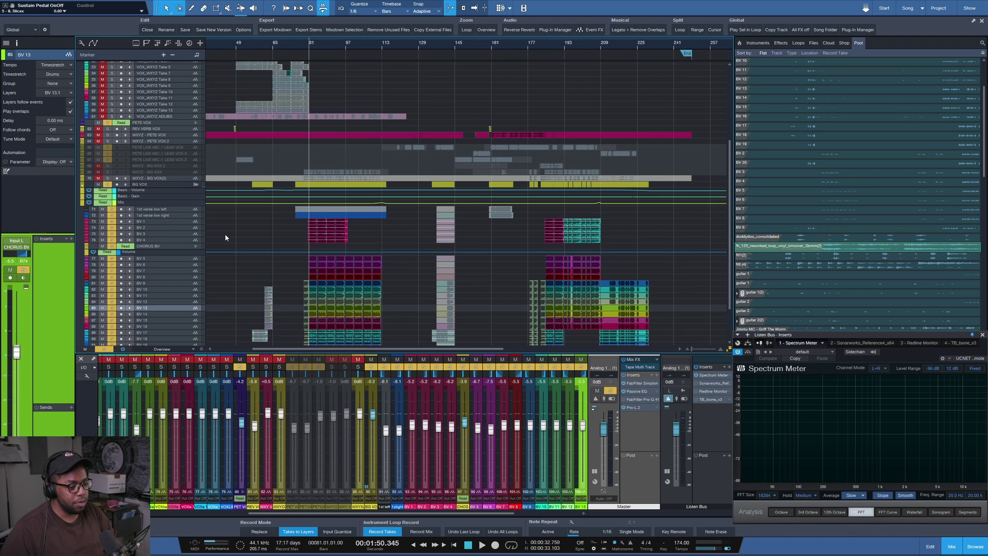
{"action": "scroll", "coordinate": [225, 235], "scroll_direction": "left", "scroll_amount": 5}
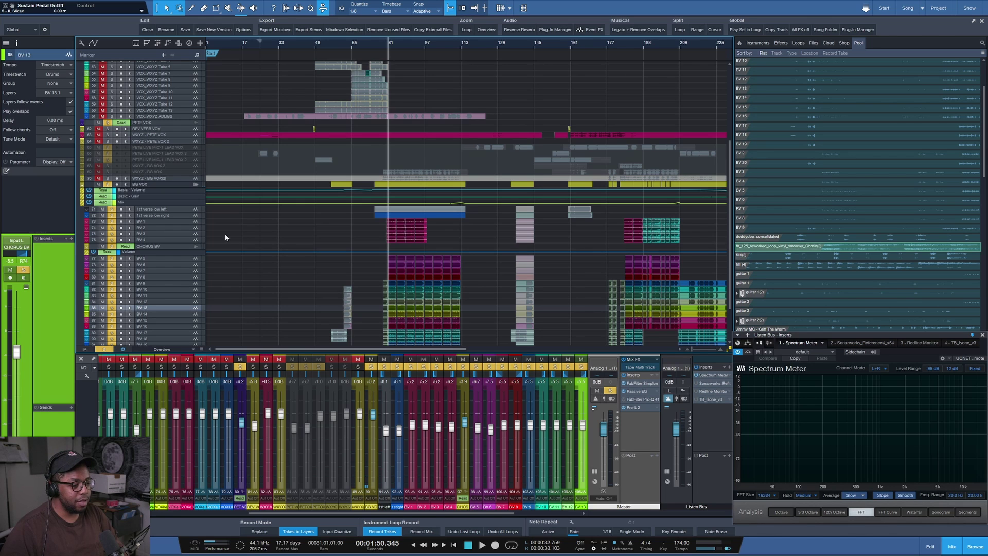
{"action": "scroll", "coordinate": [225, 236], "scroll_direction": "down", "scroll_amount": 2}
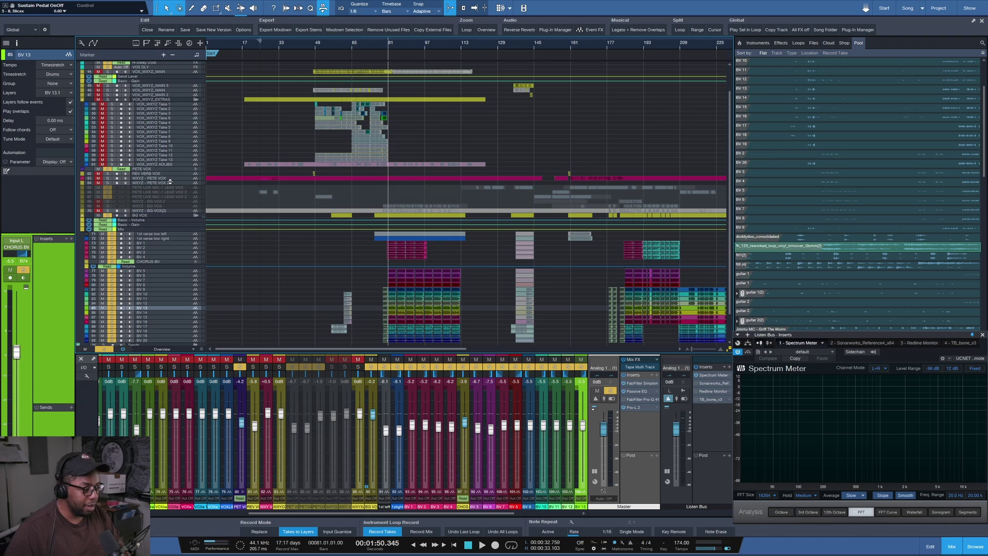
{"action": "left_click_drag", "start_coordinate": [170, 181], "coordinate": [165, 199]}
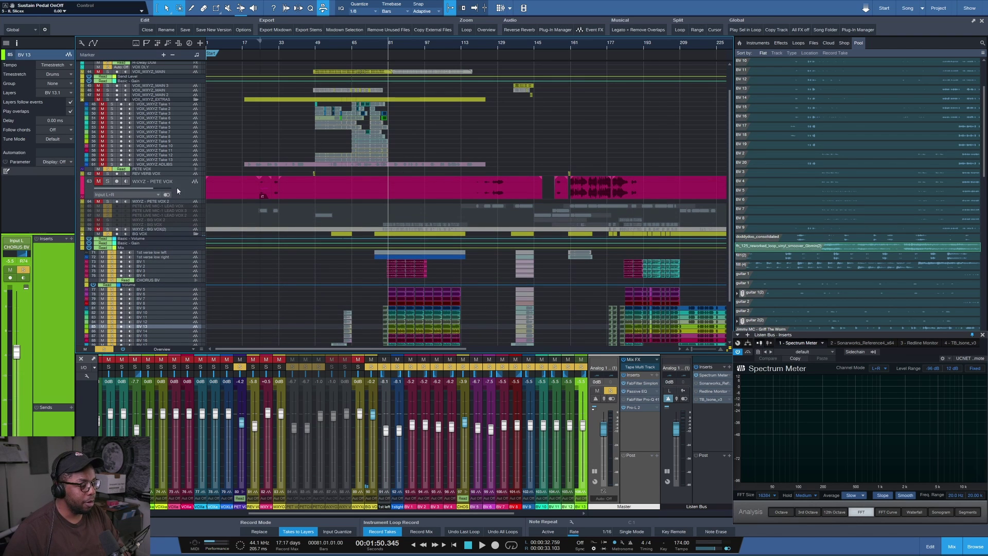
- Place the playhead at bar 48 and enlarge the VOX_WXYZ_EXTRAS folder track to view its contents
{"action": "scroll", "coordinate": [250, 149], "scroll_direction": "up", "scroll_amount": 2}
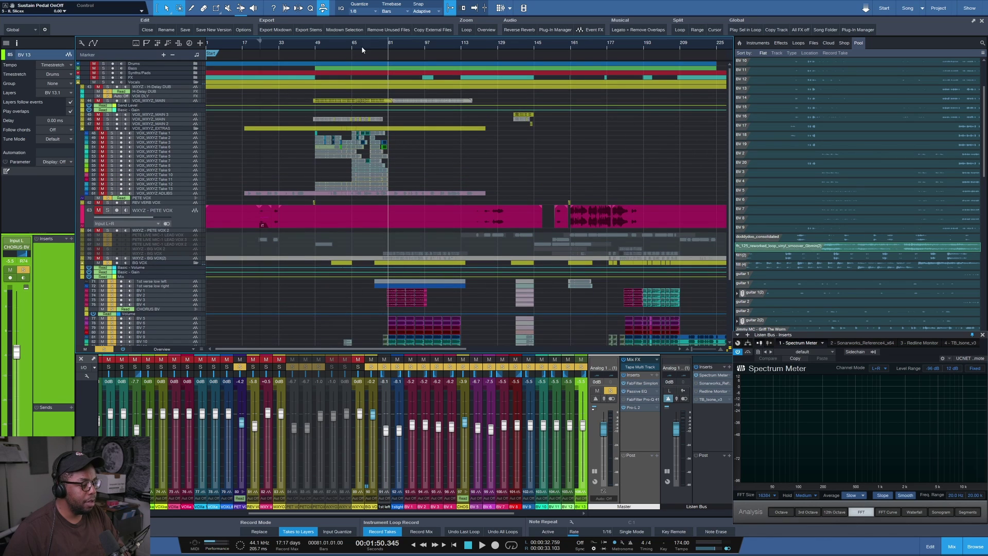
{"action": "scroll", "coordinate": [319, 44], "scroll_direction": "up", "scroll_amount": 4}
{"action": "left_click", "coordinate": [299, 43]}
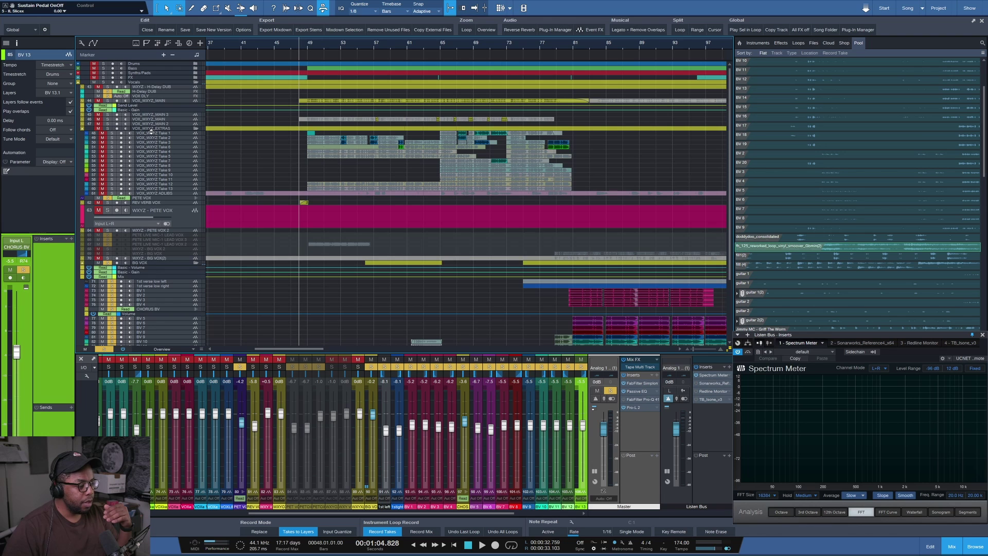
{"action": "left_click_drag", "start_coordinate": [149, 130], "coordinate": [145, 145]}
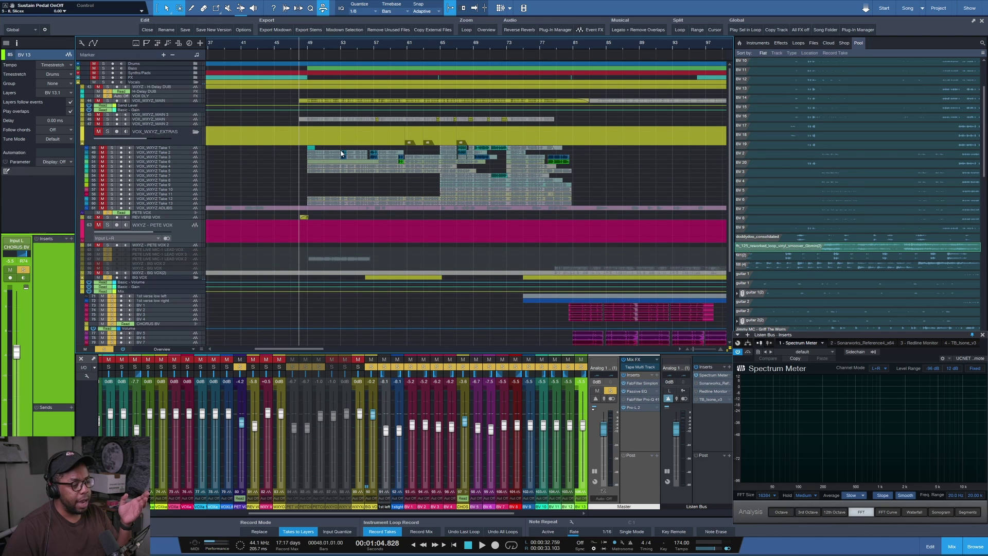
{"action": "scroll", "coordinate": [319, 46], "scroll_direction": "up", "scroll_amount": 3}
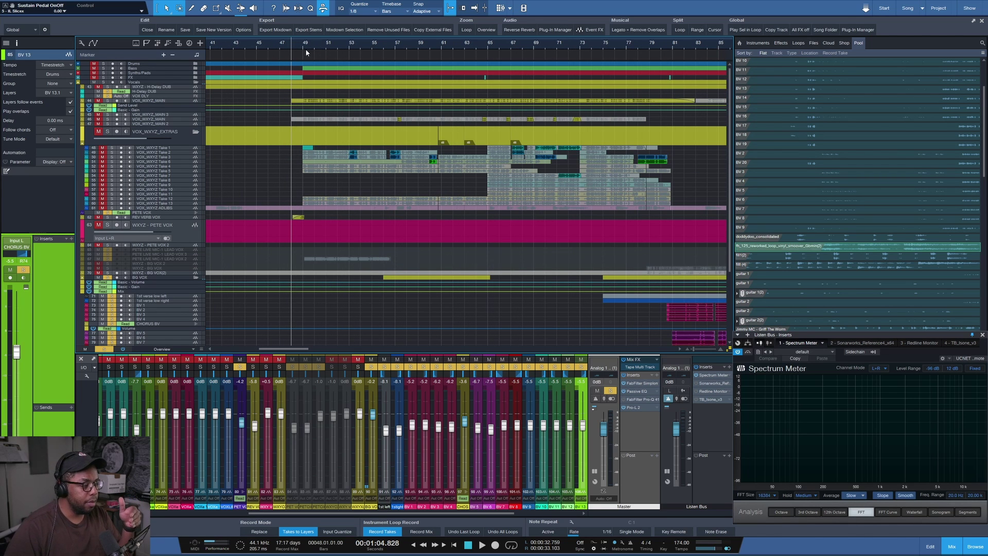
- Enlarge the VOX_WXYZ_MAIN track until its full stereo waveform and input settings are in view
{"action": "left_click_drag", "start_coordinate": [162, 102], "coordinate": [157, 108]}
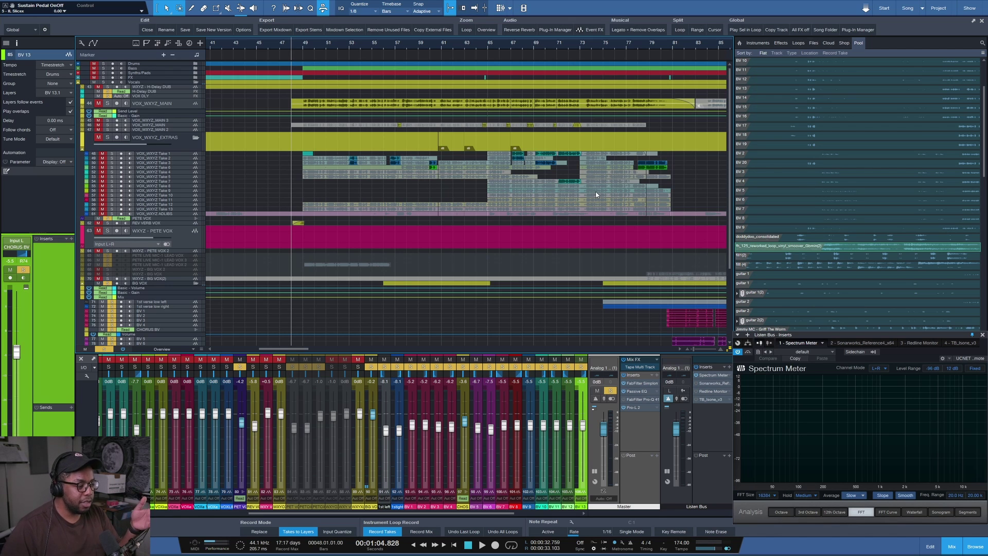
{"action": "left_click_drag", "start_coordinate": [177, 109], "coordinate": [177, 137]}
{"action": "key", "text": "w"}
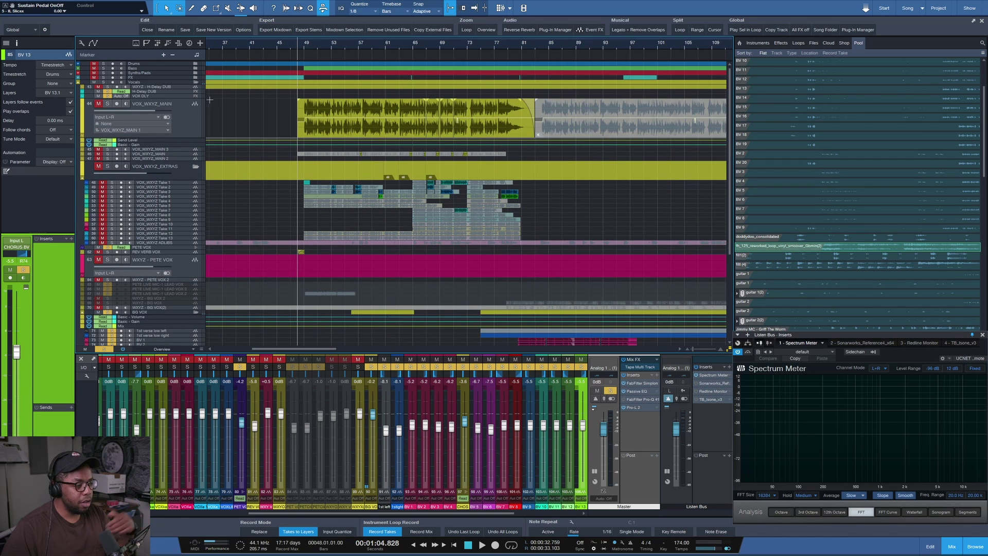
- Solo the VOX_WXYZ_MAIN track, audition the verse lead vocal, and select the track
{"action": "left_click", "coordinate": [99, 104]}
{"action": "left_click", "coordinate": [107, 103]}
{"action": "key", "text": "space"}
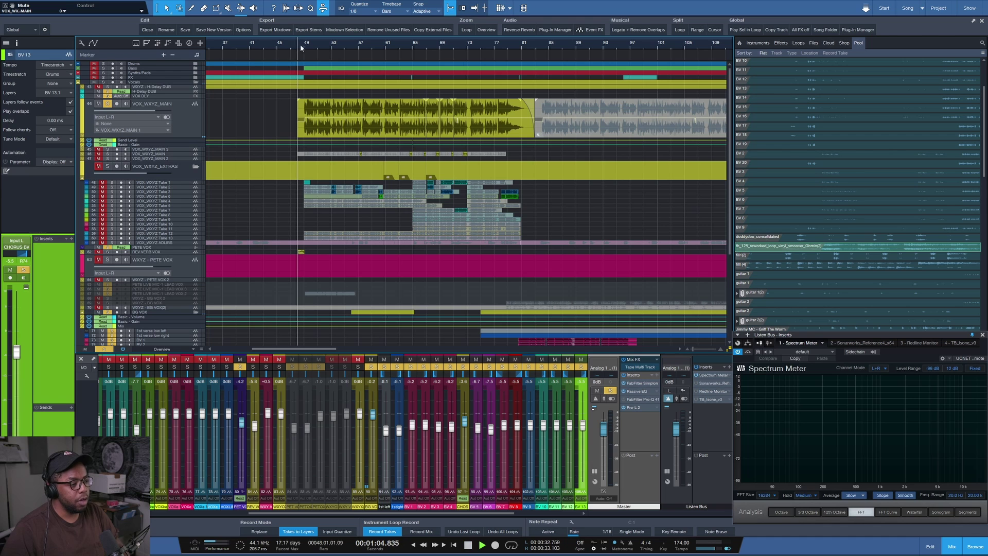
{"action": "key", "text": "e"}
{"action": "key", "text": "e"}
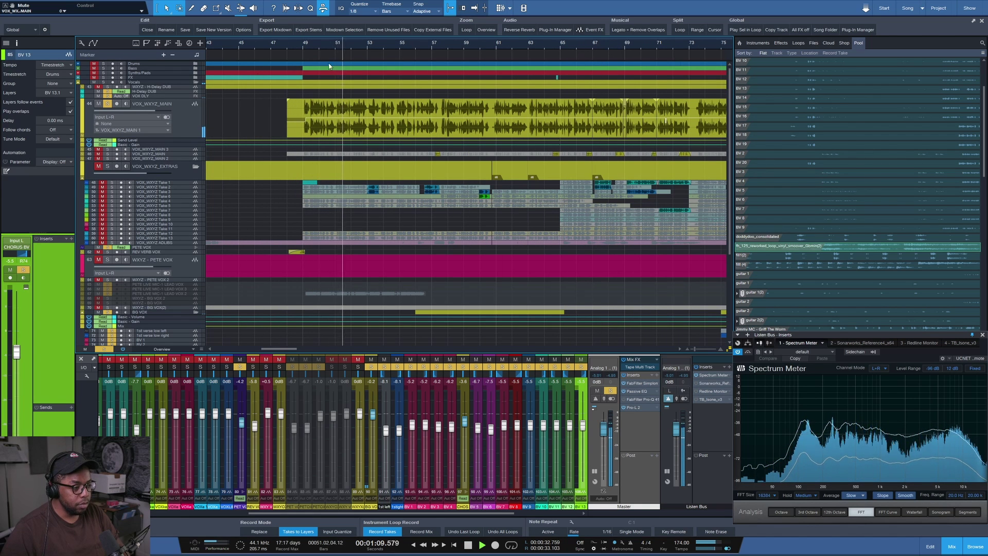
{"action": "left_click", "coordinate": [214, 132]}
{"action": "key", "text": "space"}
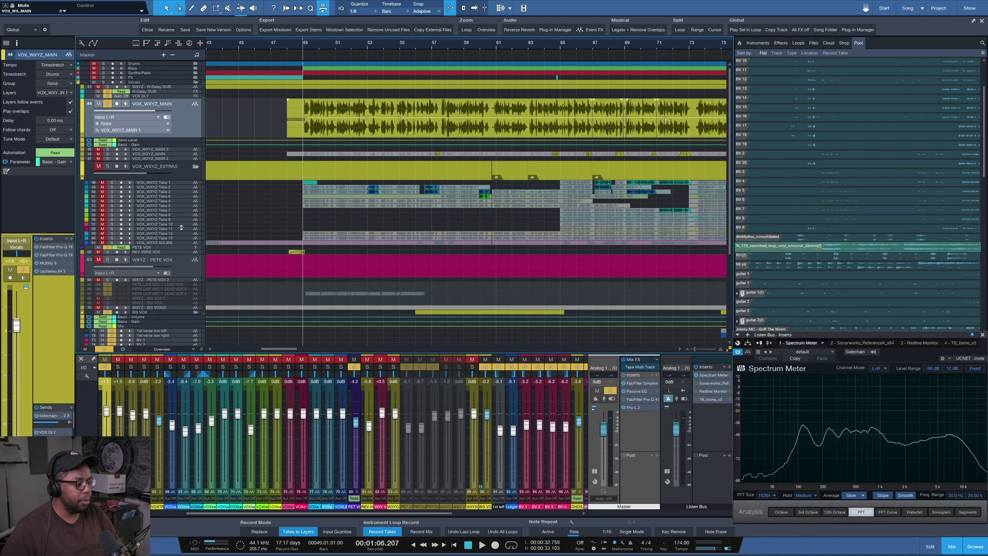
- Solo the upper VOX_WXYZ takes alongside the main vocal and audition them from bar 52
{"action": "scroll", "coordinate": [241, 196], "scroll_direction": "down", "scroll_amount": 1}
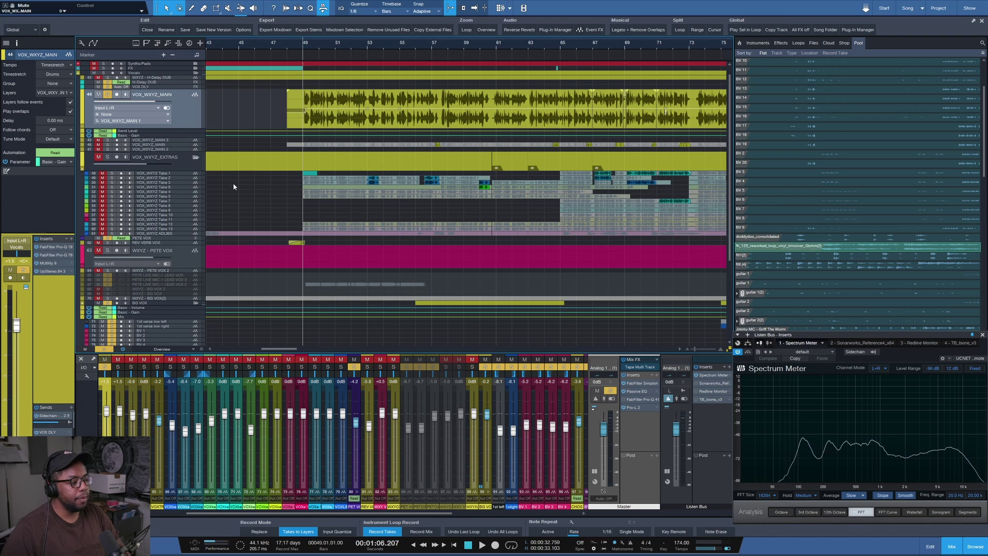
{"action": "scroll", "coordinate": [242, 182], "scroll_direction": "down", "scroll_amount": 1}
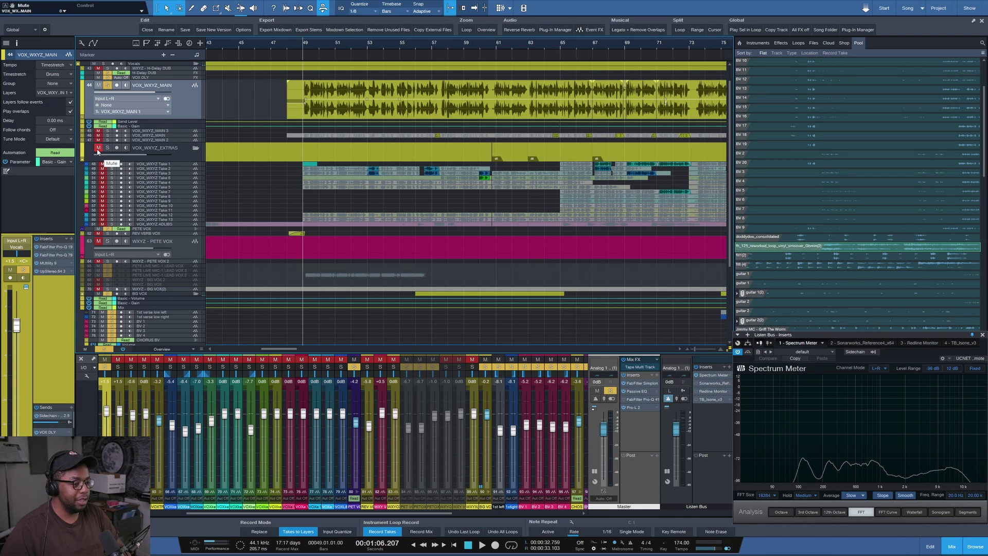
{"action": "scroll", "coordinate": [306, 45], "scroll_direction": "up", "scroll_amount": 3}
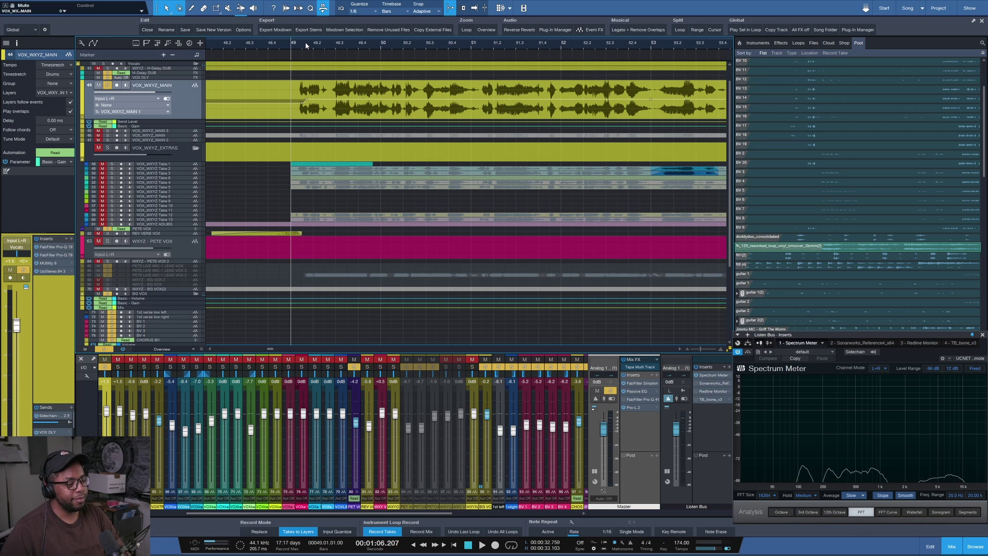
{"action": "scroll", "coordinate": [217, 182], "scroll_direction": "down", "scroll_amount": 2}
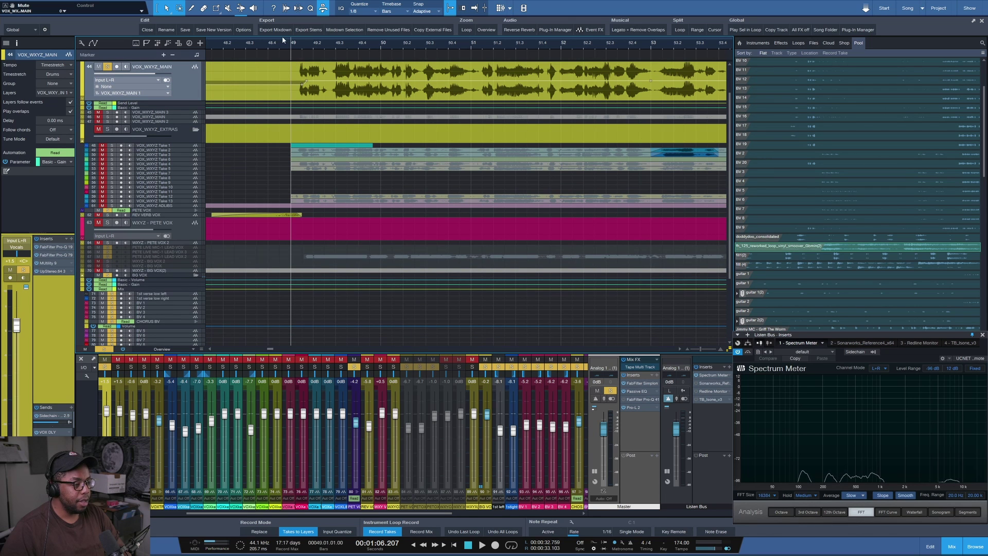
{"action": "scroll", "coordinate": [284, 42], "scroll_direction": "down", "scroll_amount": 6}
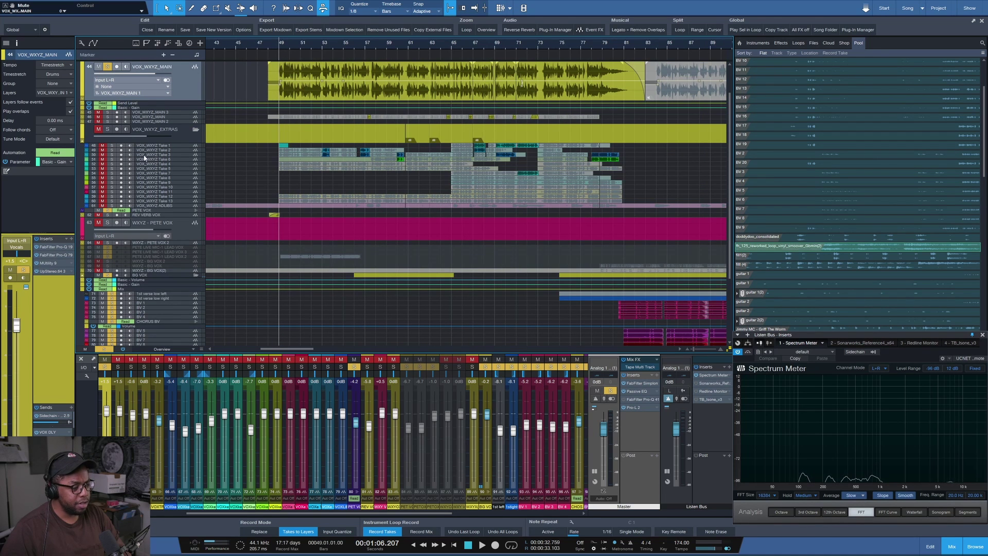
{"action": "left_click_drag", "start_coordinate": [112, 145], "coordinate": [112, 168]}
{"action": "left_click", "coordinate": [319, 45]}
{"action": "scroll", "coordinate": [319, 44], "scroll_direction": "up", "scroll_amount": 4}
{"action": "key", "text": "space"}
{"action": "key", "text": "space"}
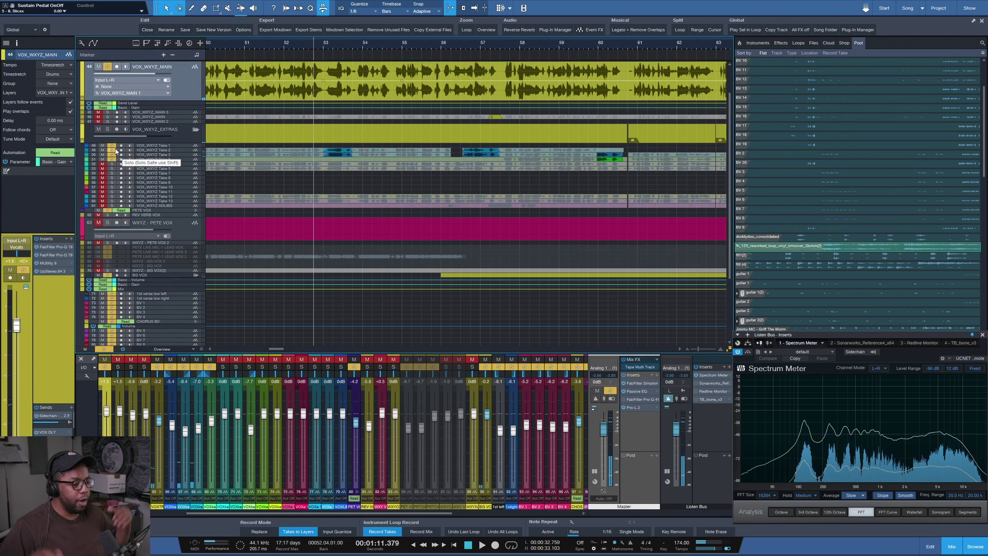
- Select the VOX DLY and H-Delay DUB effect tracks and the Vocals folder in turn to view their channels
{"action": "scroll", "coordinate": [312, 48], "scroll_direction": "down", "scroll_amount": 3}
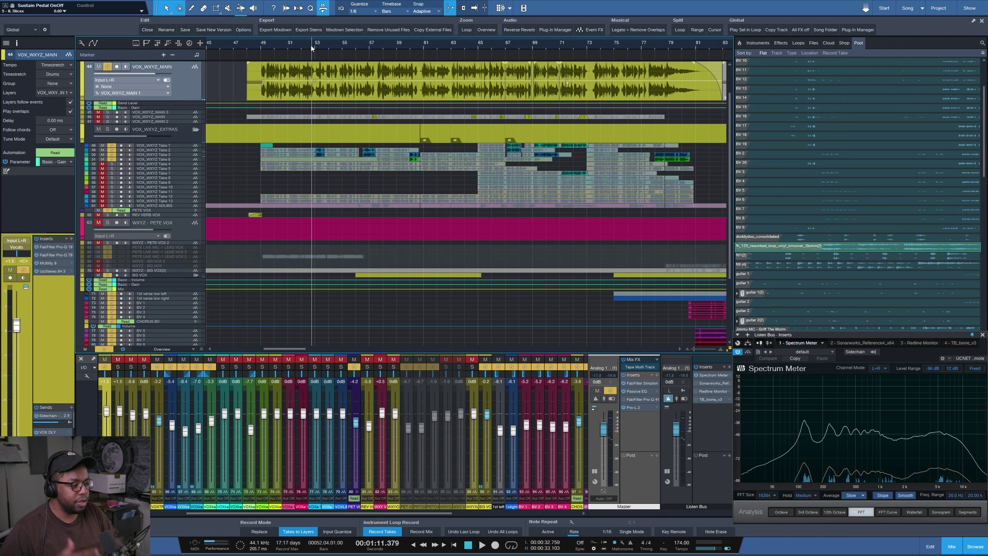
{"action": "scroll", "coordinate": [311, 48], "scroll_direction": "down", "scroll_amount": 2}
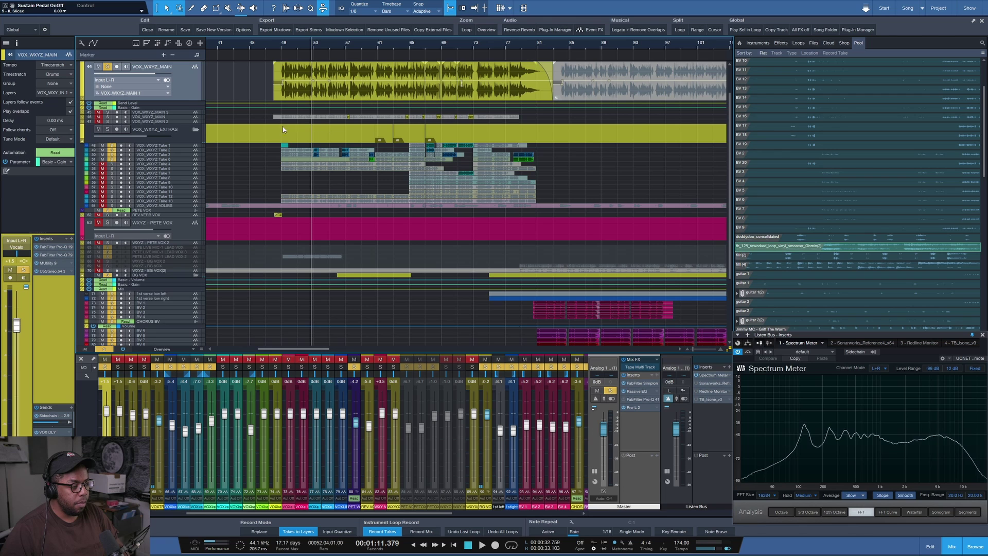
{"action": "scroll", "coordinate": [196, 141], "scroll_direction": "up", "scroll_amount": 1}
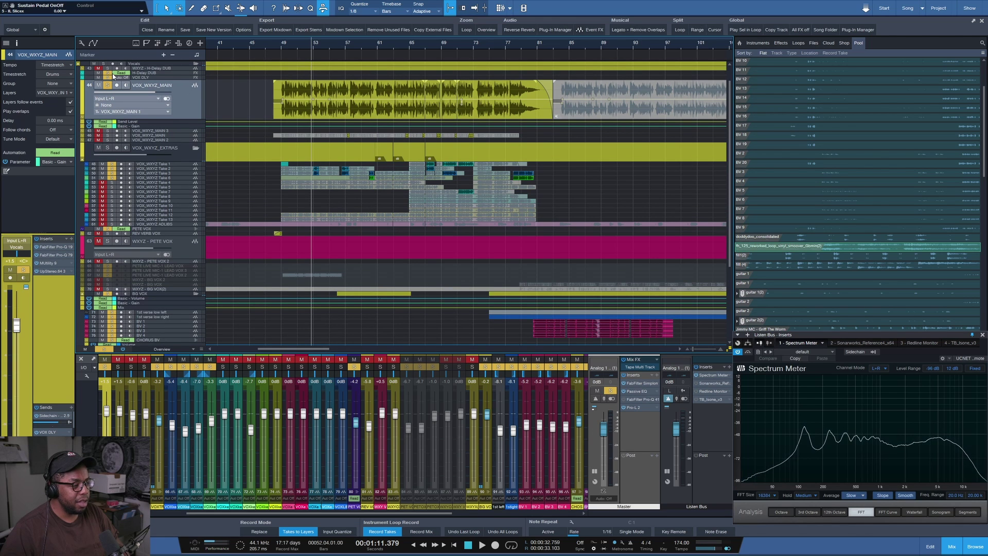
{"action": "left_click", "coordinate": [164, 77]}
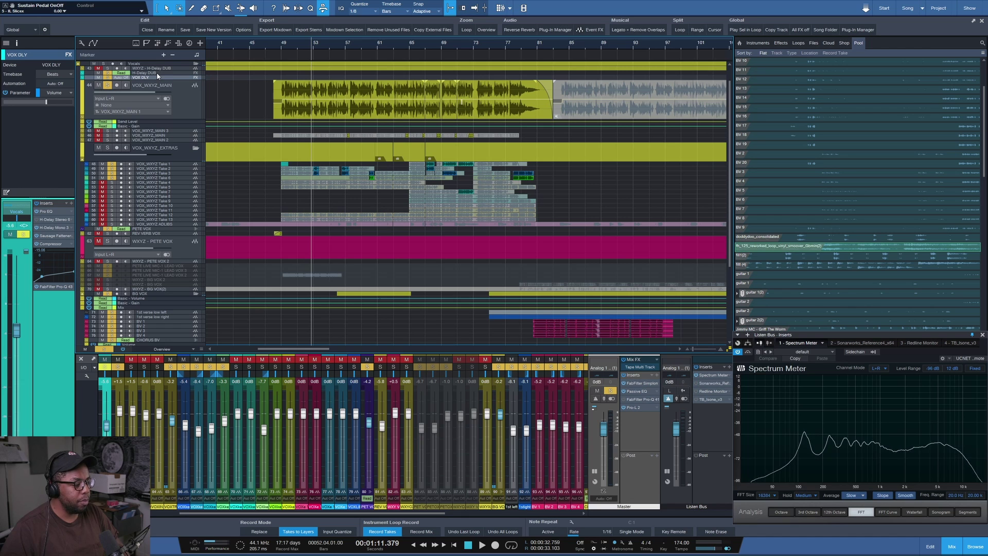
{"action": "left_click", "coordinate": [158, 73]}
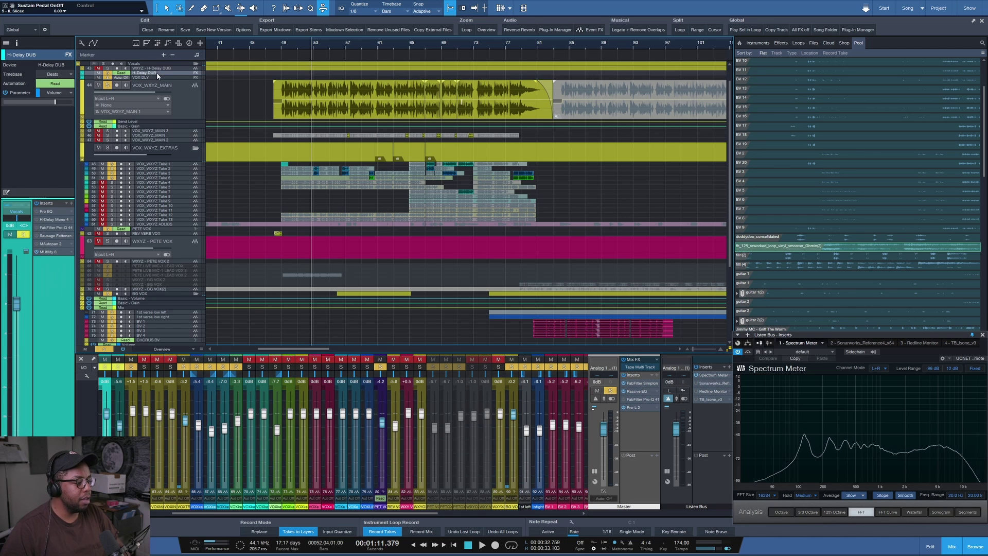
{"action": "left_click", "coordinate": [145, 65]}
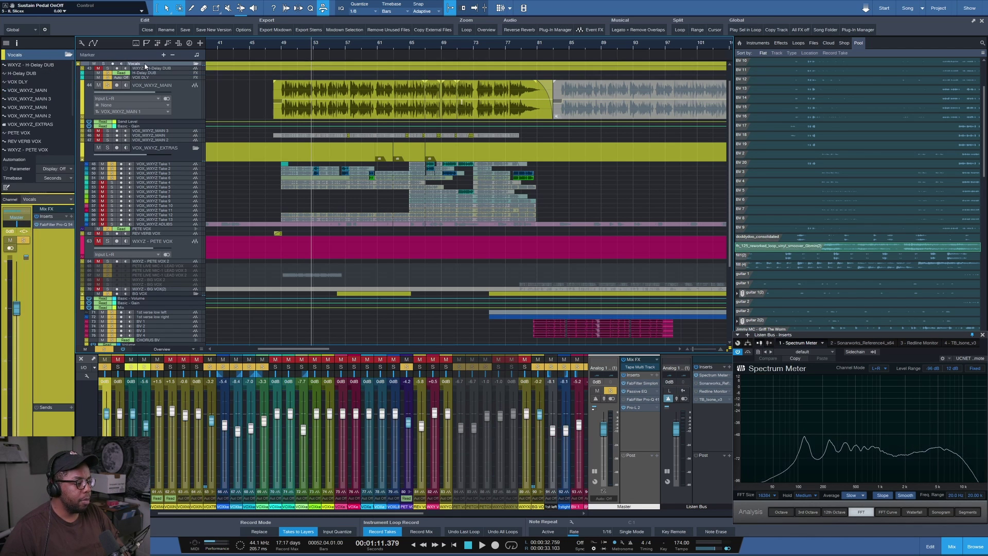
- Show the whole song at Minimal track height and audition the soloed vocals from bar 79
{"action": "left_click_drag", "start_coordinate": [270, 48], "coordinate": [256, 39]}
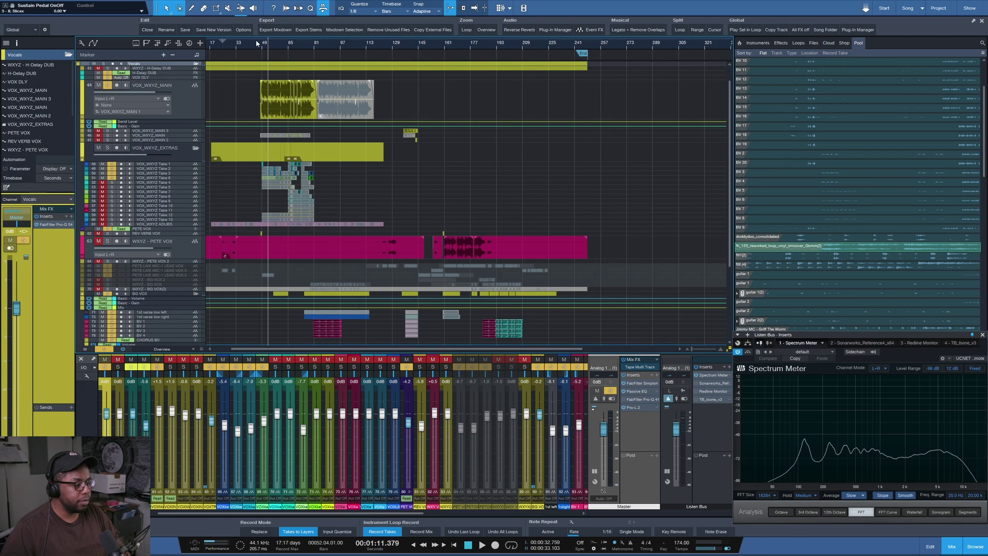
{"action": "key", "text": "alt+w"}
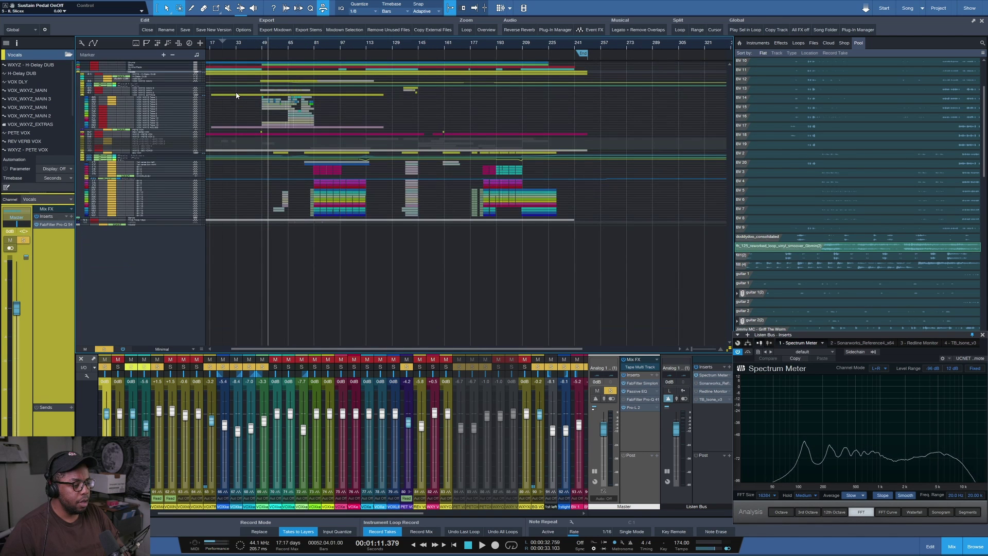
{"action": "key", "text": "space"}
{"action": "left_click", "coordinate": [311, 44]}
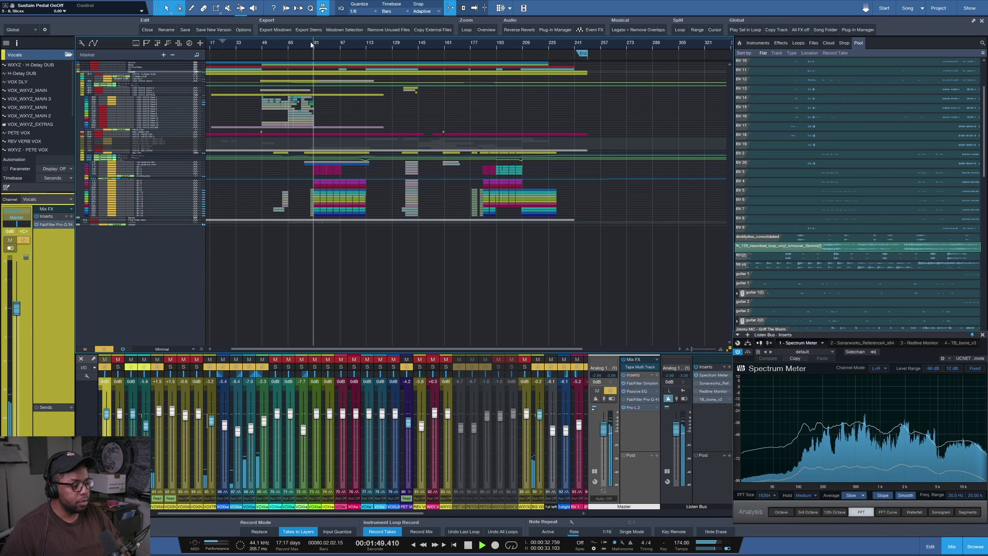
{"action": "key", "text": "space"}
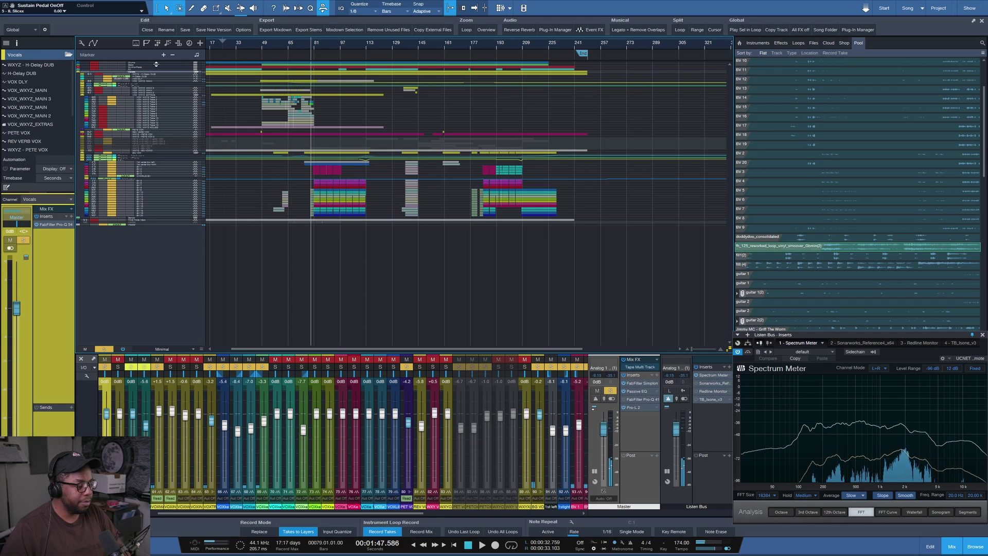
- Clear all solos and play the full mix from bar 79 with the tracks slightly taller
{"action": "key", "text": "shift+e"}
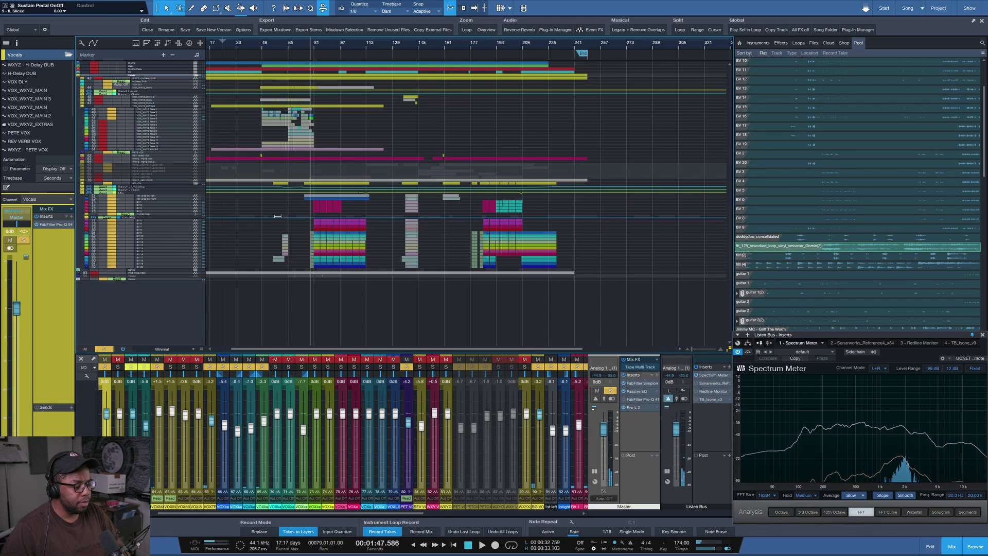
{"action": "left_click", "coordinate": [104, 349]}
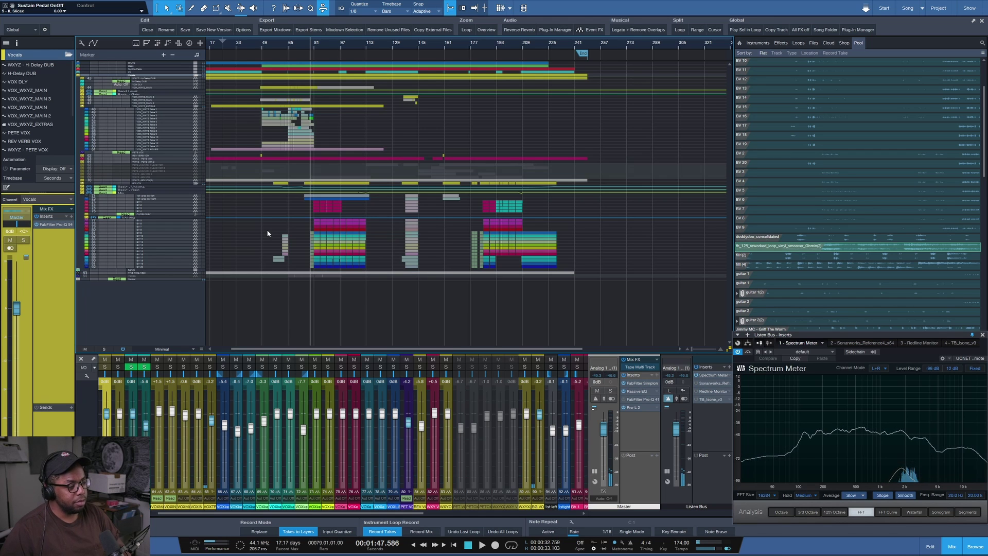
{"action": "key", "text": "space"}
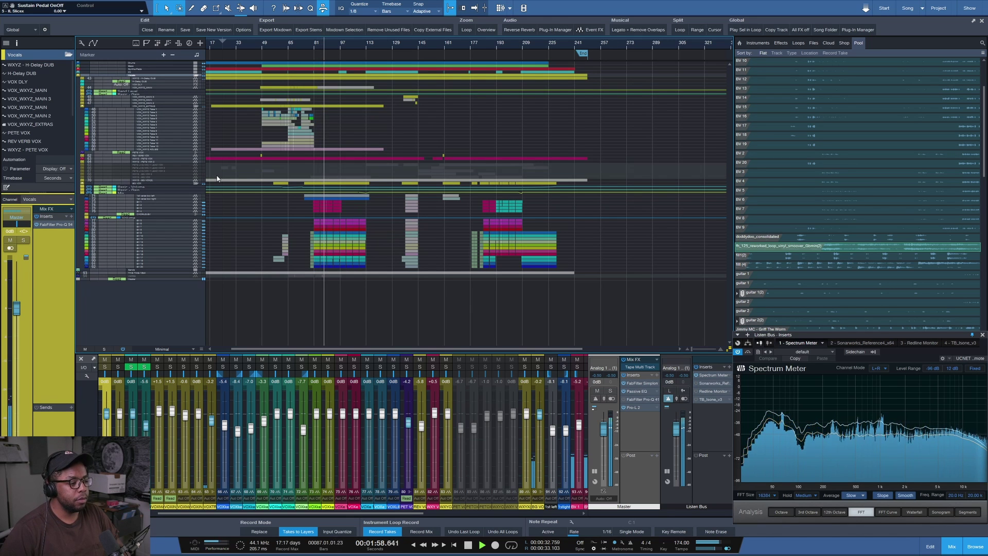
{"action": "key", "text": "space"}
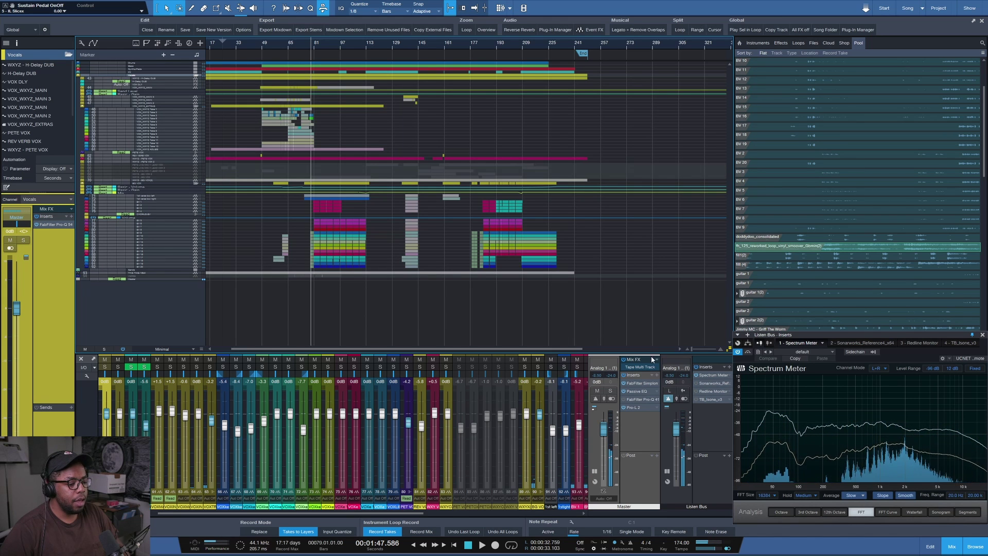
- View the FabFilter Simplon filter settings on the Master channel and close the plug-in
{"action": "left_click", "coordinate": [638, 385]}
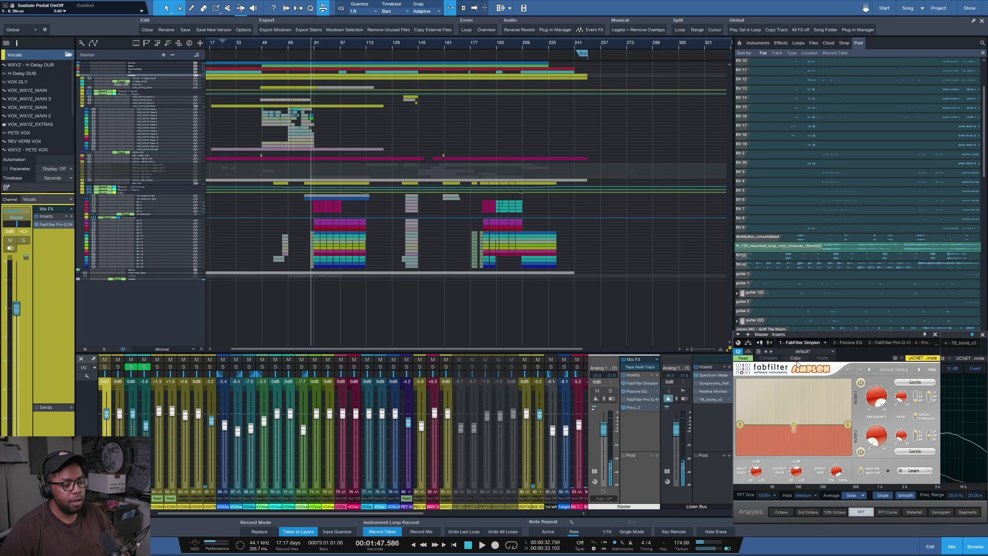
{"action": "left_click", "coordinate": [935, 334]}
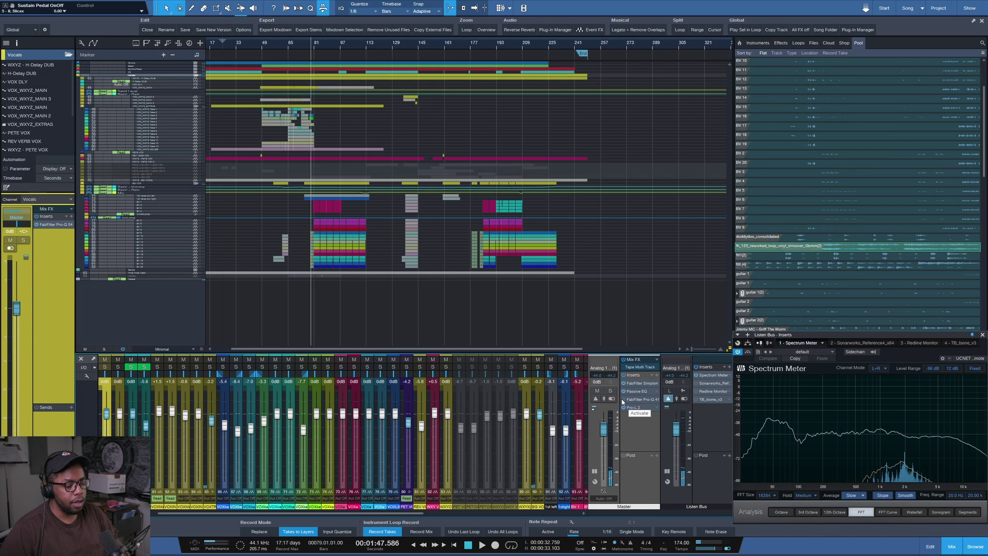
- Enlarge the THIS TIME audio track at the end of the track list
{"action": "scroll", "coordinate": [228, 295], "scroll_direction": "up", "scroll_amount": 2}
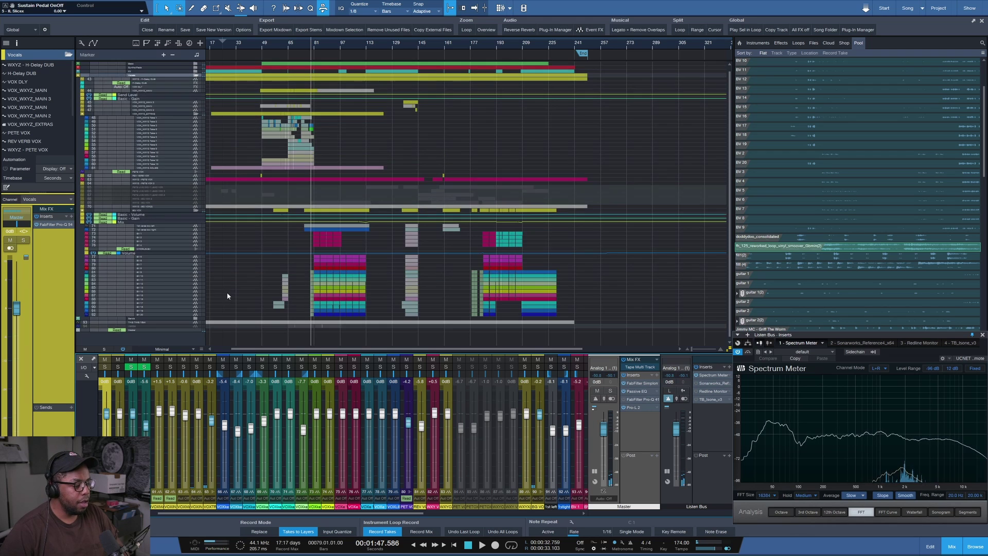
{"action": "scroll", "coordinate": [225, 296], "scroll_direction": "down", "scroll_amount": 3}
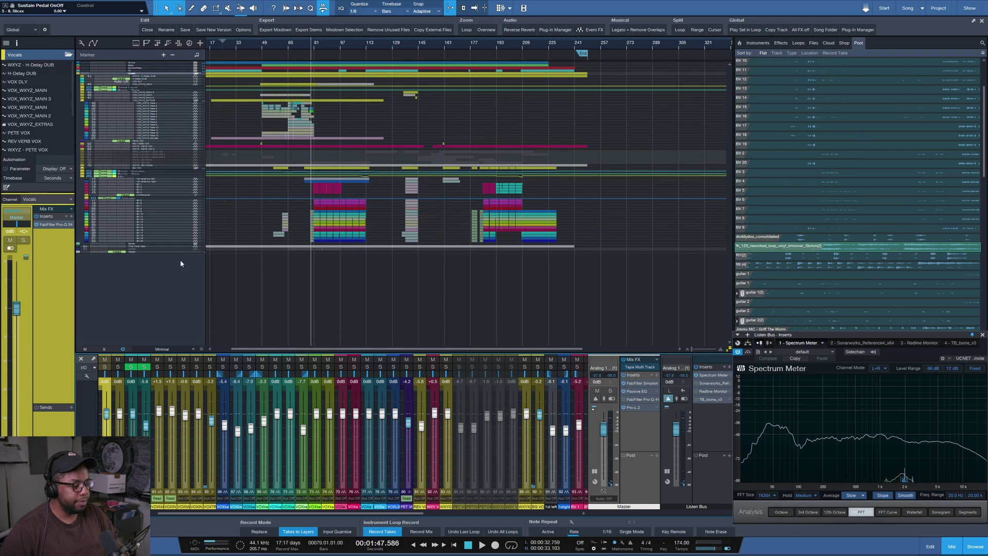
{"action": "left_click_drag", "start_coordinate": [179, 248], "coordinate": [174, 253]}
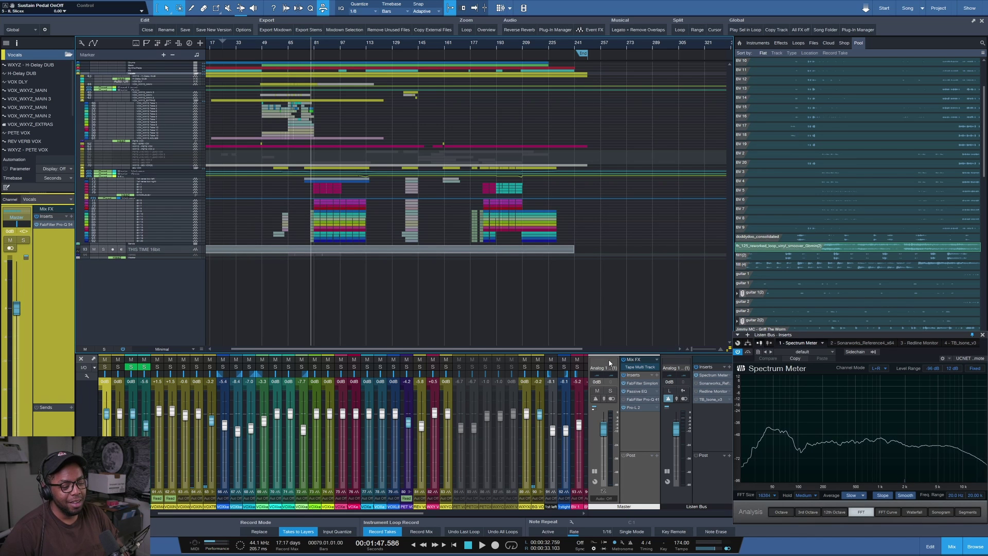
- View the Master's Pro-L 2 limiter and audition the full mix from bar 79 while toggling the limiter's activation
{"action": "double_click", "coordinate": [636, 410]}
{"action": "left_click", "coordinate": [459, 254]}
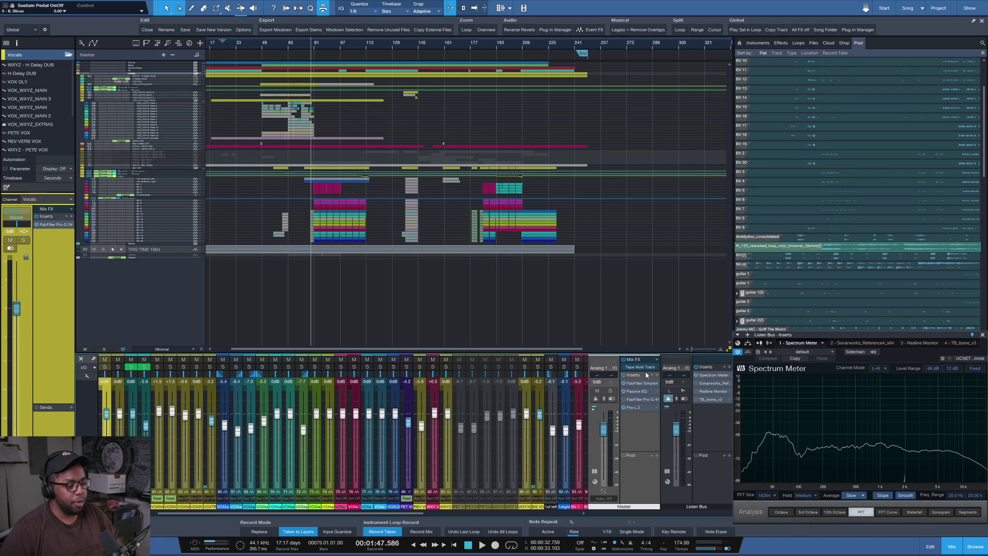
{"action": "key", "text": "space"}
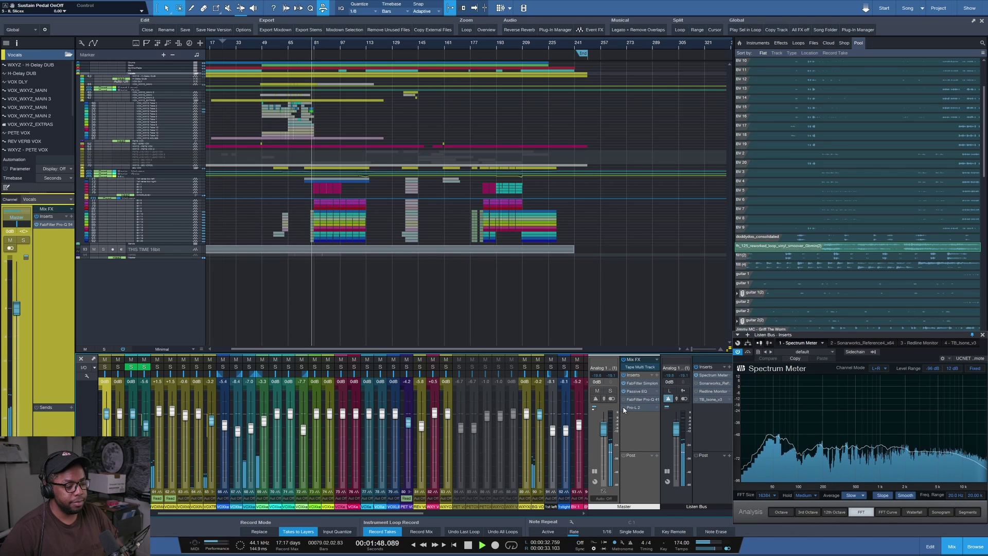
{"action": "left_click", "coordinate": [623, 407]}
{"action": "key", "text": "space"}
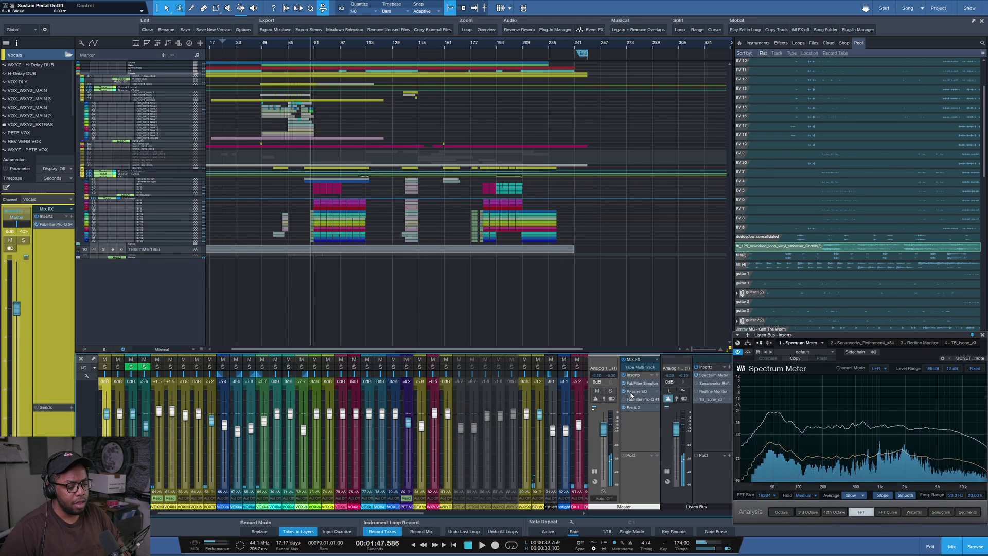
- View the Passive EQ settings on the Master channel and close the plug-in
{"action": "double_click", "coordinate": [634, 391]}
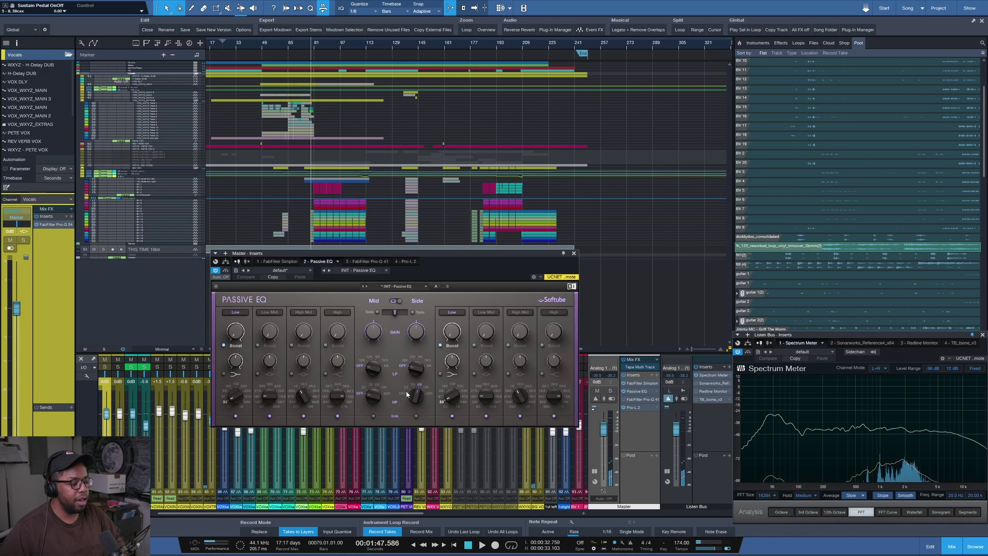
{"action": "left_click", "coordinate": [574, 255]}
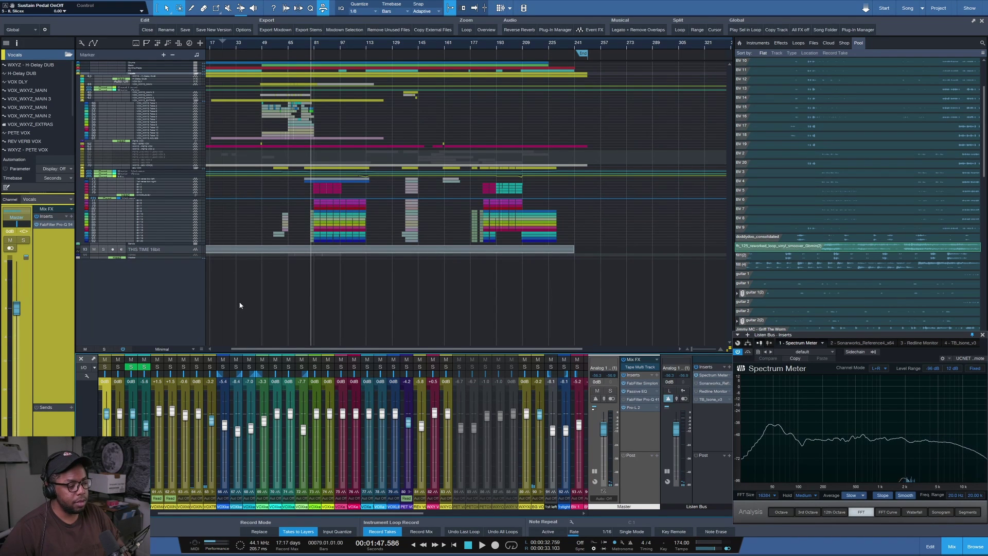